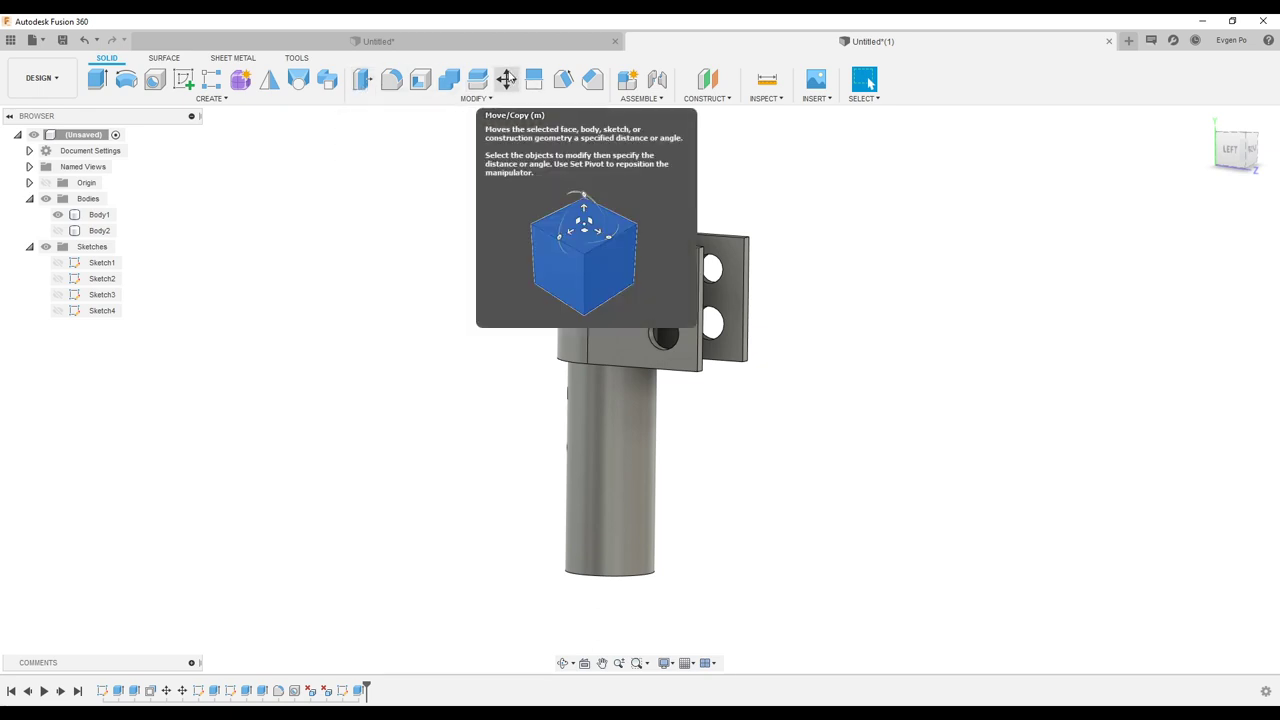
Step: Start Press Pull with Q and pick the back plate's end face
key("q")
scroll(748, 256, "up", 5)
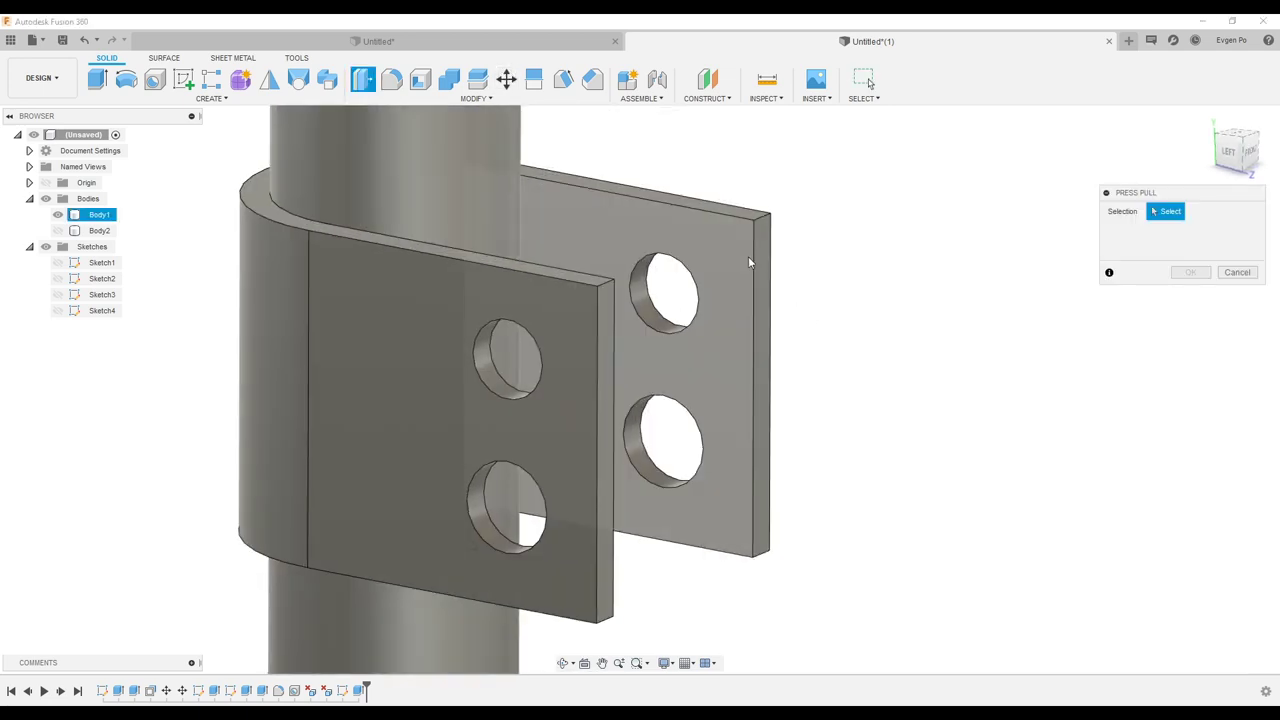
left_click(762, 258)
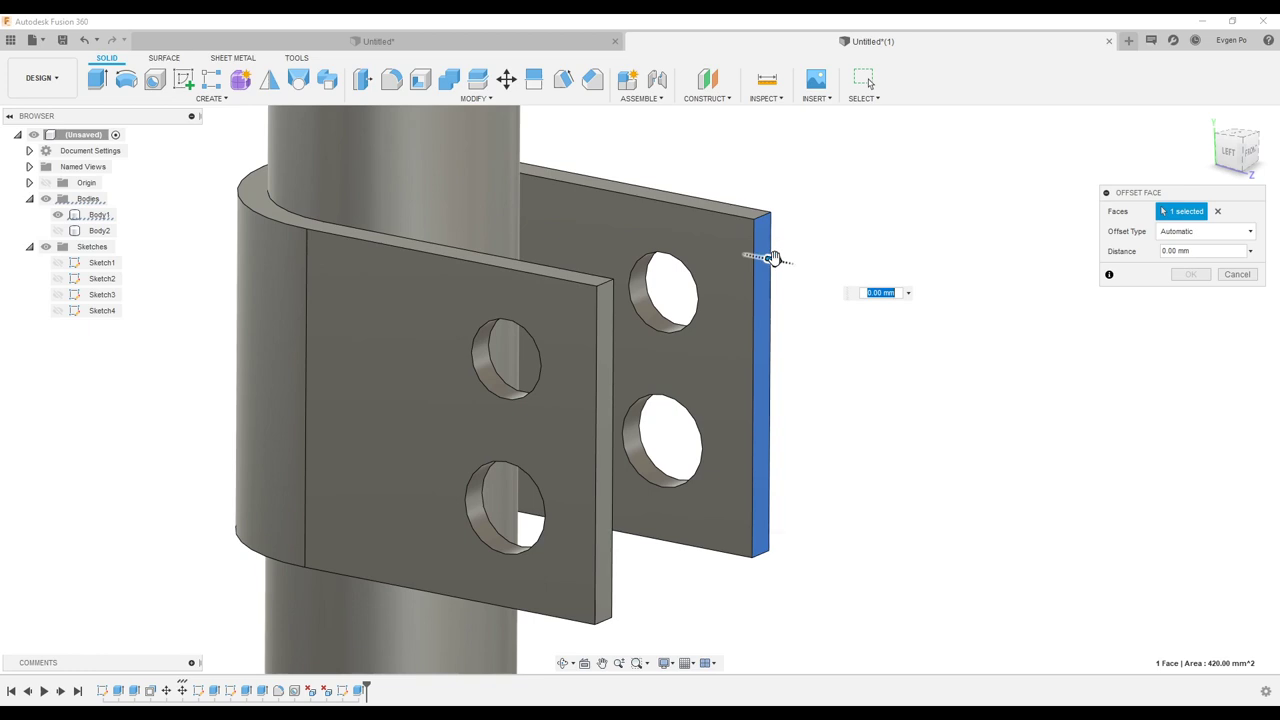
Step: Push the back plate's end face out 6 mm (5 + 1) and confirm
left_click_drag(773, 258, 797, 264)
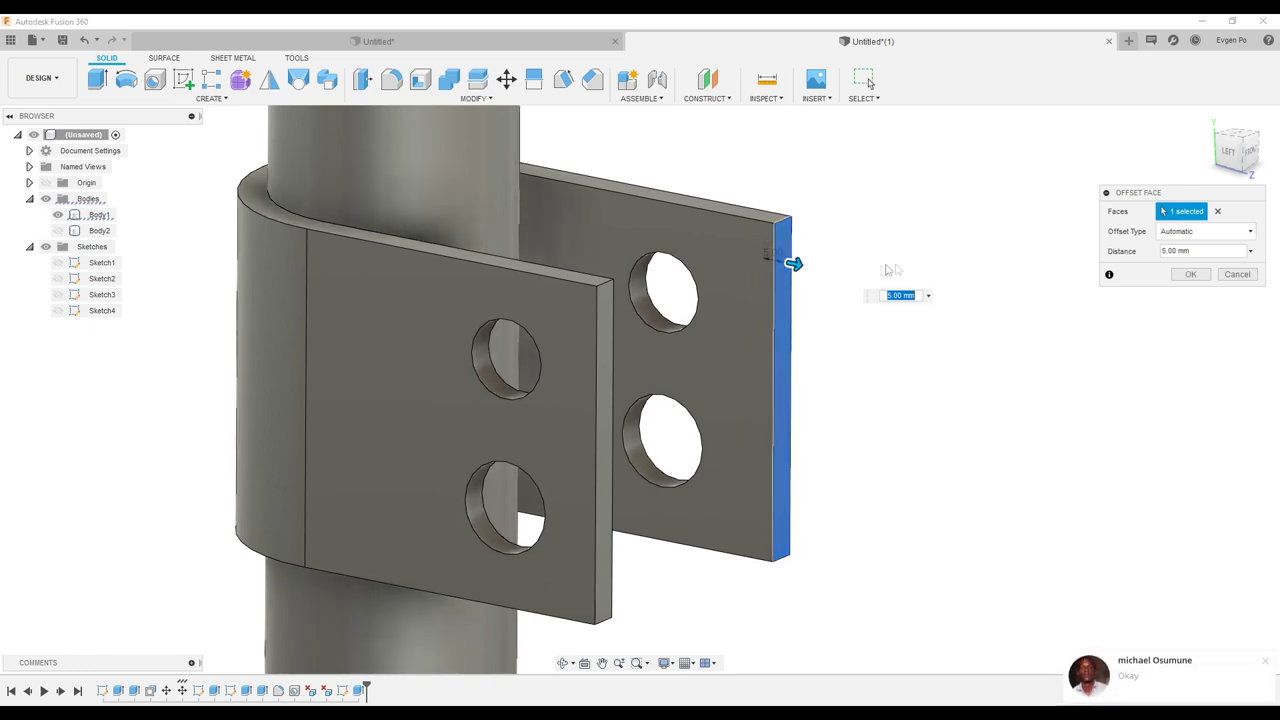
left_click(1266, 661)
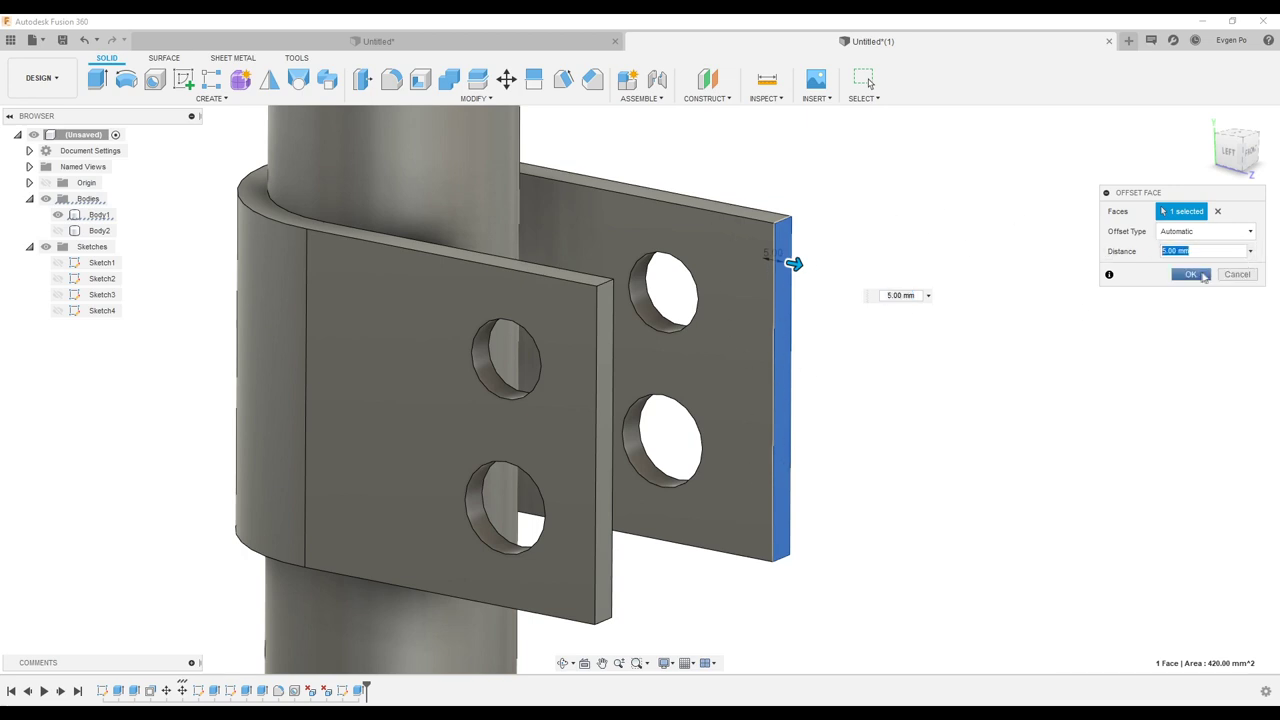
type("1")
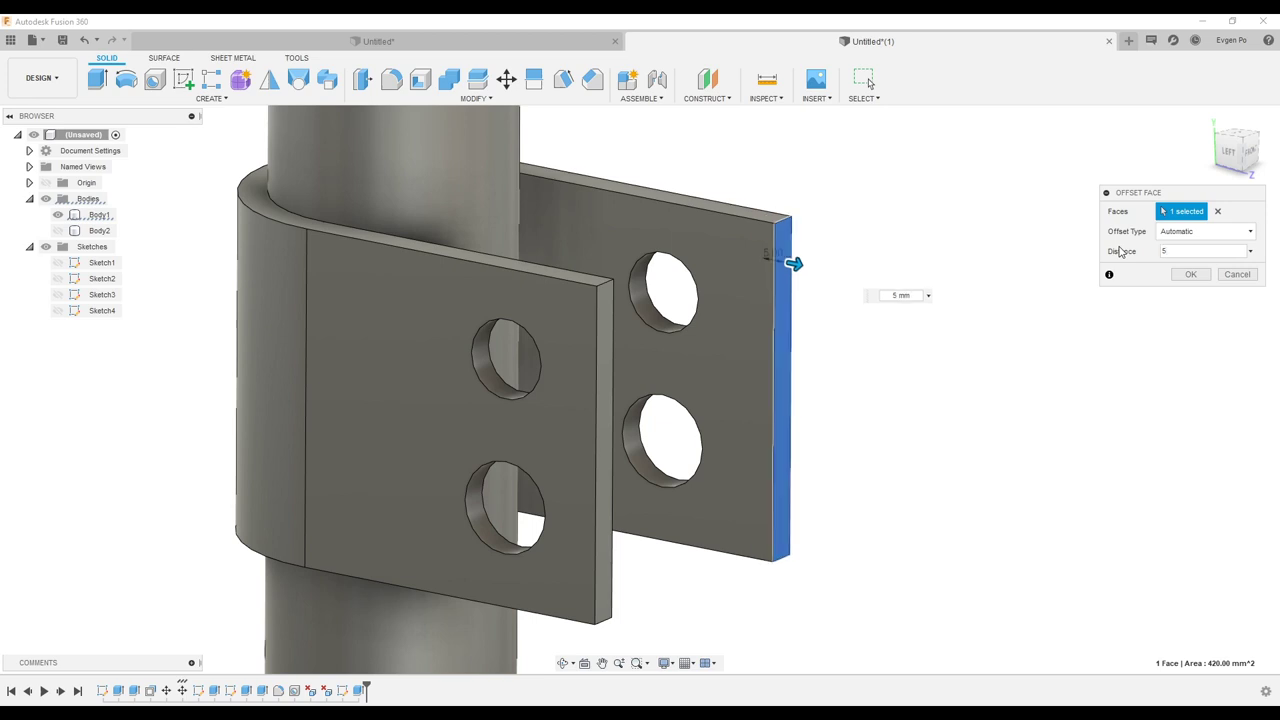
type("1")
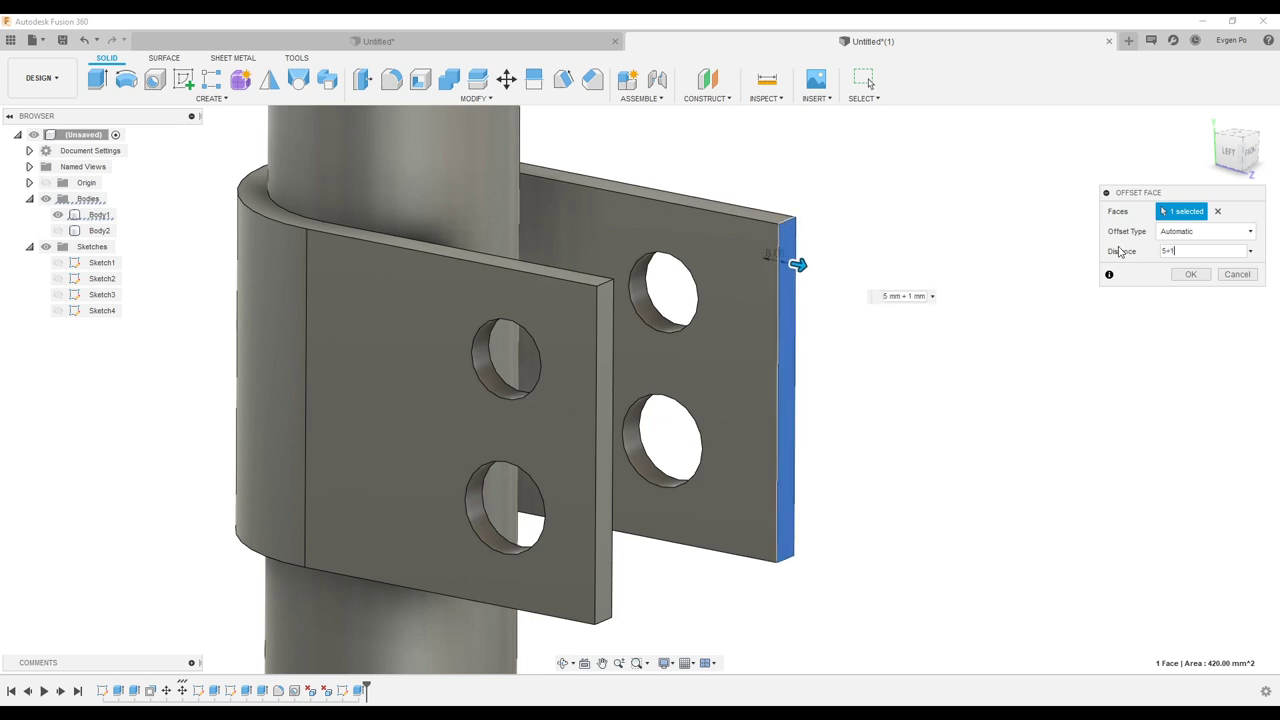
left_click(1190, 274)
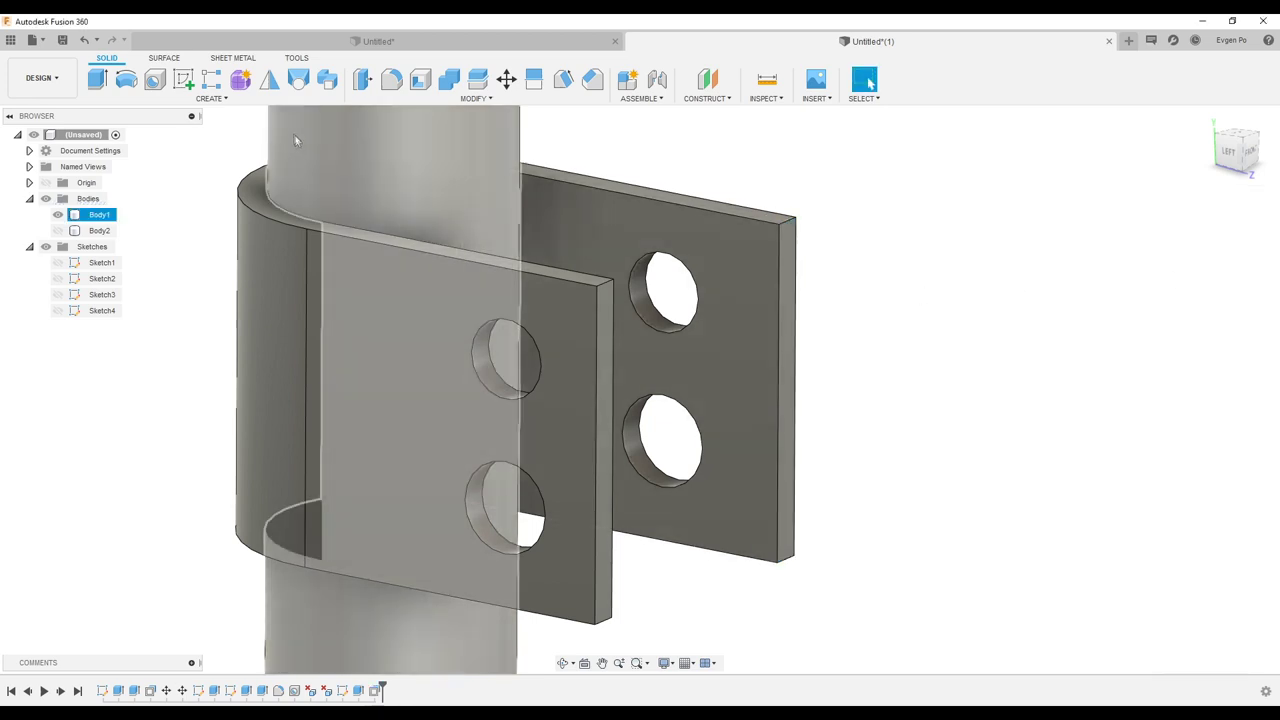
Step: Offset the back plate's end face by another 6 mm
key("q")
left_click(787, 248)
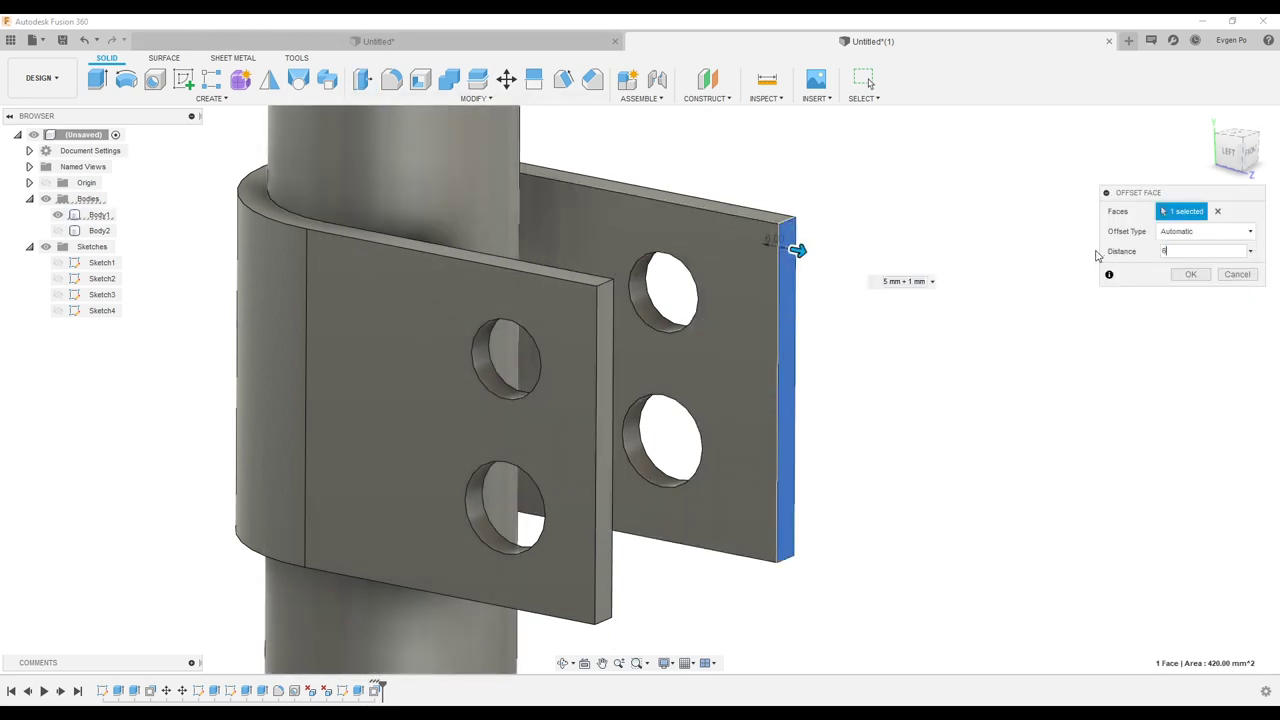
left_click(1190, 274)
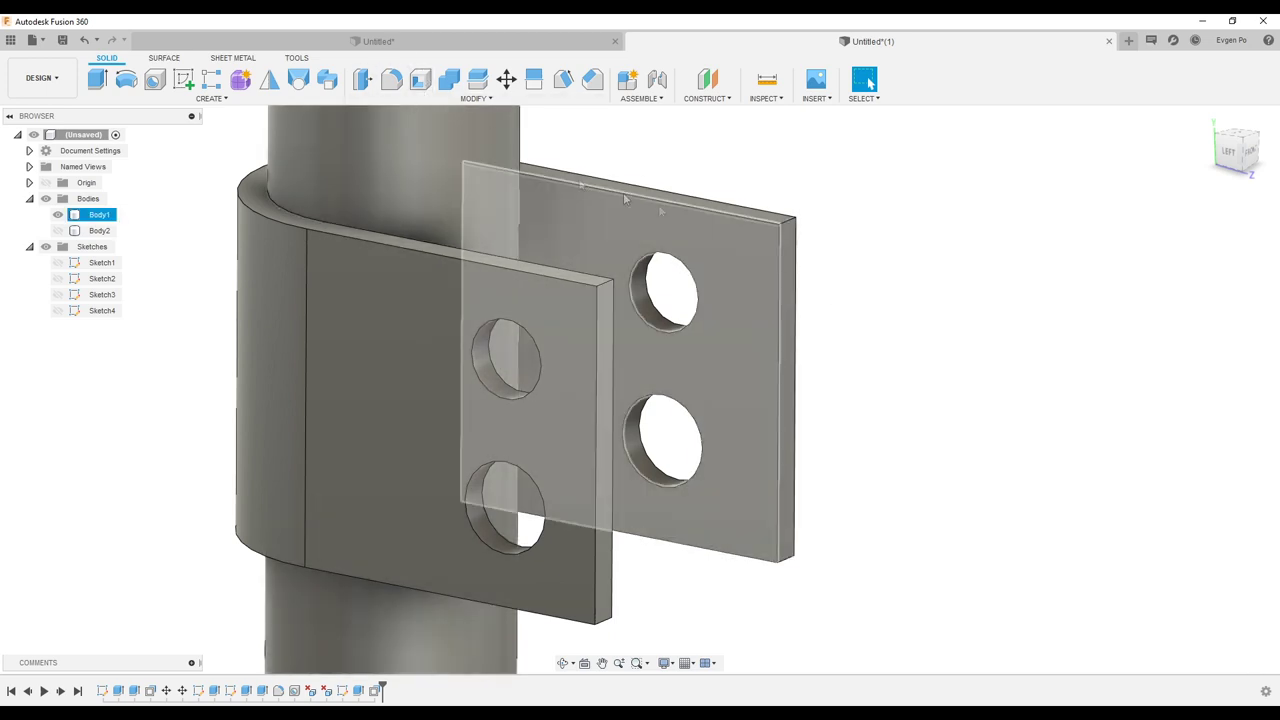
Step: Start Press Pull again and pick the upper hole's inner wall
left_click(363, 80)
scroll(641, 307, "up", 3)
left_click(641, 307)
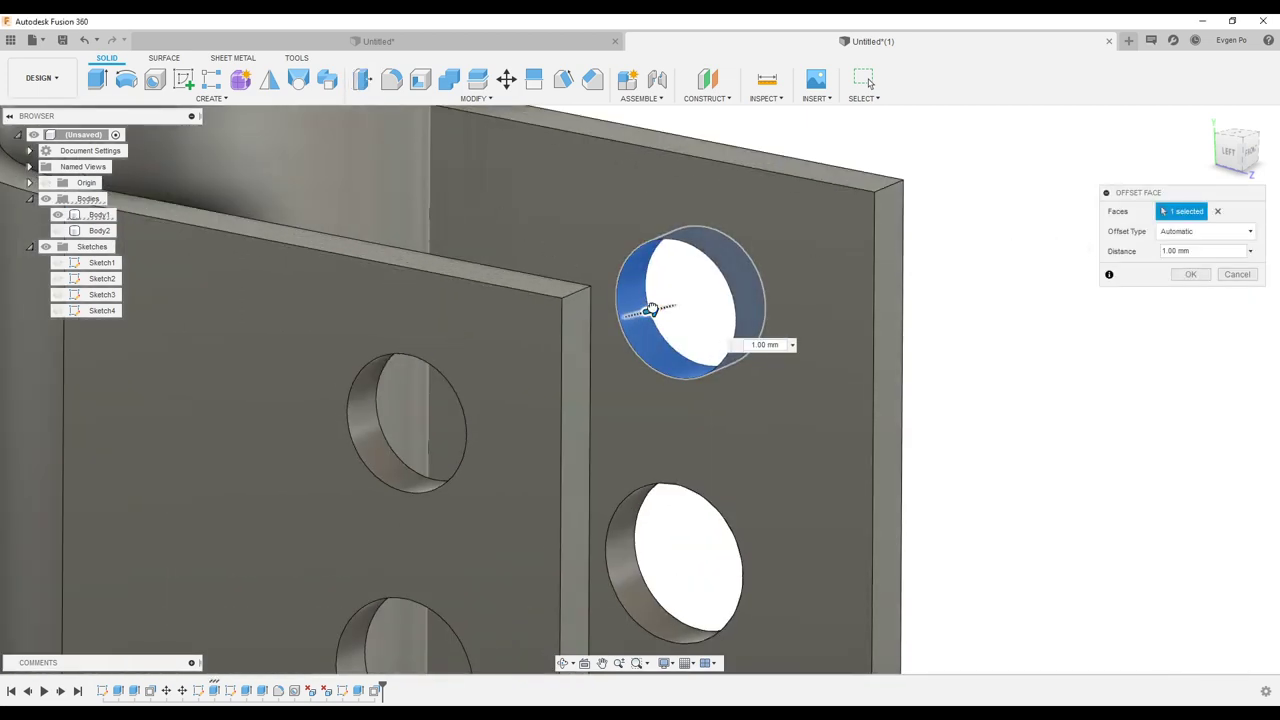
Step: Apply two successive 1 mm offsets to the upper hole's inner wall
key("Return")
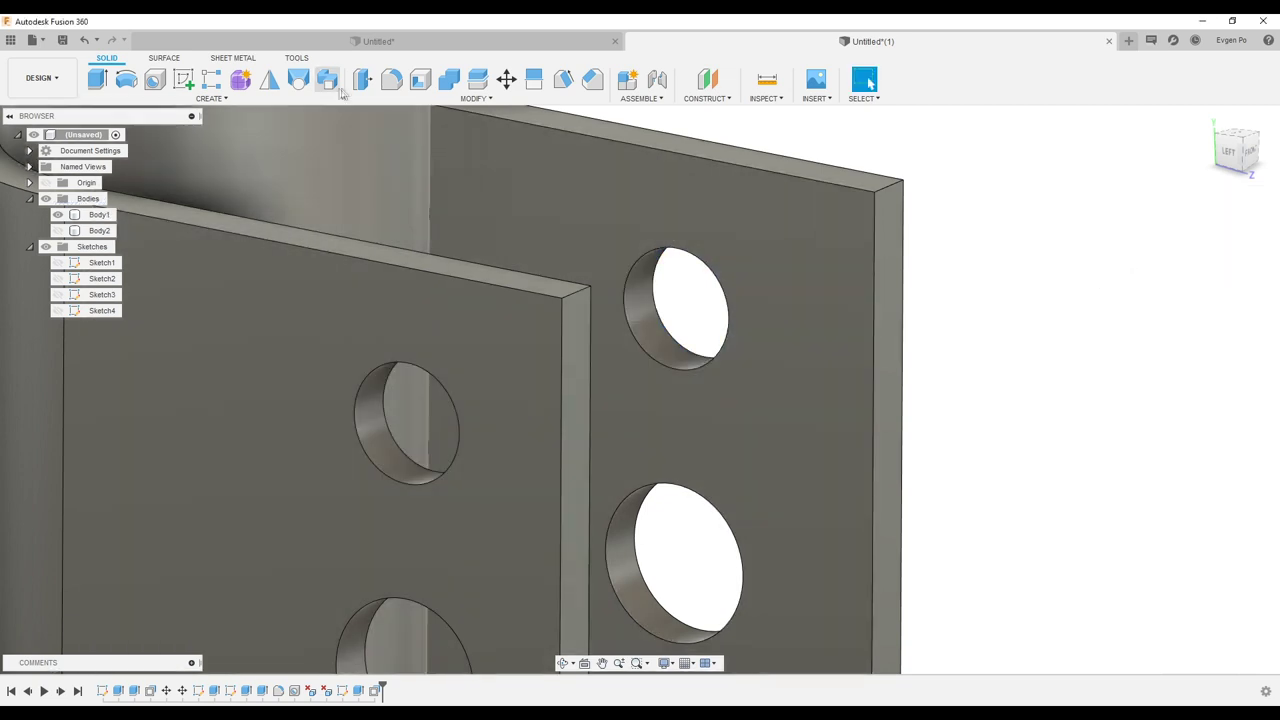
left_click(330, 82)
left_click(653, 327)
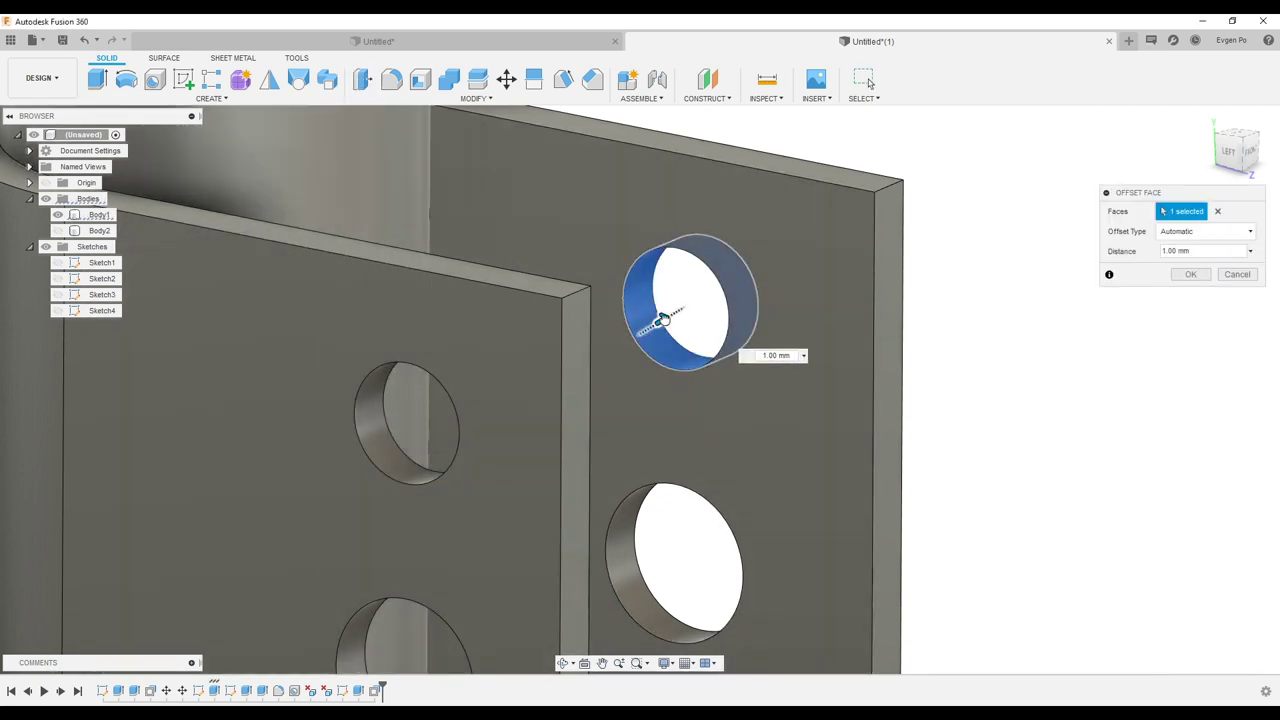
left_click(1190, 275)
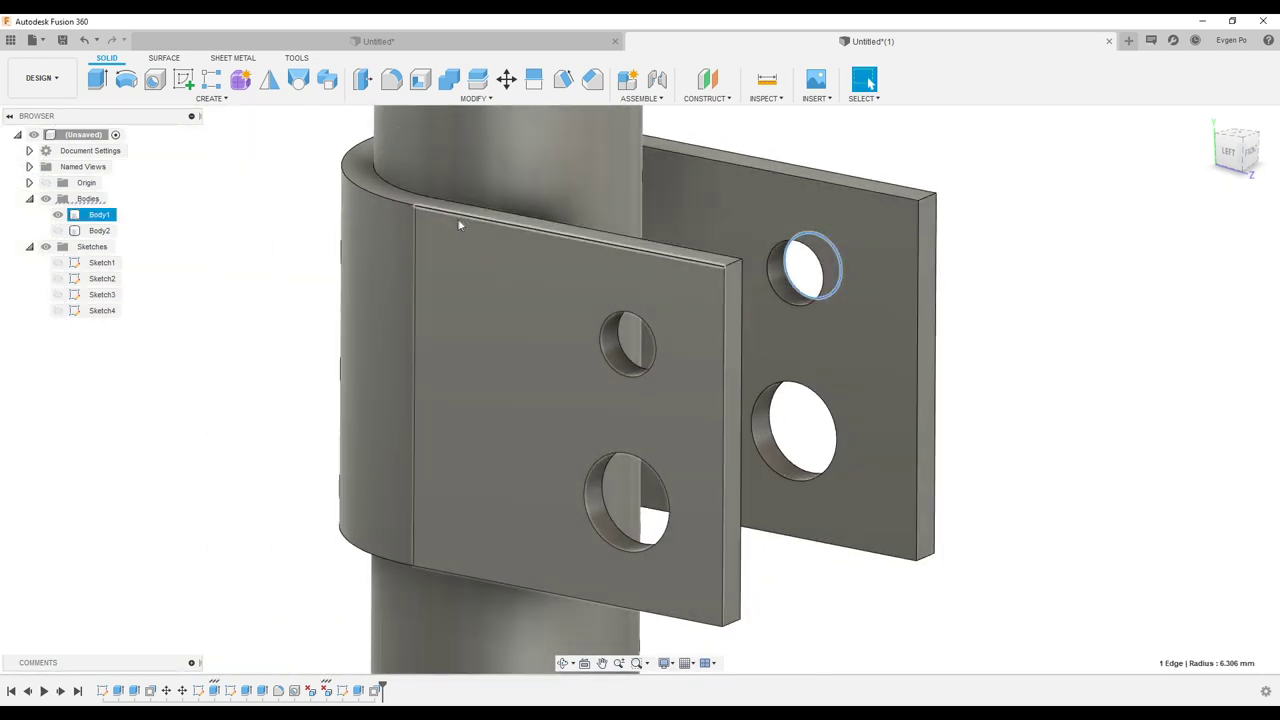
left_click(414, 99)
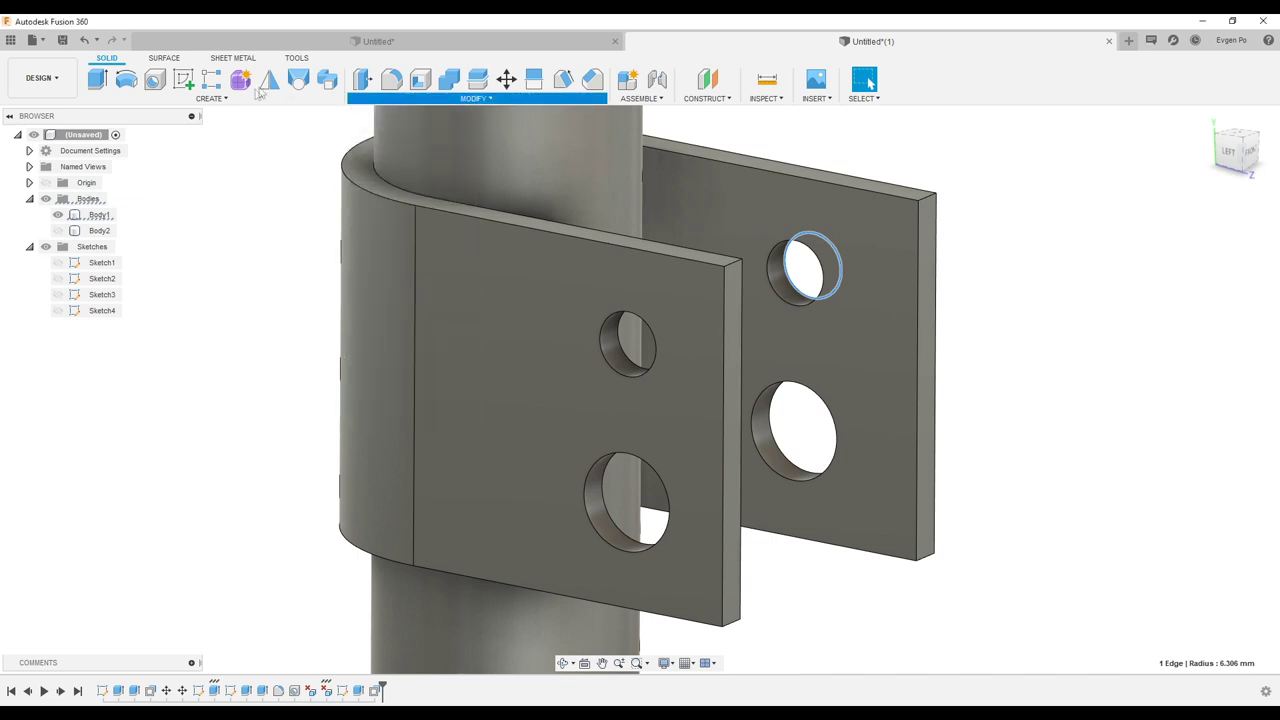
Step: Browse the Create menu without choosing a tool, then select the bracket body
left_click(210, 98)
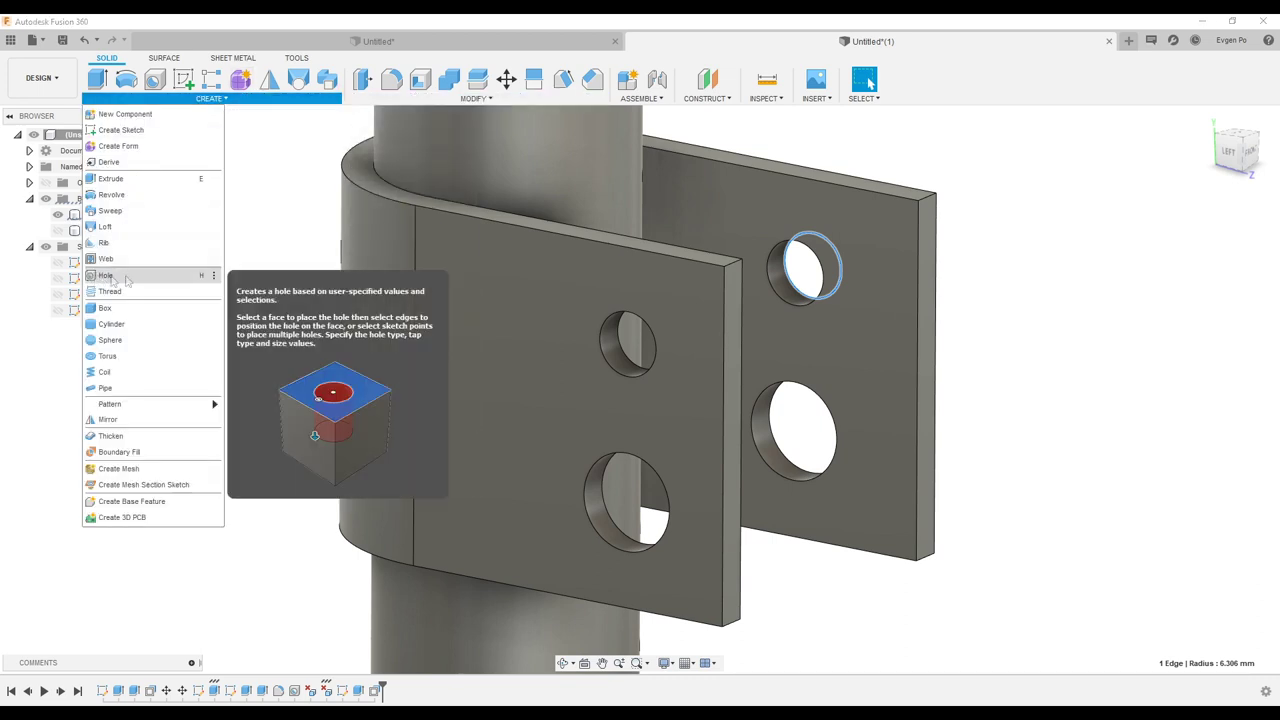
left_click(910, 398)
left_click(99, 214)
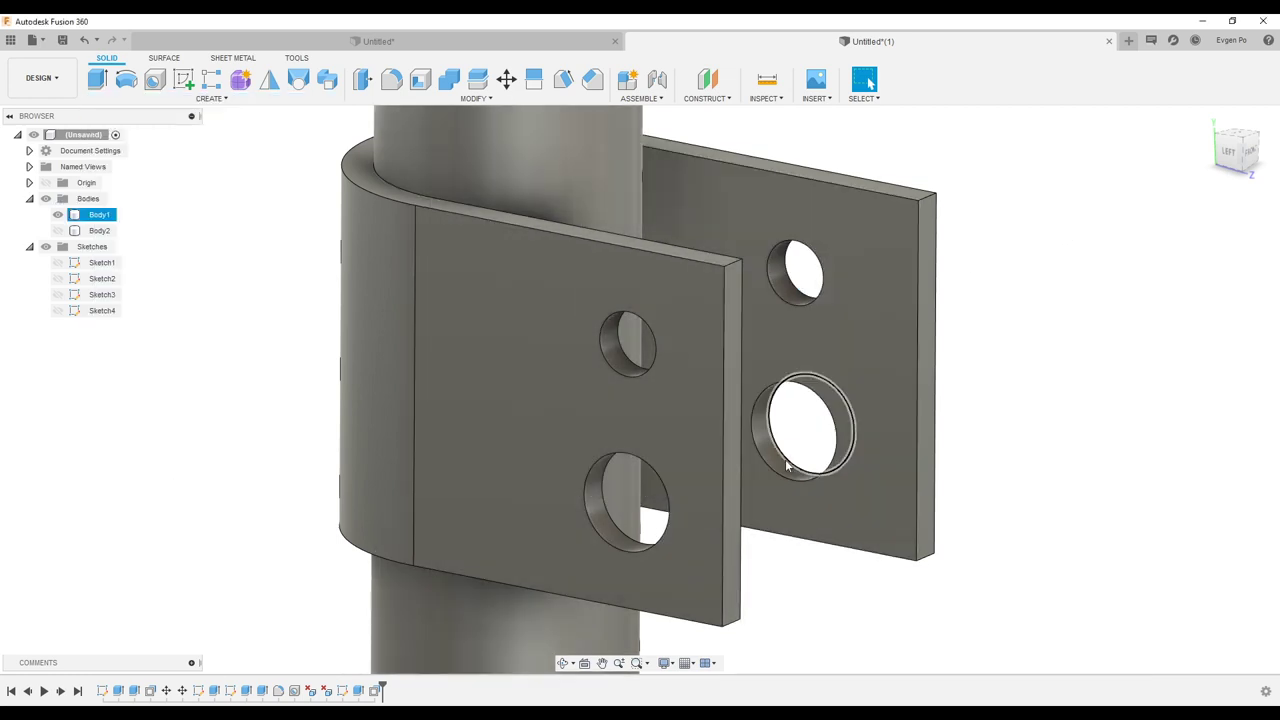
Step: Offset the lower hole's inner wall by 1 mm with Press Pull
key("q")
left_click(785, 467)
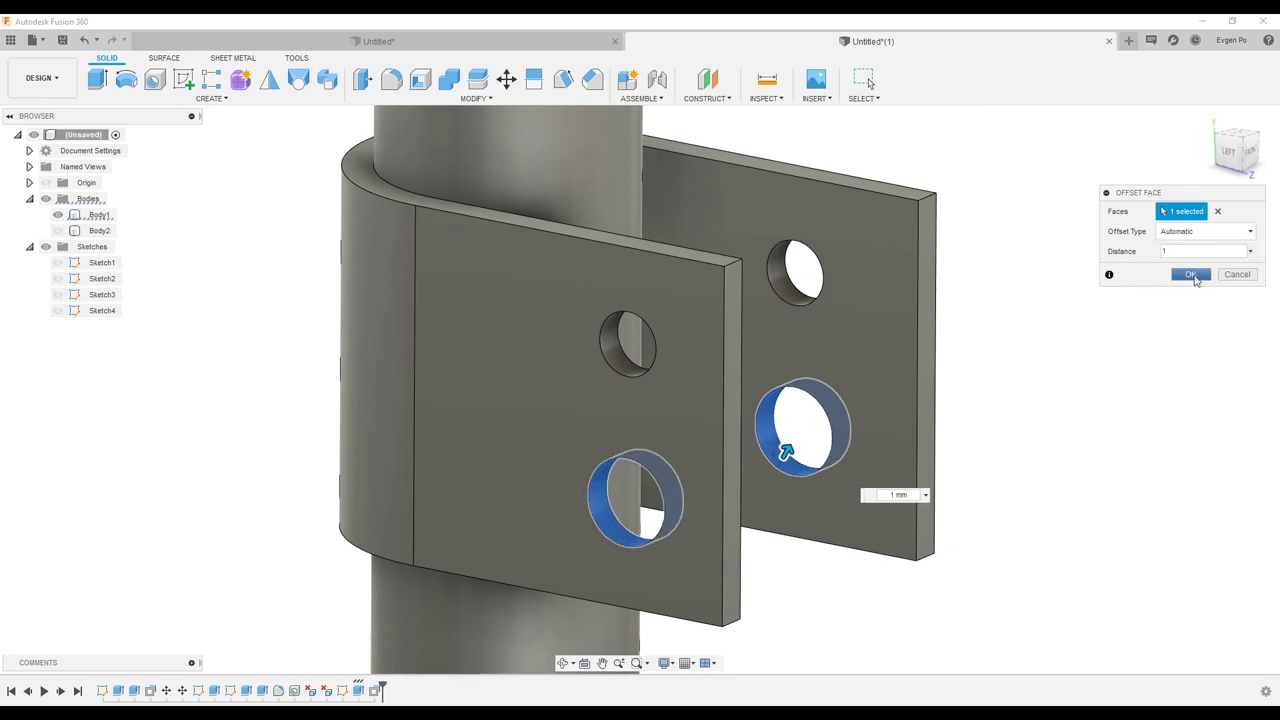
left_click(1190, 274)
left_click(364, 80)
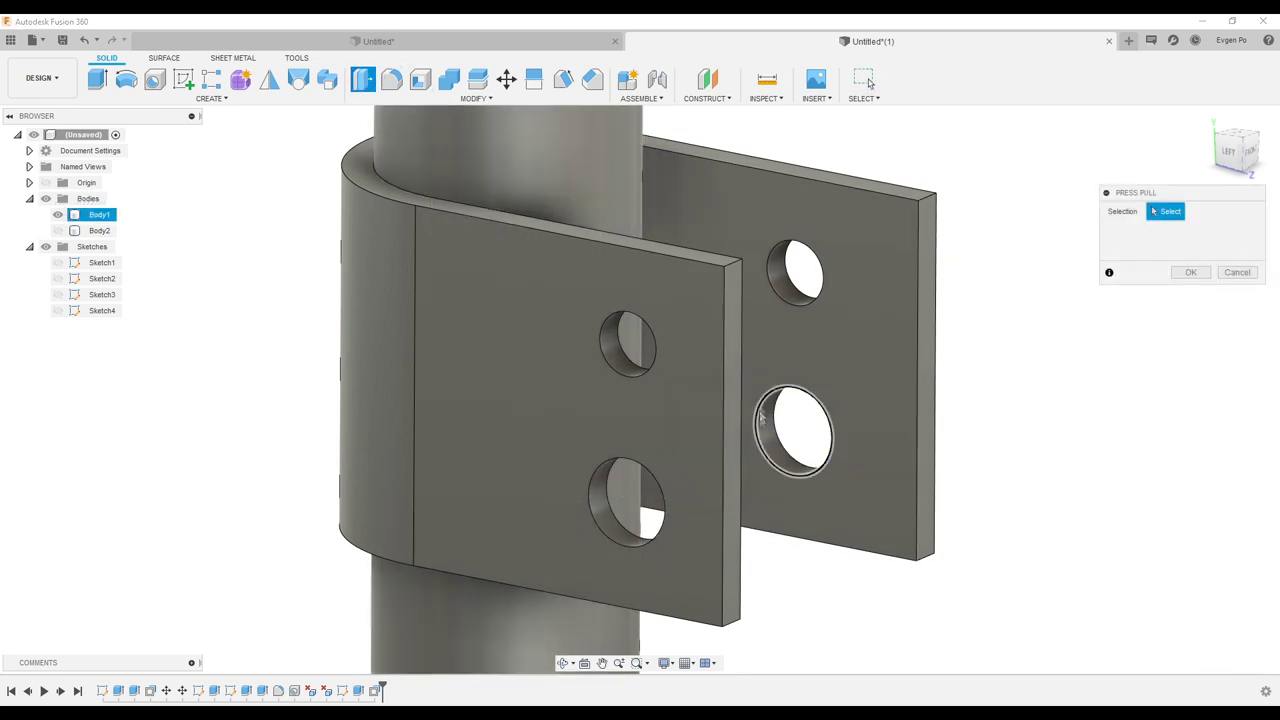
Step: Offset the lower hole's inner wall by -1 mm to shrink it
left_click(779, 436)
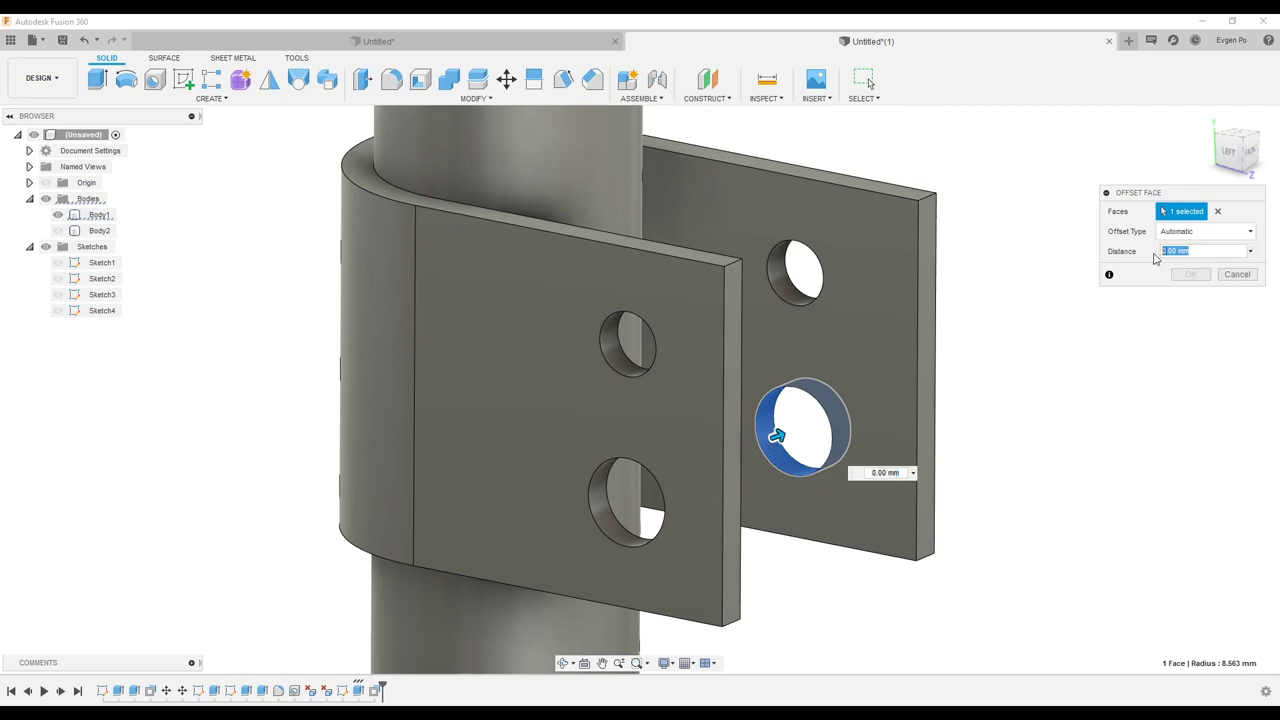
key("Return")
left_click(826, 223)
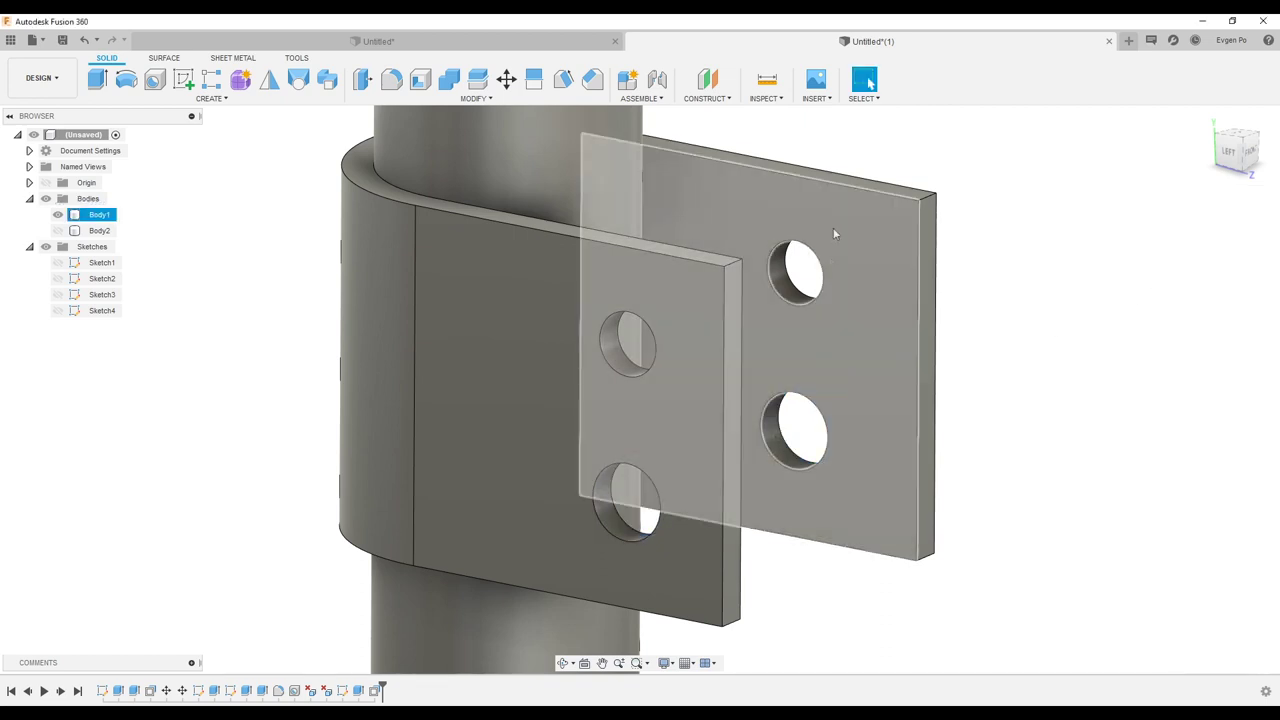
Step: Select the lower hole's inner wall to check its 7.563 mm radius
mouse_move(686, 275)
middle_mouse_down("shift")
mouse_move(672, 267)
mouse_move(762, 299)
mouse_move(750, 400)
middle_mouse_up("shift")
scroll(750, 402, "up", 2)
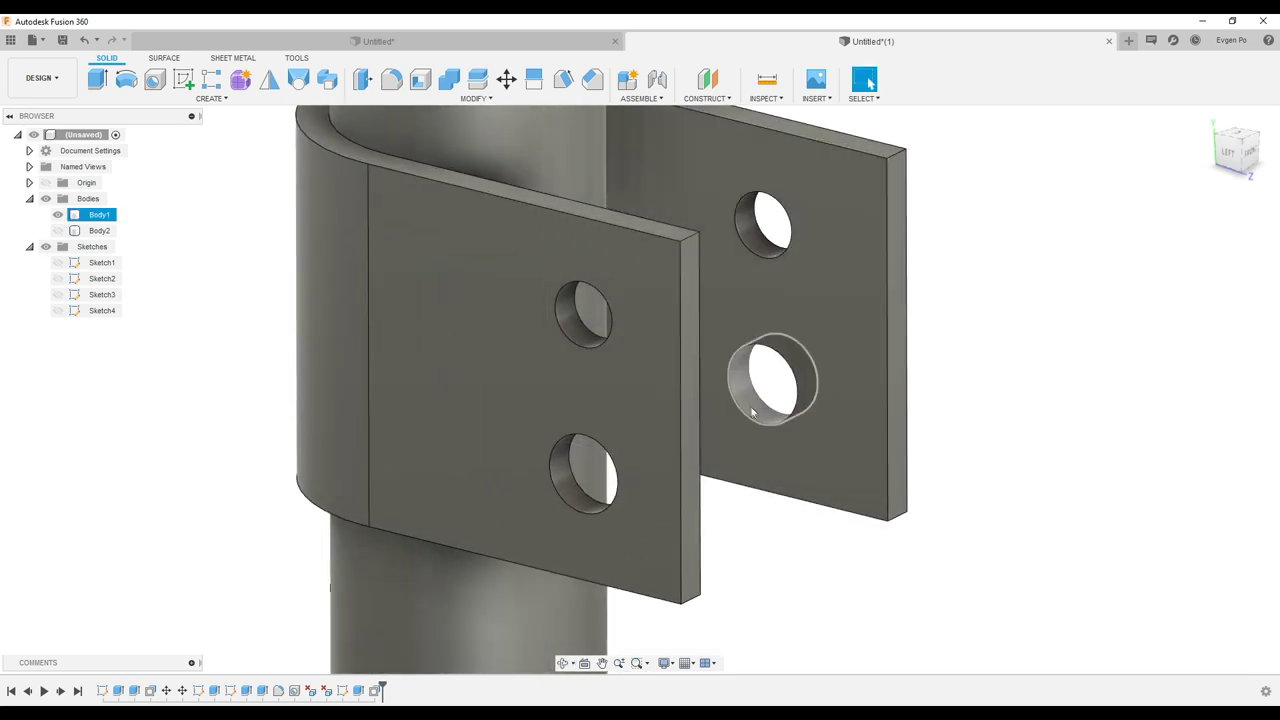
scroll(747, 400, "up", 2)
left_click(747, 400)
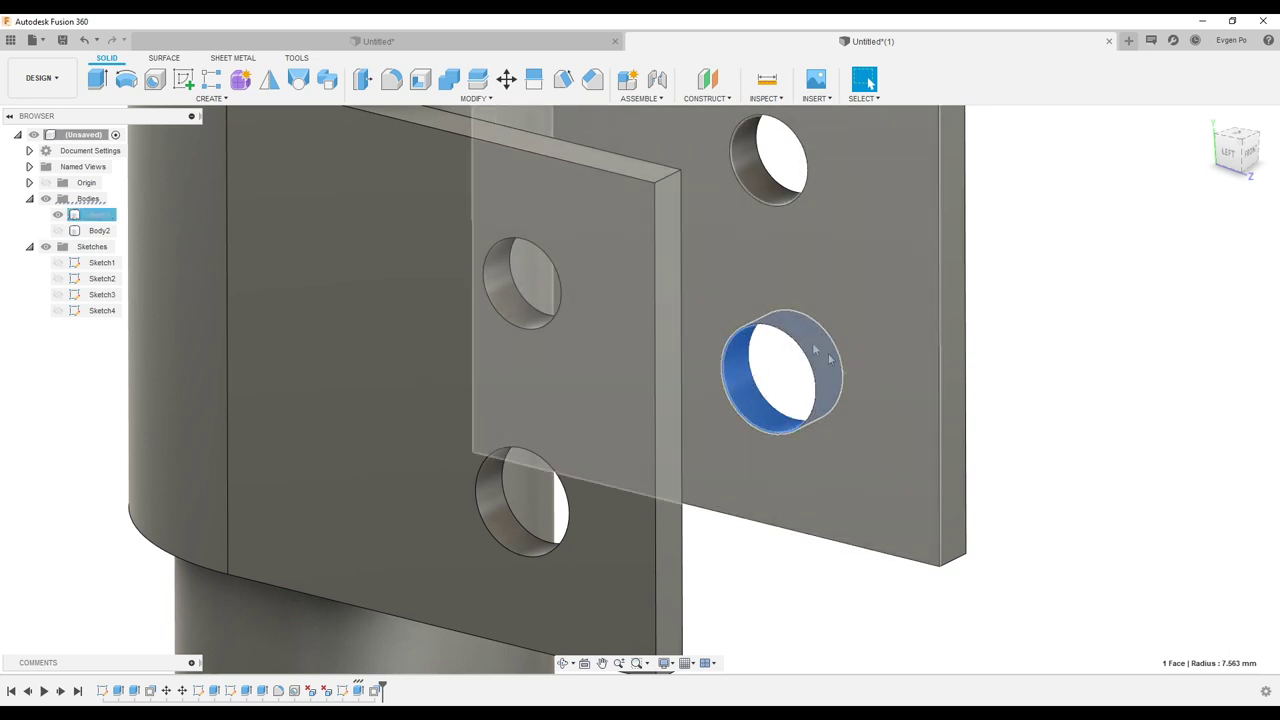
scroll(790, 362, "down", 3)
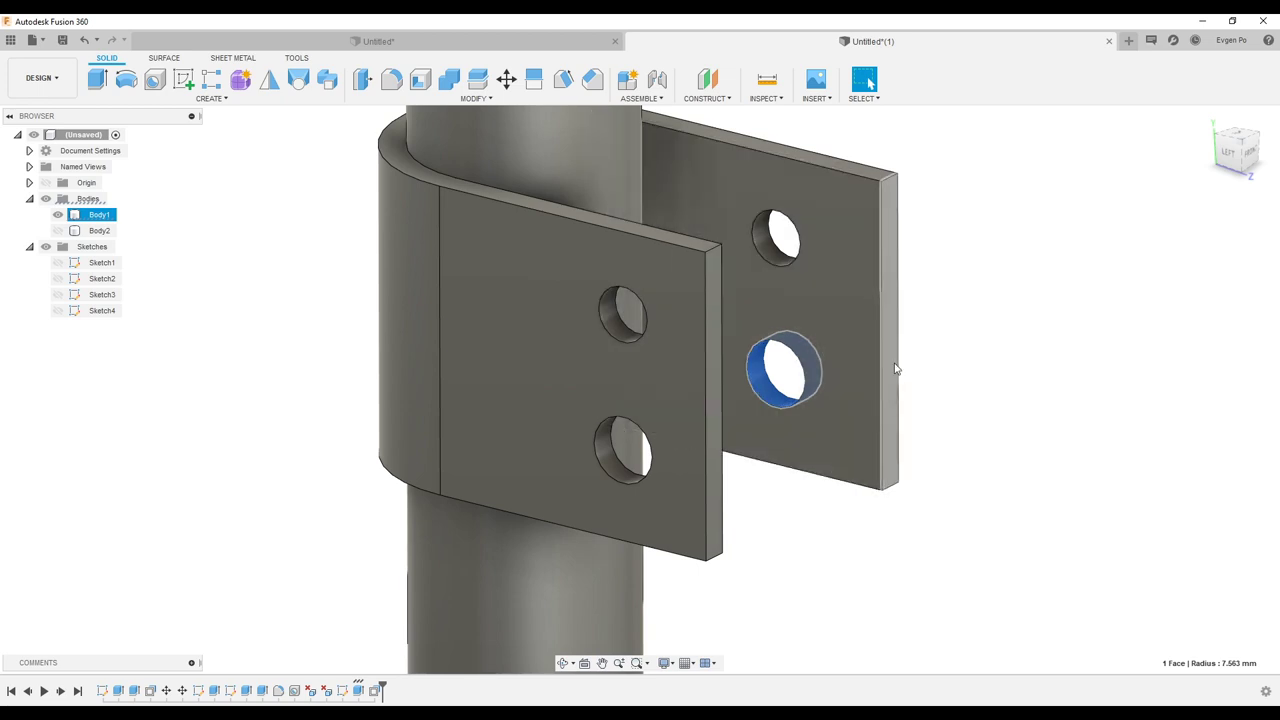
middle_click_drag(895, 368, 1023, 308, "shift")
scroll(814, 371, "up", 3)
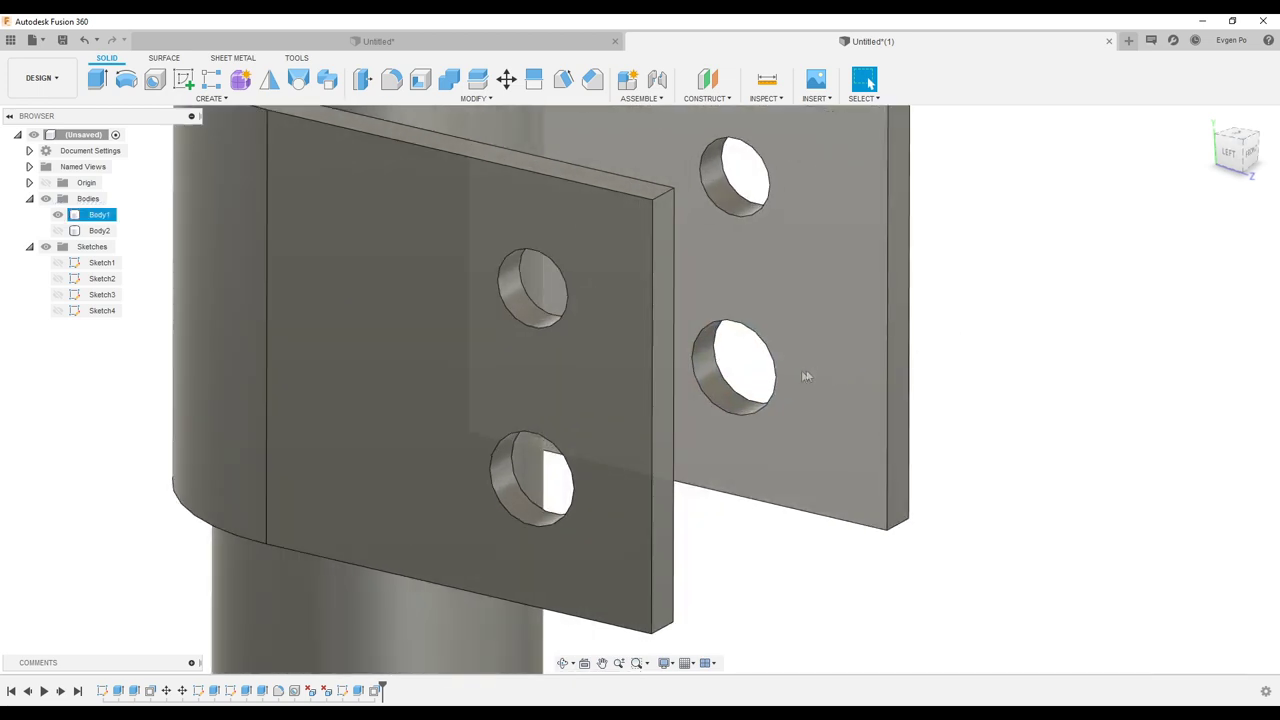
left_click(741, 384)
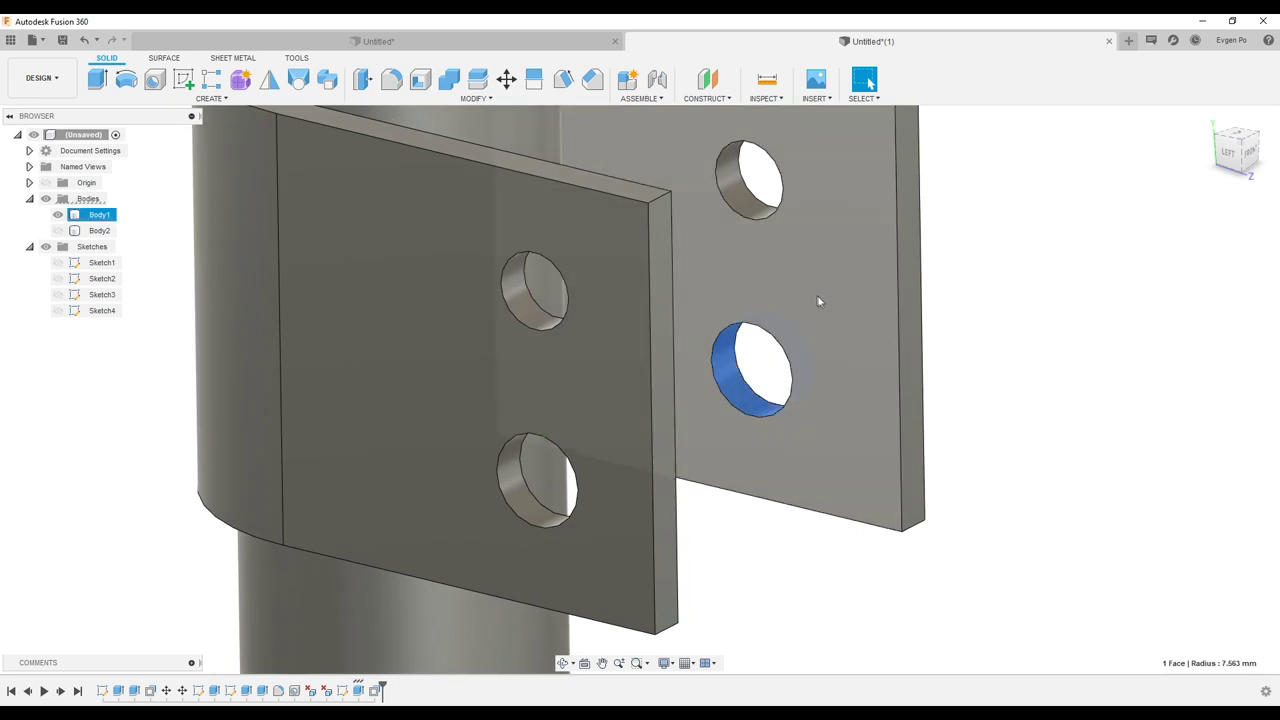
scroll(816, 301, "down", 3)
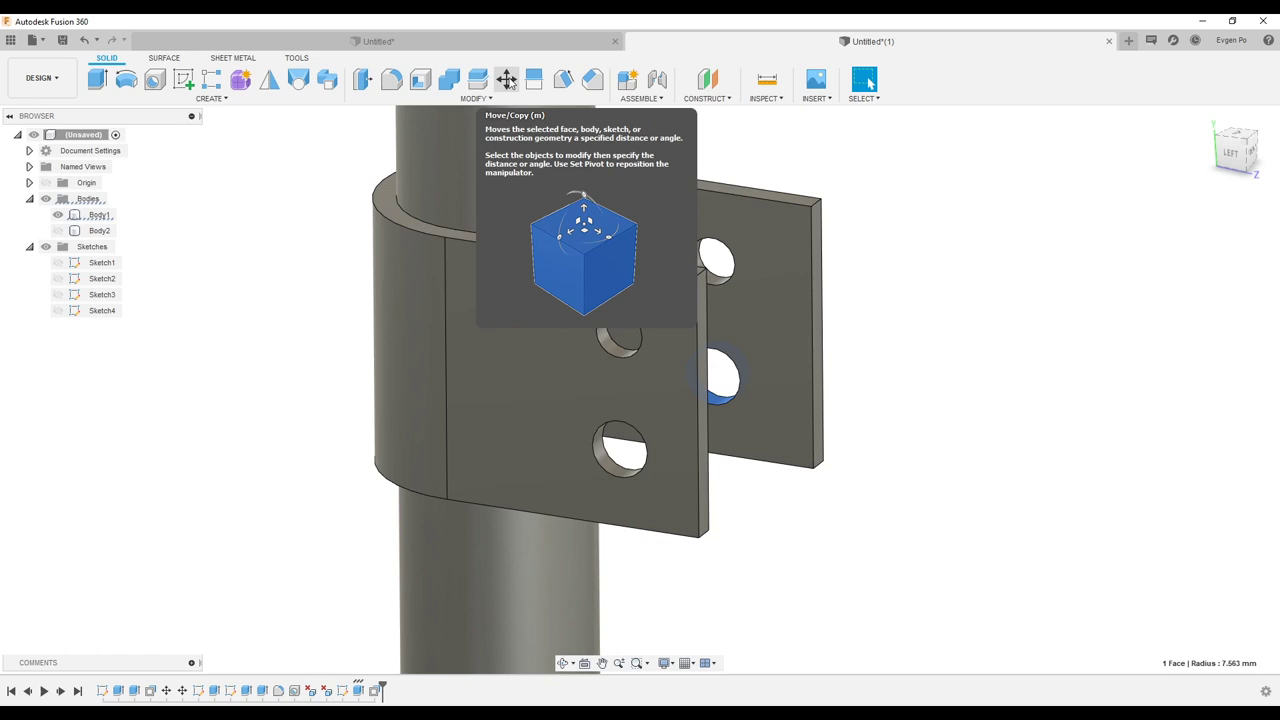
Step: Start Move/Copy on the lower hole face in Faces mode and drag it around
left_click(507, 80)
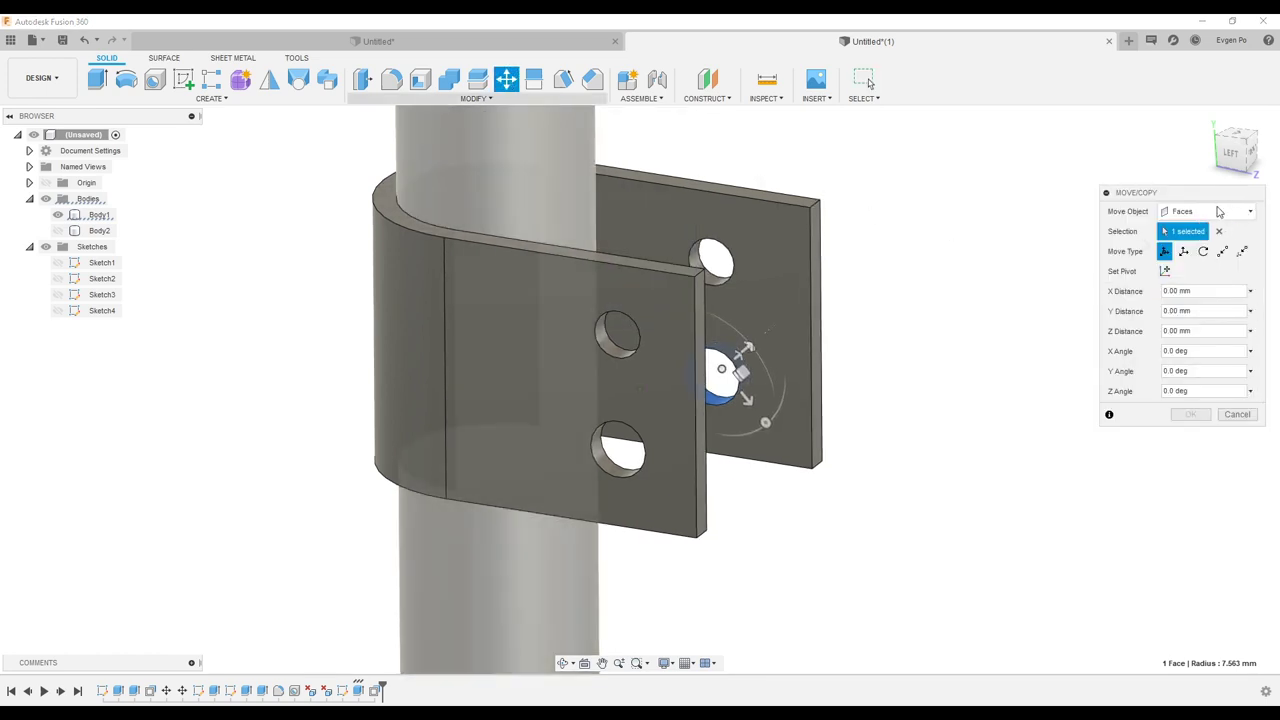
left_click(1218, 211)
left_click(1211, 260)
scroll(716, 290, "up", 3)
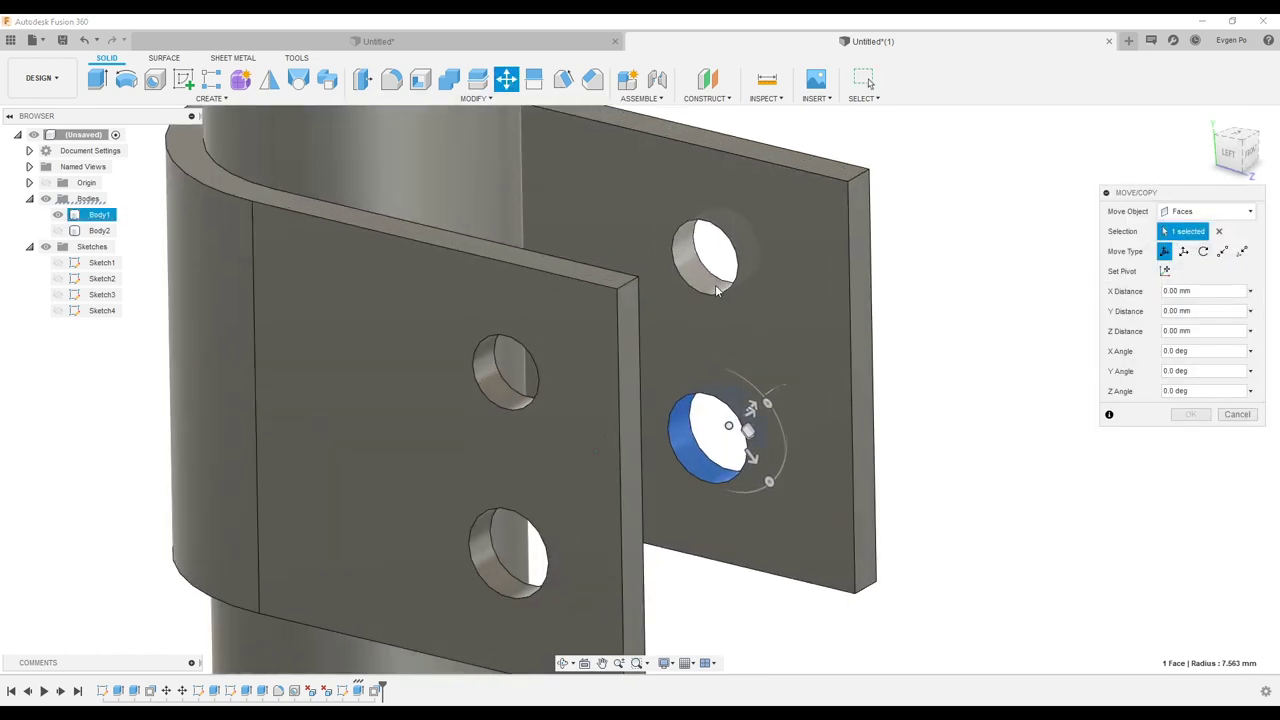
scroll(716, 290, "up", 2)
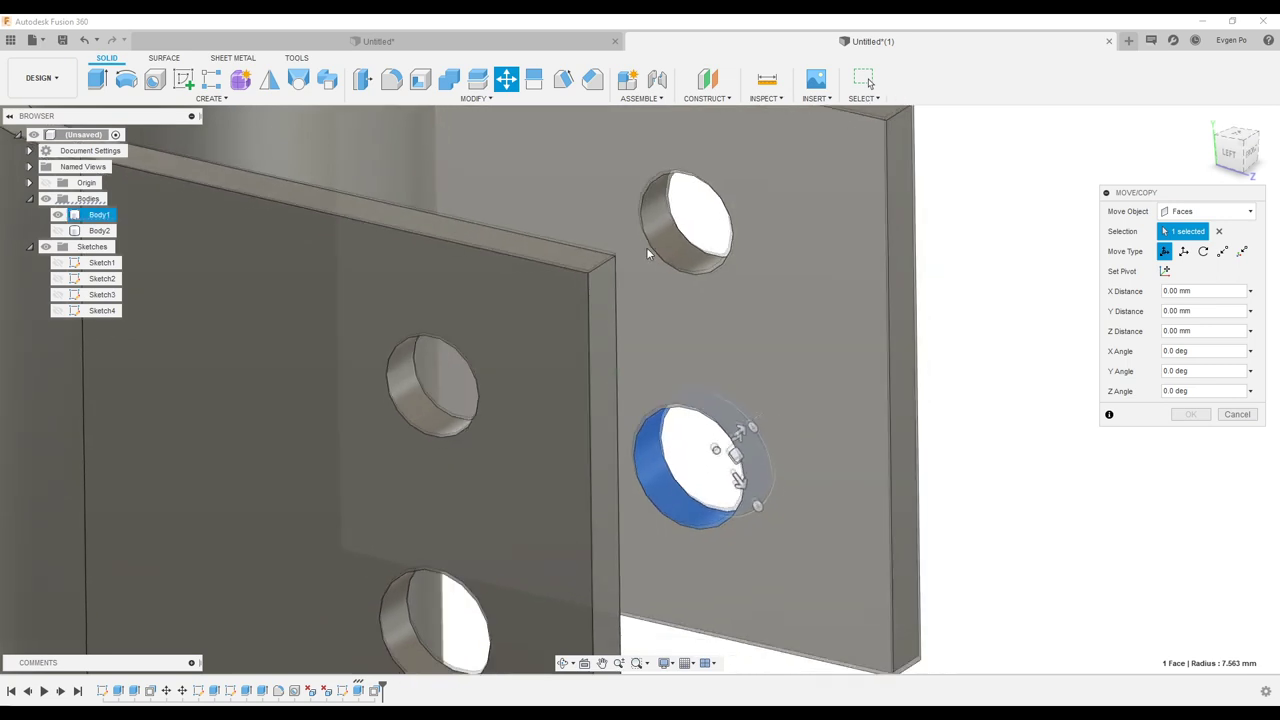
middle_click_drag(647, 254, 722, 398, "shift")
mouse_move(722, 398)
left_mouse_down()
mouse_move(686, 340)
mouse_move(714, 340)
left_mouse_up()
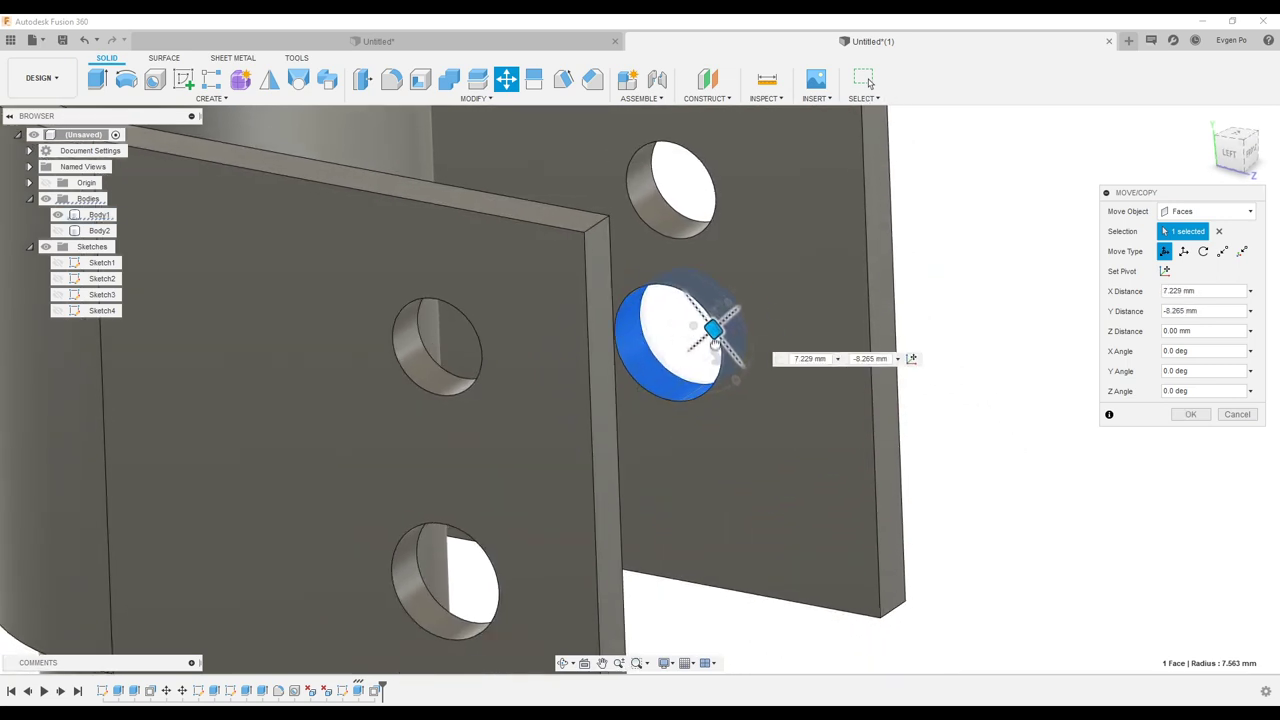
middle_click_drag(714, 340, 737, 423, "shift")
left_click_drag(737, 423, 709, 432)
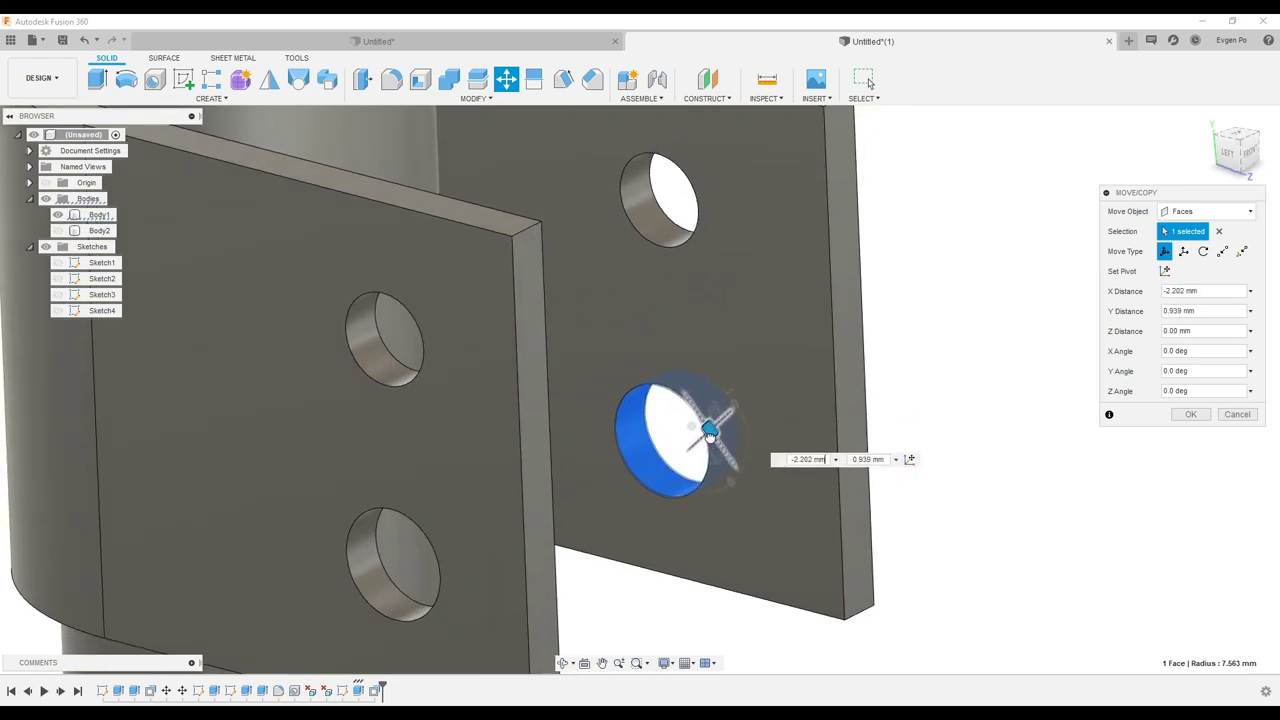
Step: Orbit around the plates while nudging the hole face slightly upward
middle_click_drag(707, 432, 614, 358, "shift")
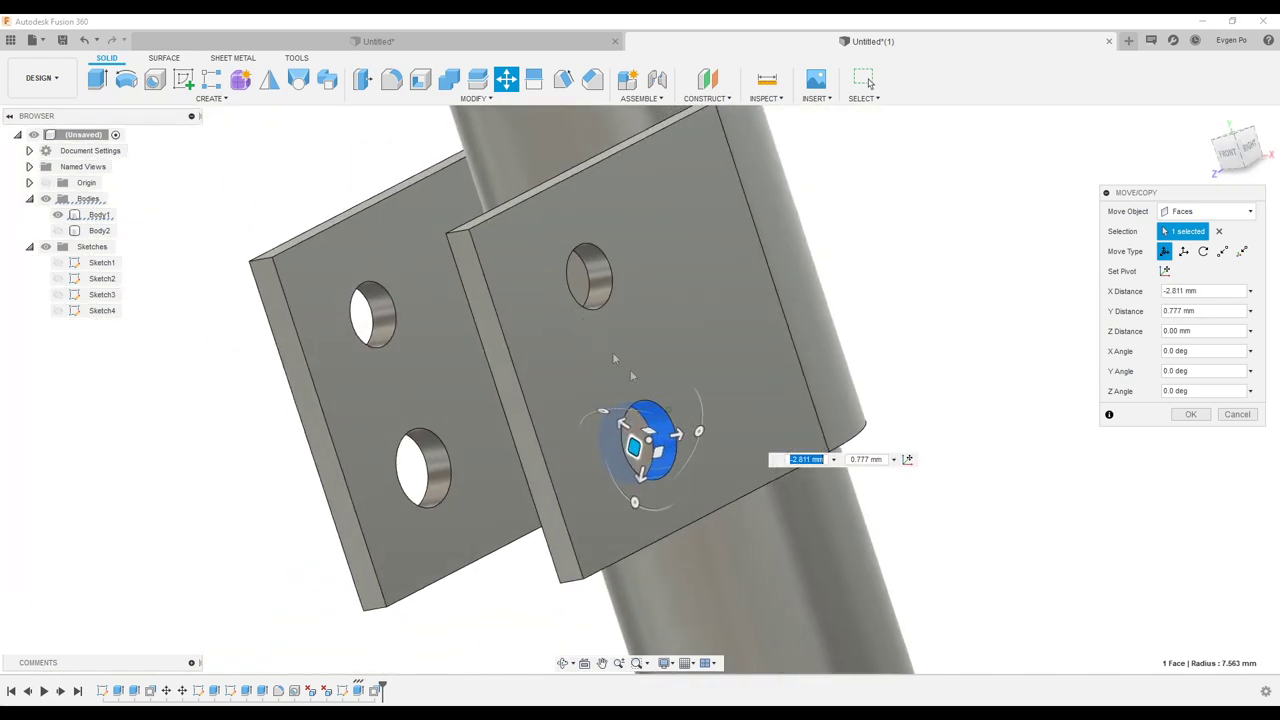
mouse_move(728, 445)
middle_mouse_down("shift")
mouse_move(764, 416)
mouse_move(672, 457)
middle_mouse_up("shift")
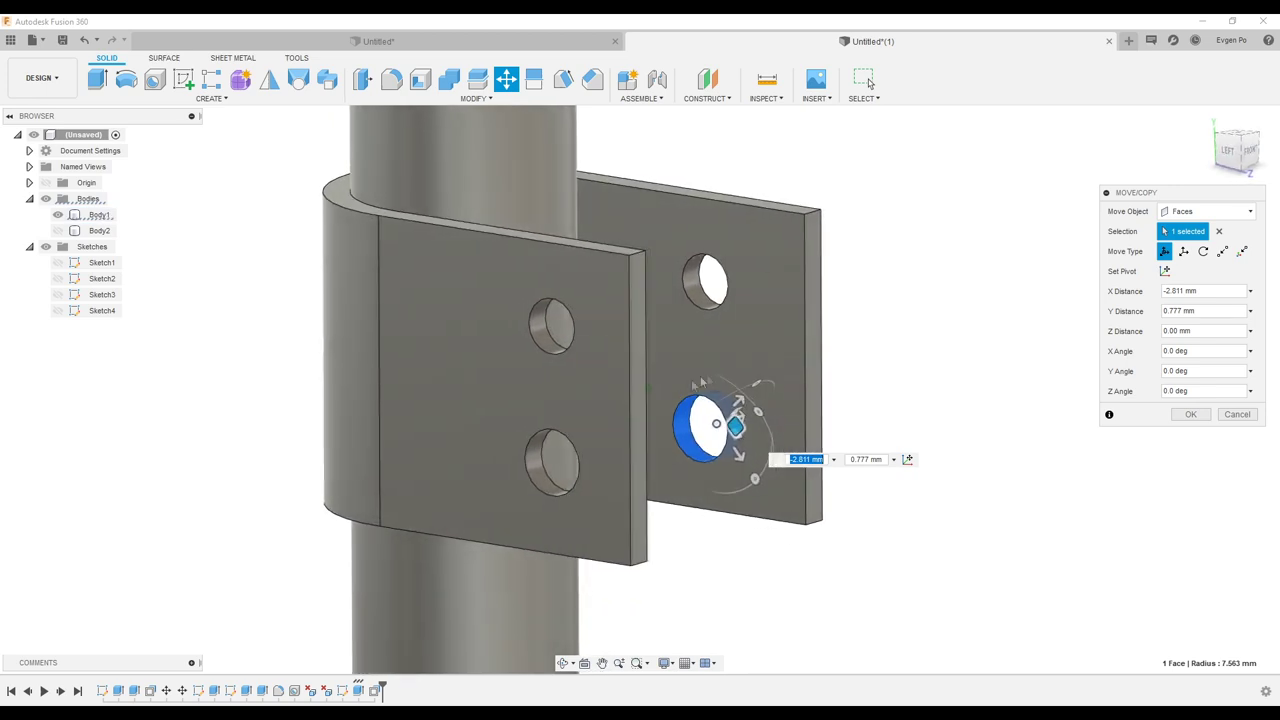
scroll(690, 445, "up", 5)
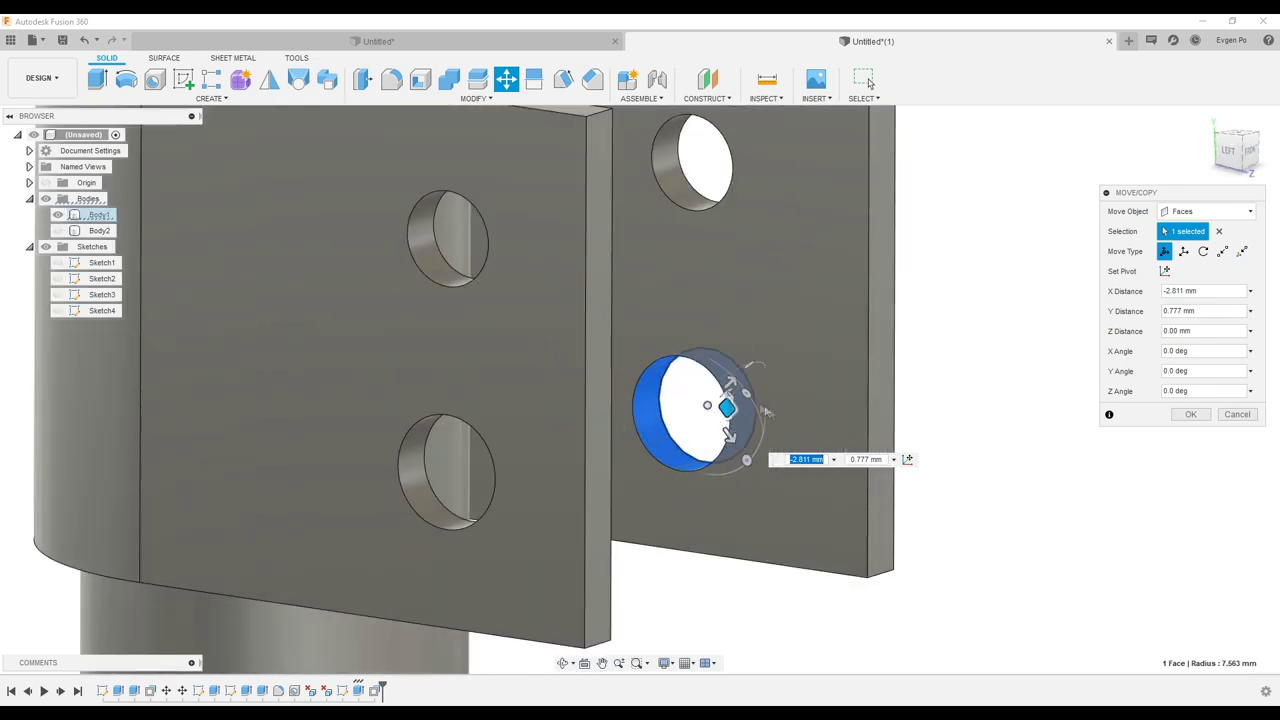
scroll(740, 425, "up", 1)
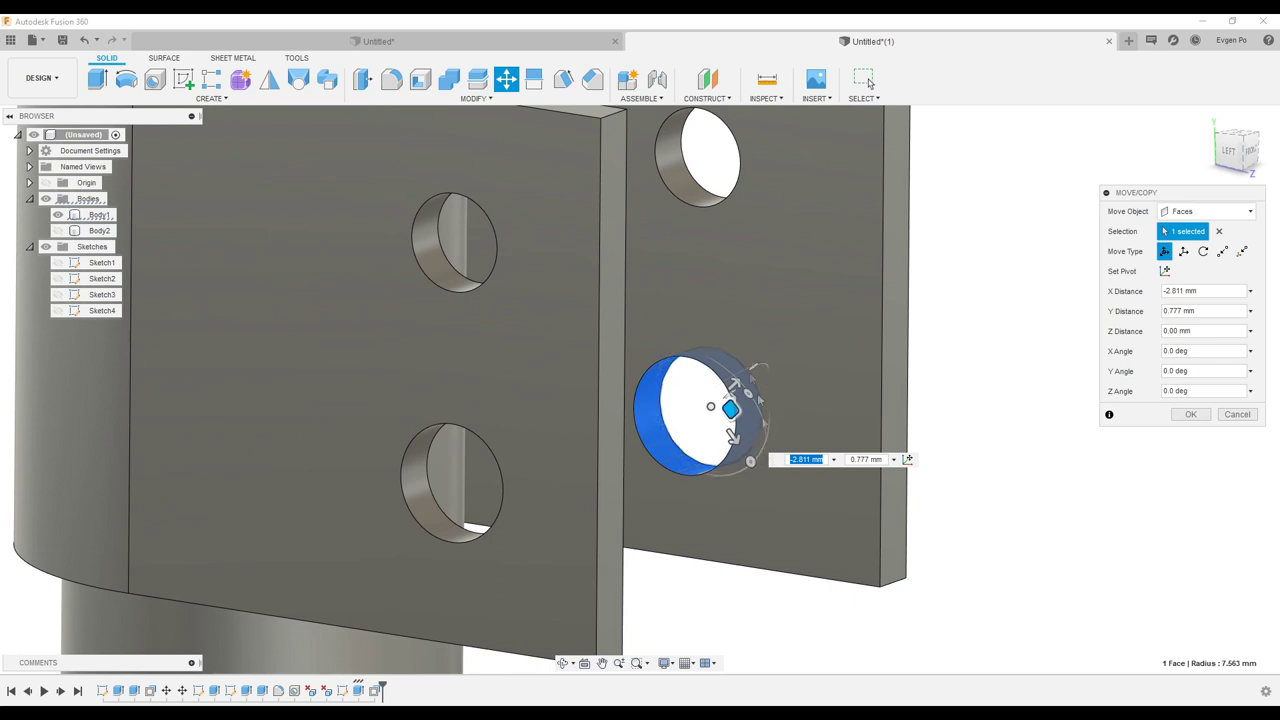
middle_click_drag(721, 420, 720, 408, "shift")
left_click_drag(720, 408, 719, 398)
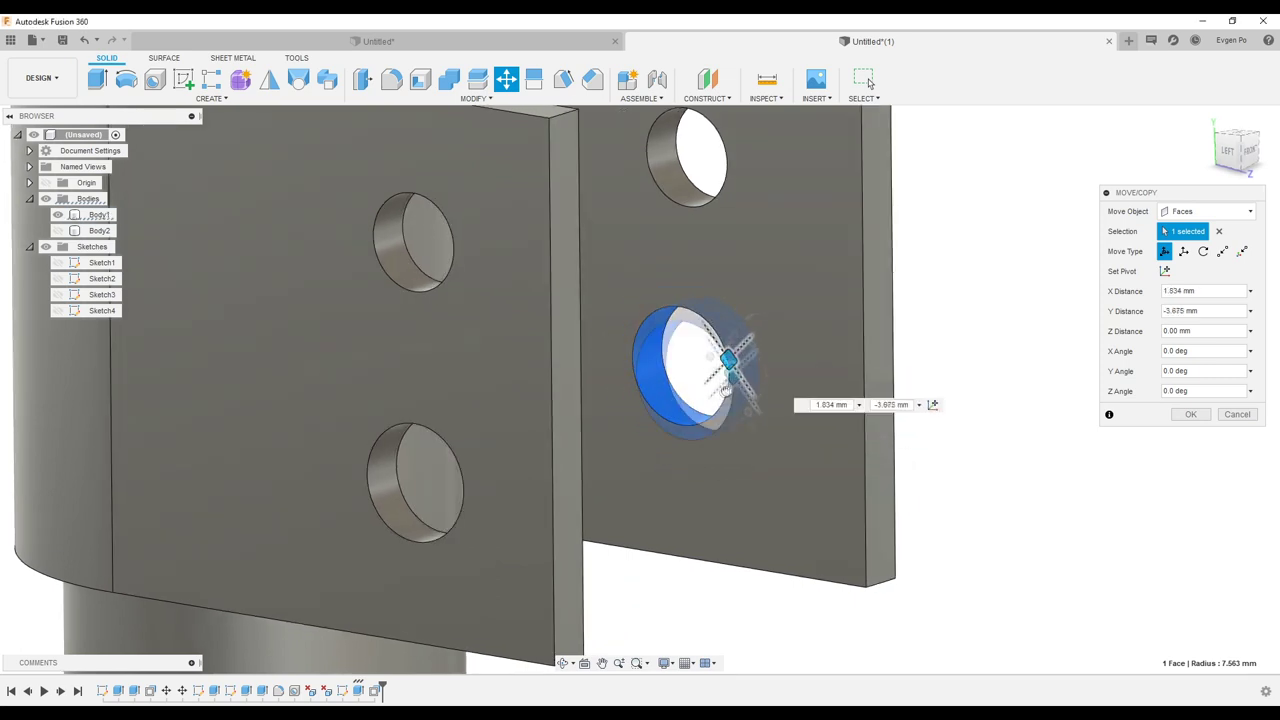
mouse_move(719, 398)
middle_mouse_down("shift")
mouse_move(632, 399)
mouse_move(497, 236)
mouse_move(530, 245)
middle_mouse_up("shift")
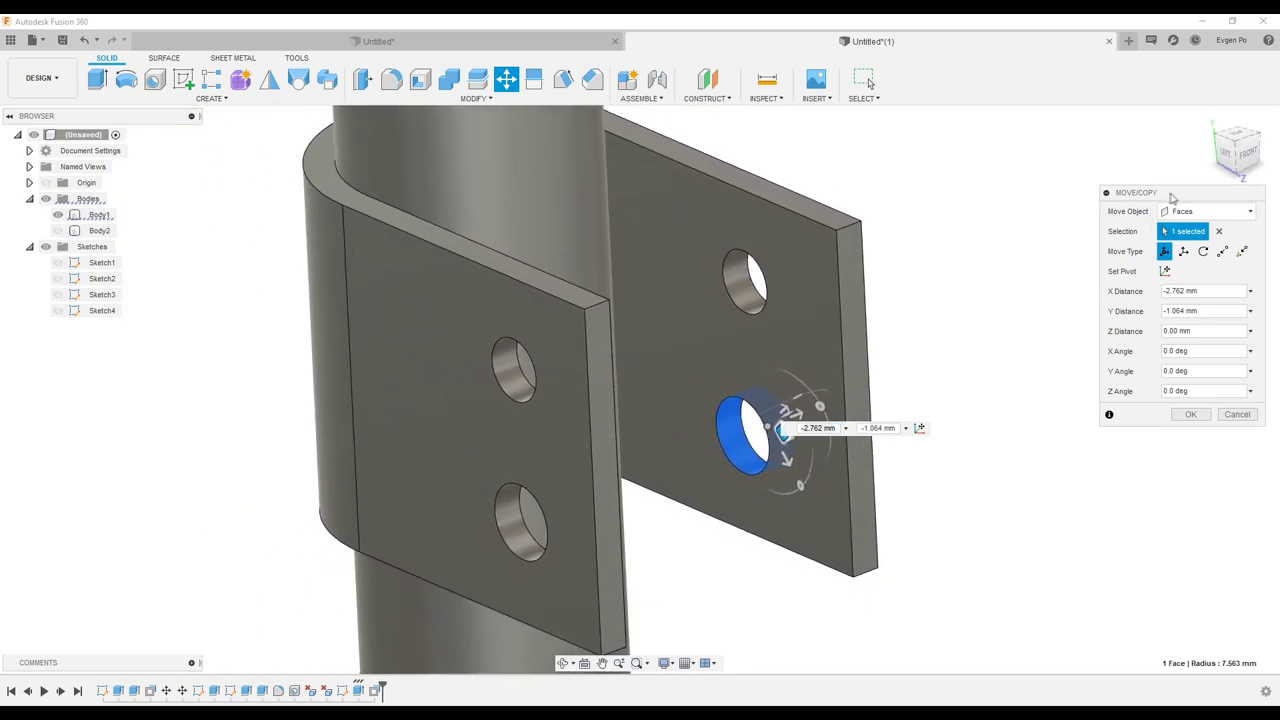
left_click_drag(1176, 196, 1164, 194)
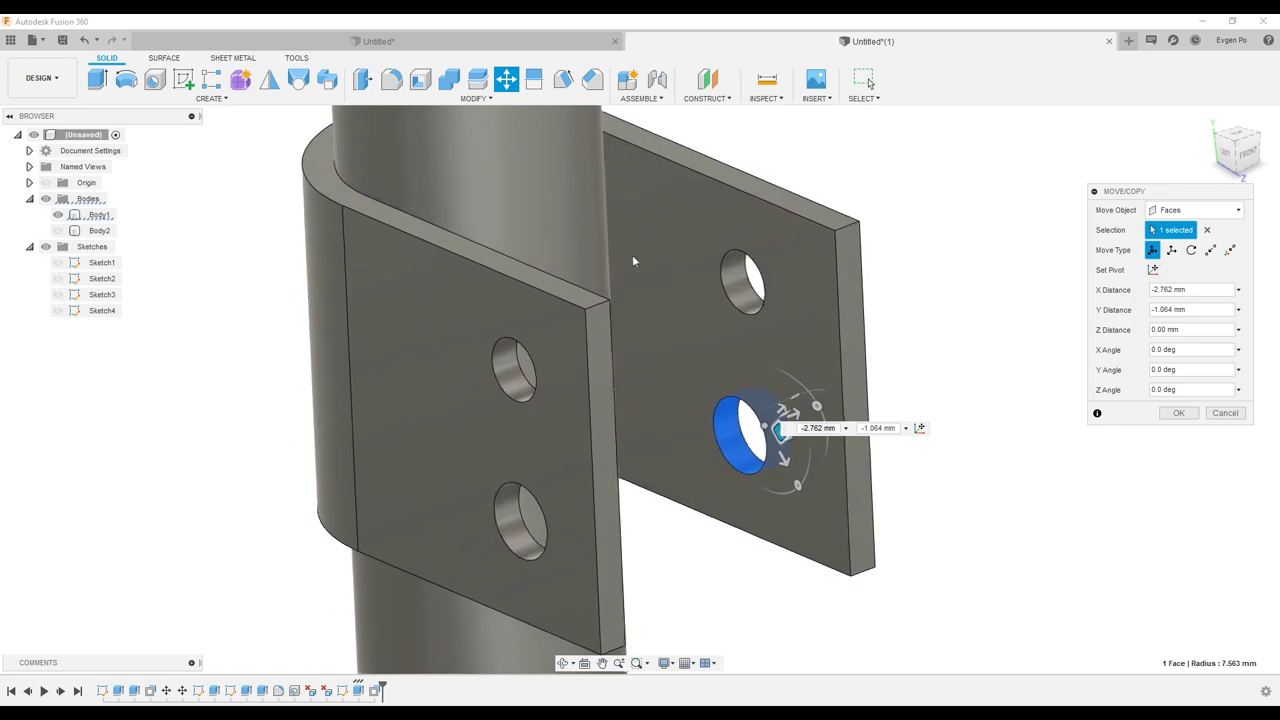
mouse_move(647, 354)
middle_mouse_down("shift")
mouse_move(671, 320)
mouse_move(733, 432)
mouse_move(657, 136)
middle_mouse_up("shift")
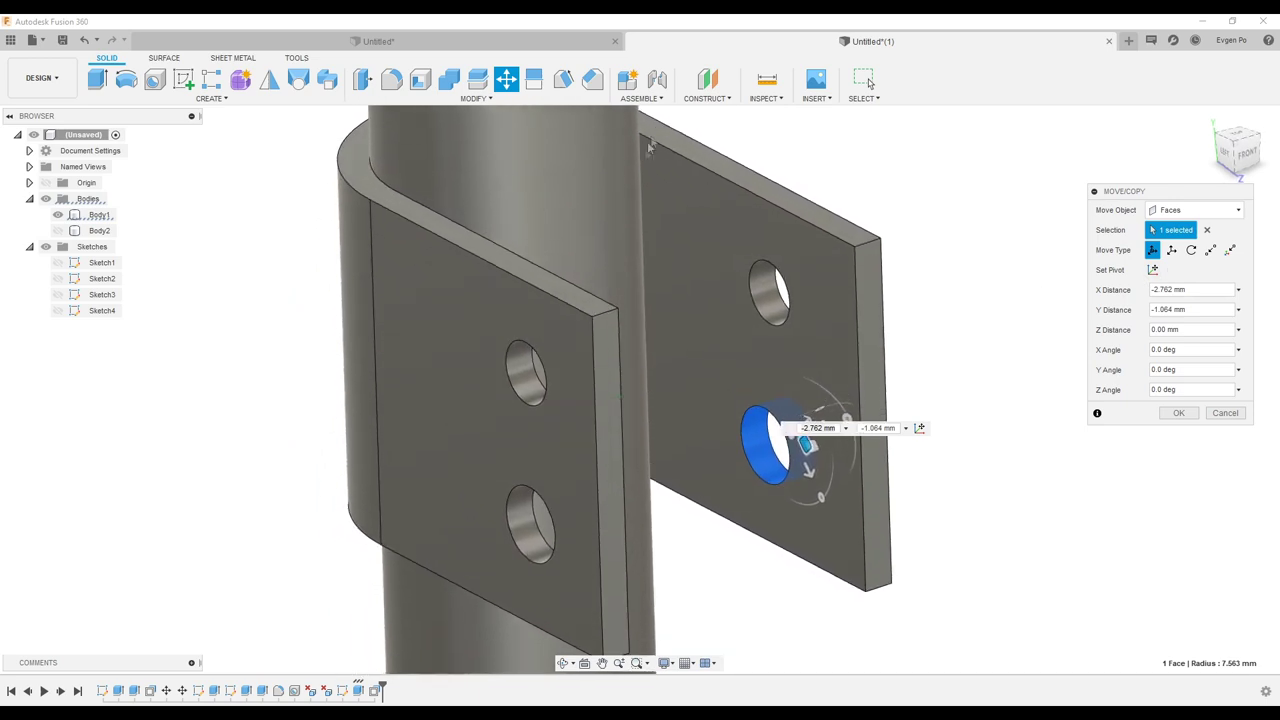
middle_click_drag(750, 502, 720, 413, "shift")
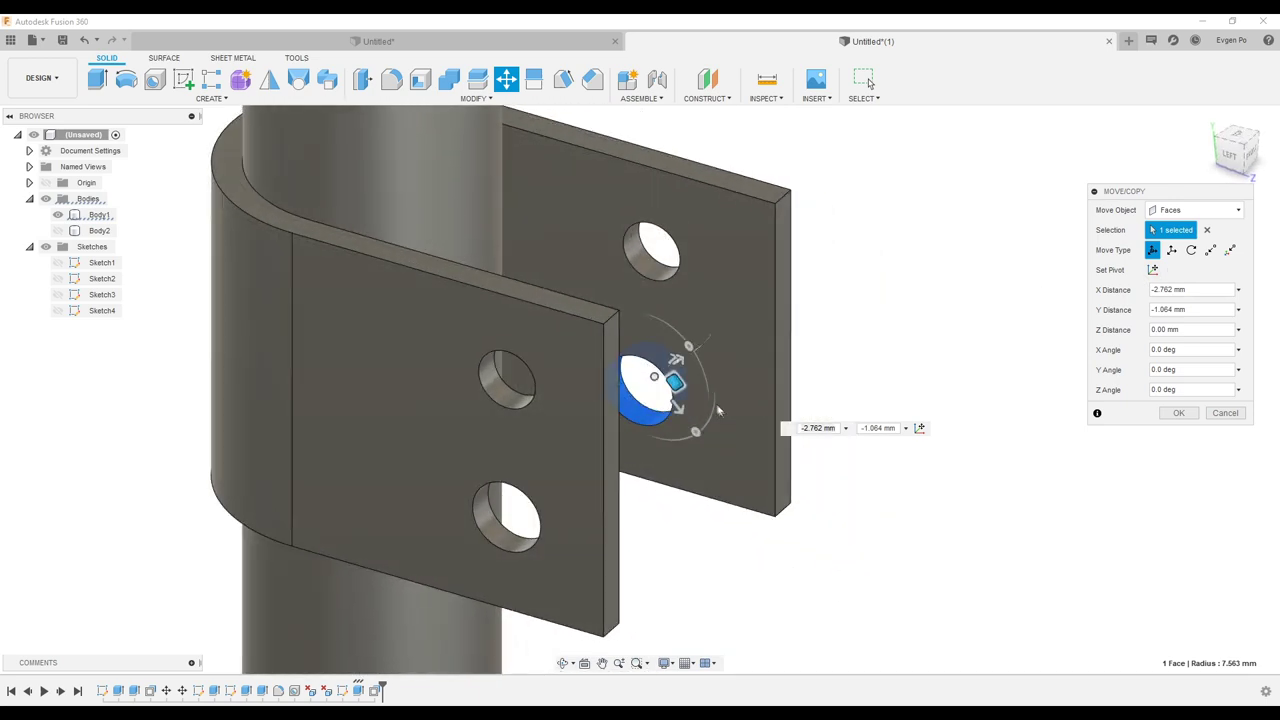
Step: Slide the hole face toward the plate edge, pull it back, and confirm the move
mouse_move(678, 381)
left_mouse_down()
mouse_move(900, 405)
mouse_move(790, 370)
left_mouse_up()
scroll(790, 370, "up", 5)
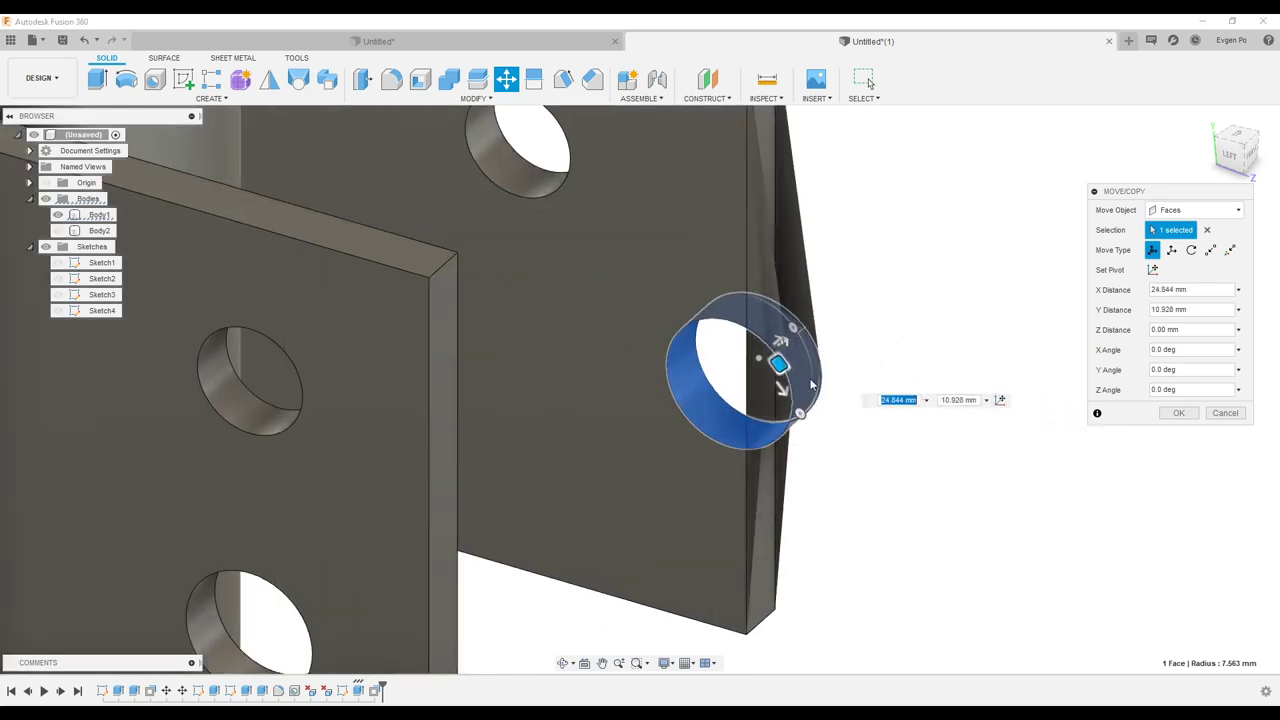
scroll(765, 358, "up", 3)
mouse_move(762, 357)
left_mouse_down()
mouse_move(791, 363)
mouse_move(700, 343)
mouse_move(794, 351)
mouse_move(1014, 409)
left_mouse_up()
scroll(880, 415, "down", 3)
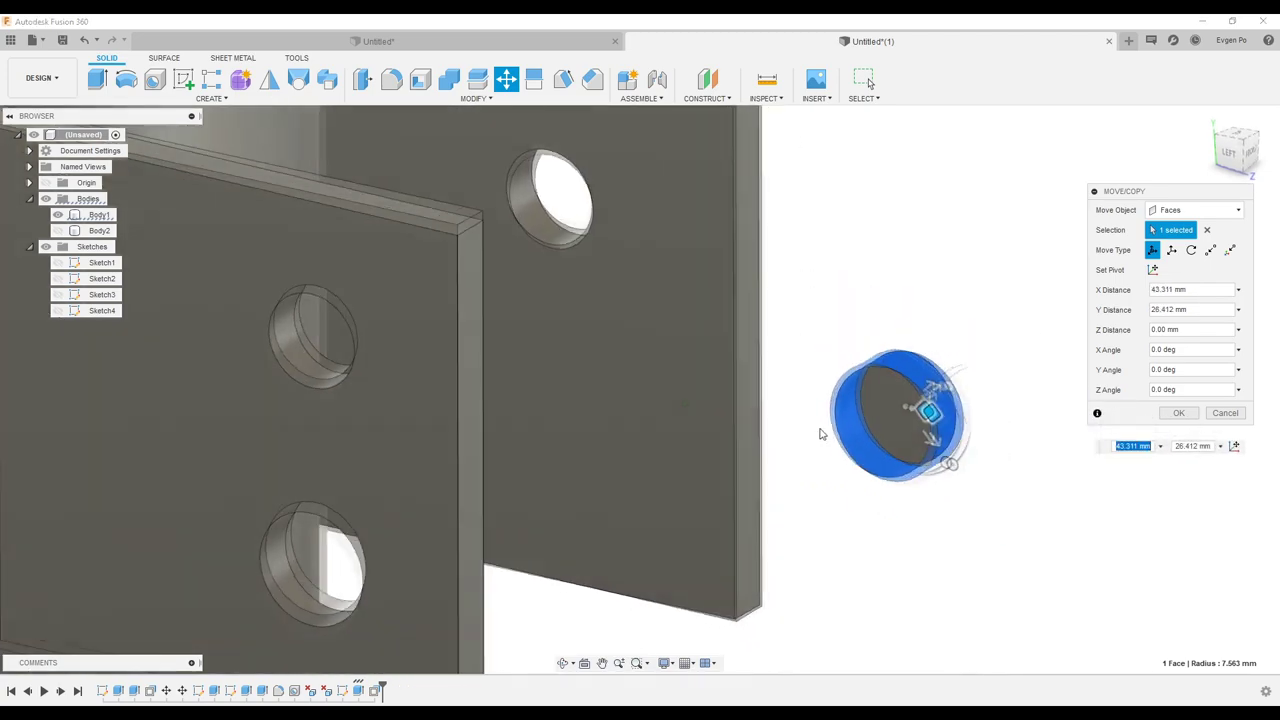
scroll(820, 425, "down", 3)
mouse_move(820, 424)
middle_mouse_down("shift")
mouse_move(768, 408)
mouse_move(900, 420)
mouse_move(838, 414)
middle_mouse_up("shift")
left_click(1179, 413)
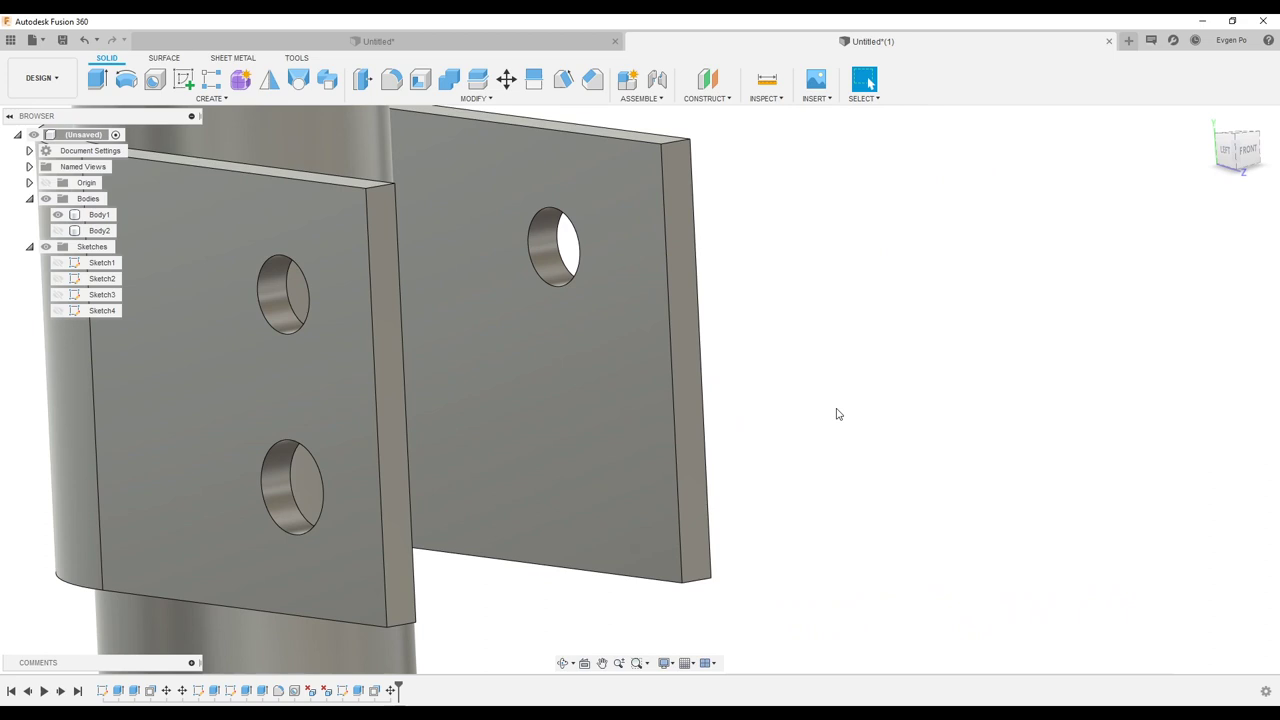
middle_click_drag(894, 391, 890, 393, "shift")
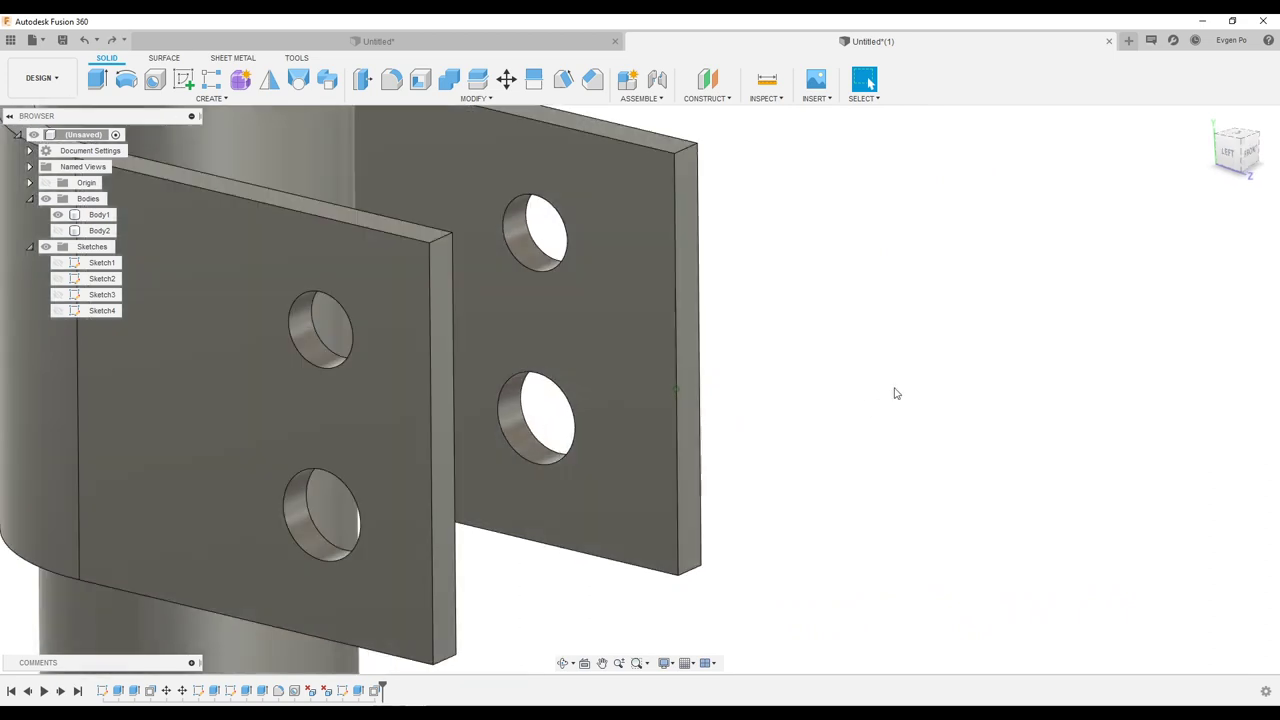
mouse_move(874, 479)
middle_mouse_down("shift")
mouse_move(483, 290)
mouse_move(684, 273)
middle_mouse_up("shift")
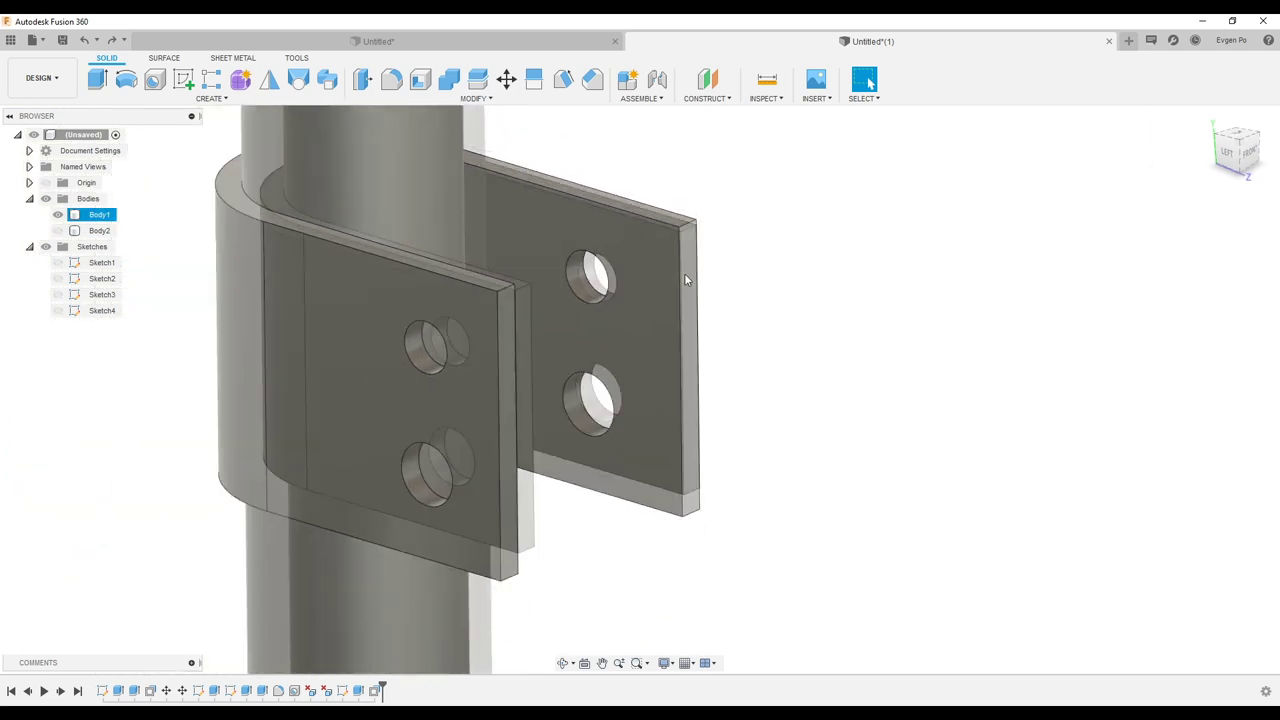
Step: Move the rear plate's end face outward, the final move set to 5 mm
key("m")
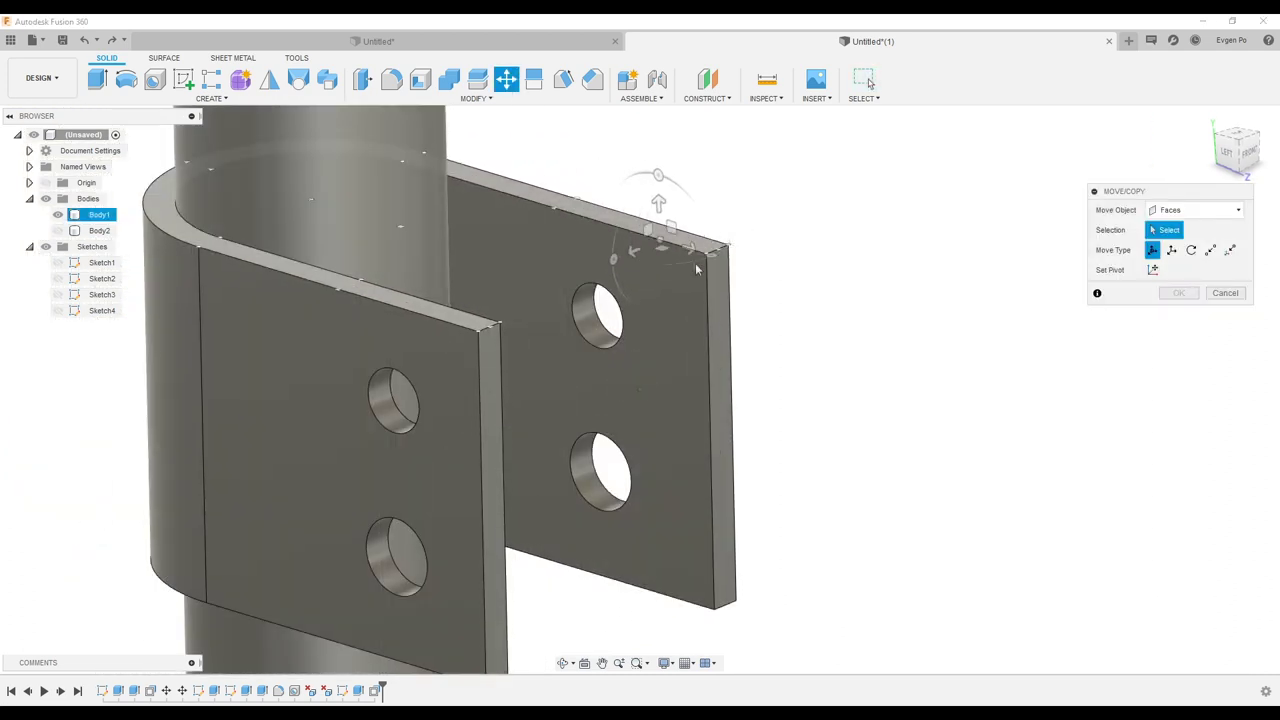
left_click(724, 420)
left_click_drag(745, 292, 770, 300)
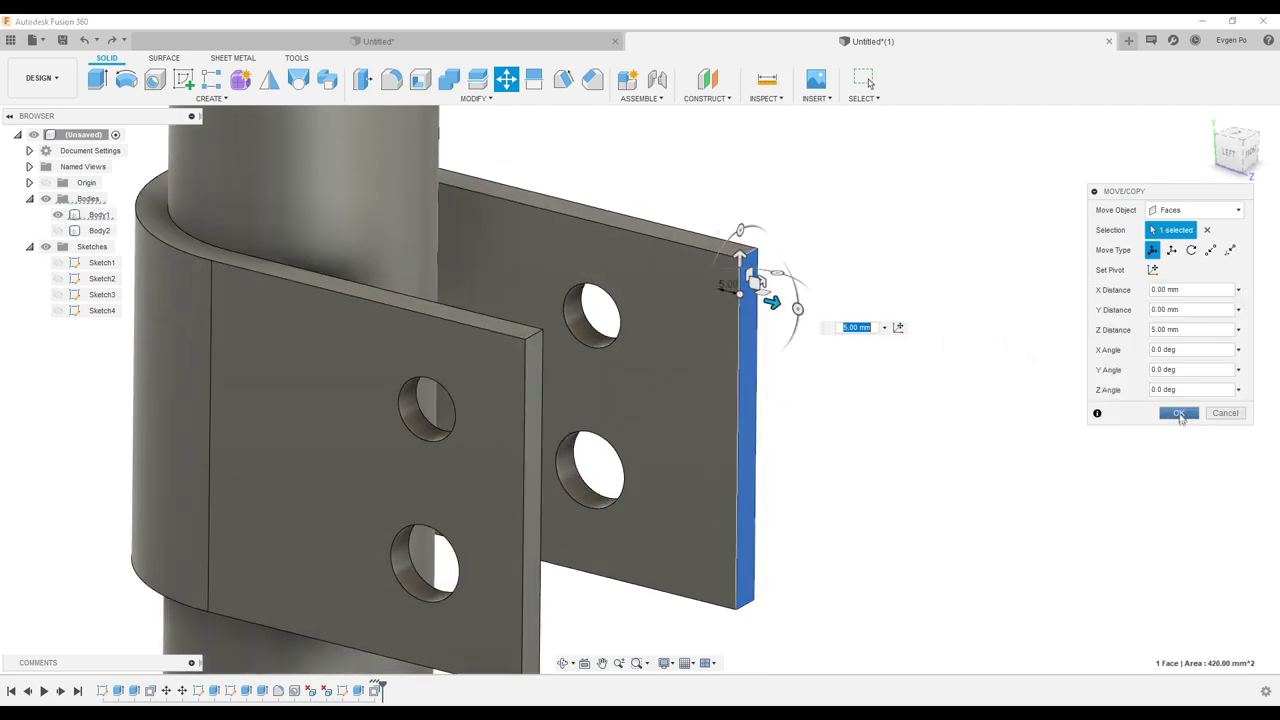
left_click(1180, 413)
left_click(506, 79)
left_click(748, 278)
left_click_drag(772, 266, 903, 255)
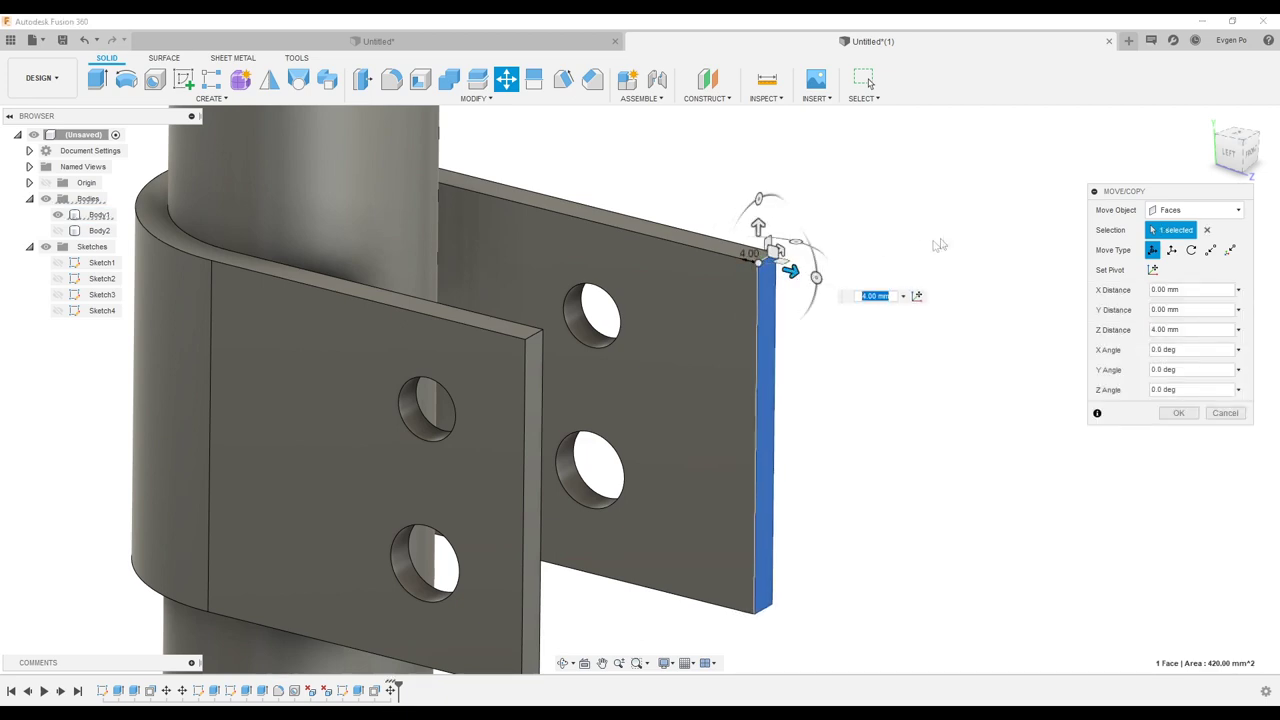
left_click(1150, 354)
left_click(1179, 413)
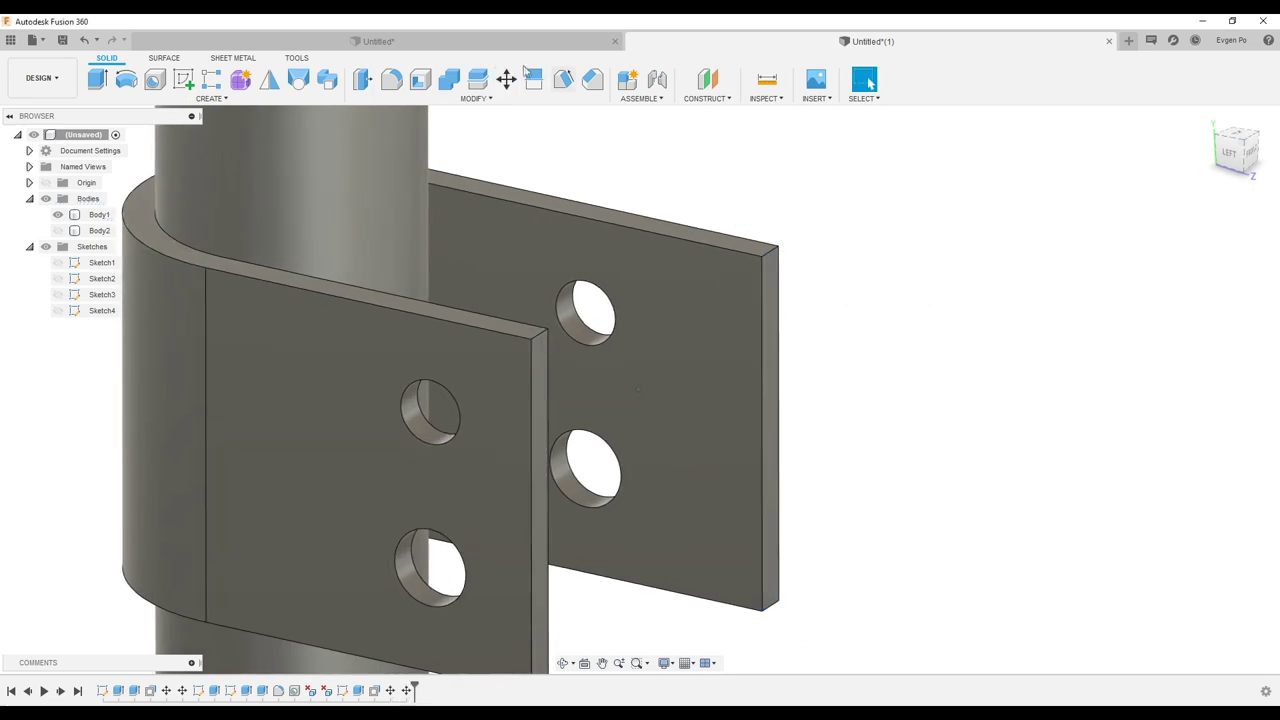
Step: Rotate the end face -15 degrees about its end edge for a slanted tip
left_click(506, 79)
left_click(745, 275)
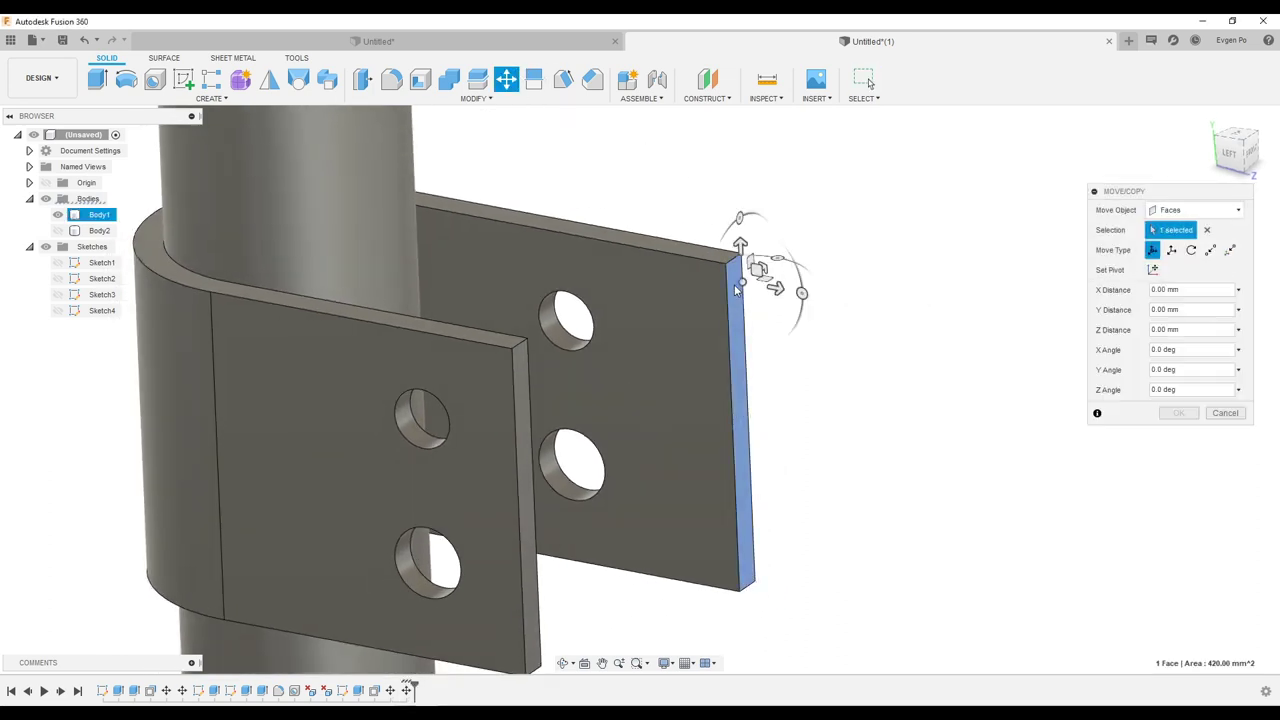
left_click(1191, 250)
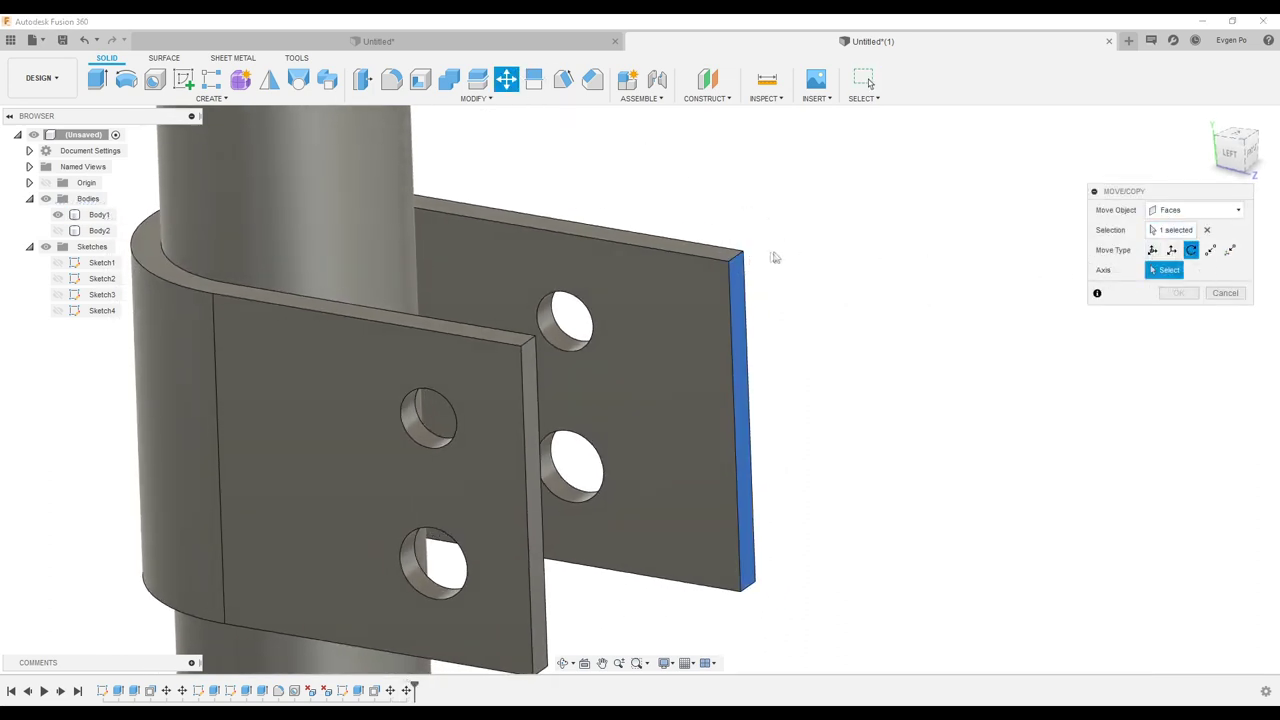
left_click(733, 261)
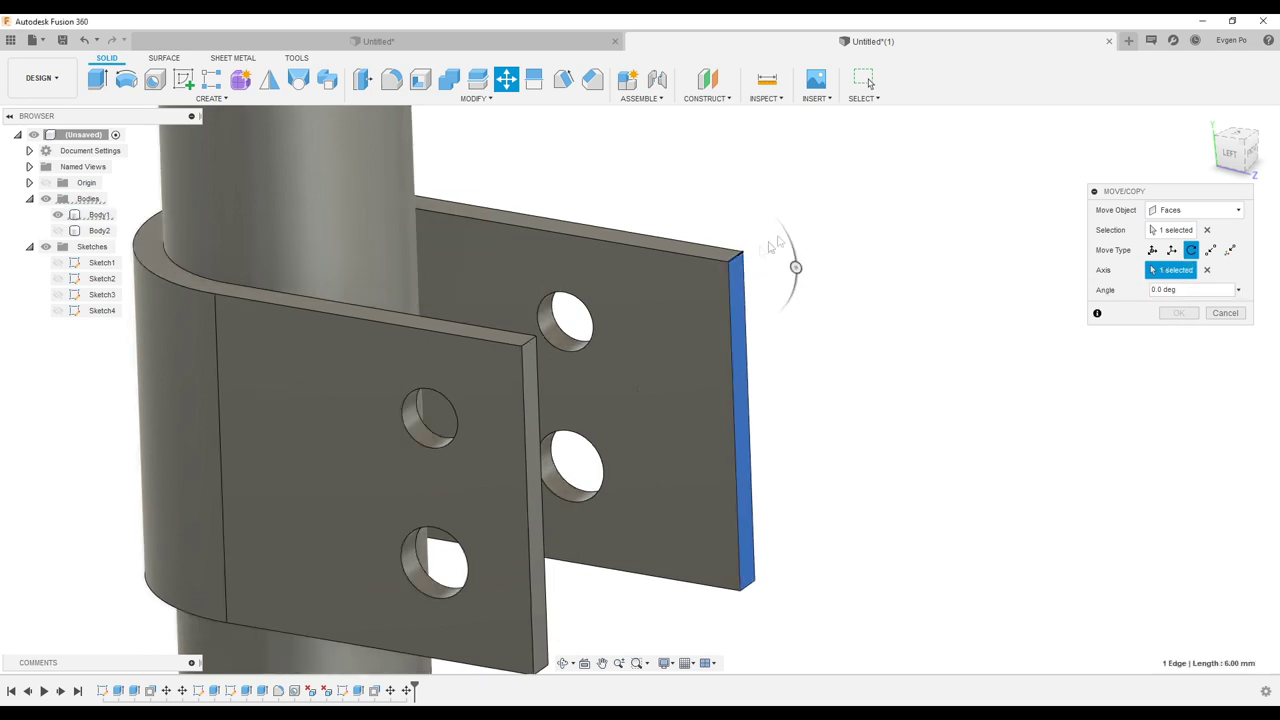
middle_click_drag(794, 266, 761, 289, "shift")
mouse_move(764, 240)
left_mouse_down()
mouse_move(735, 195)
mouse_move(762, 231)
left_mouse_up()
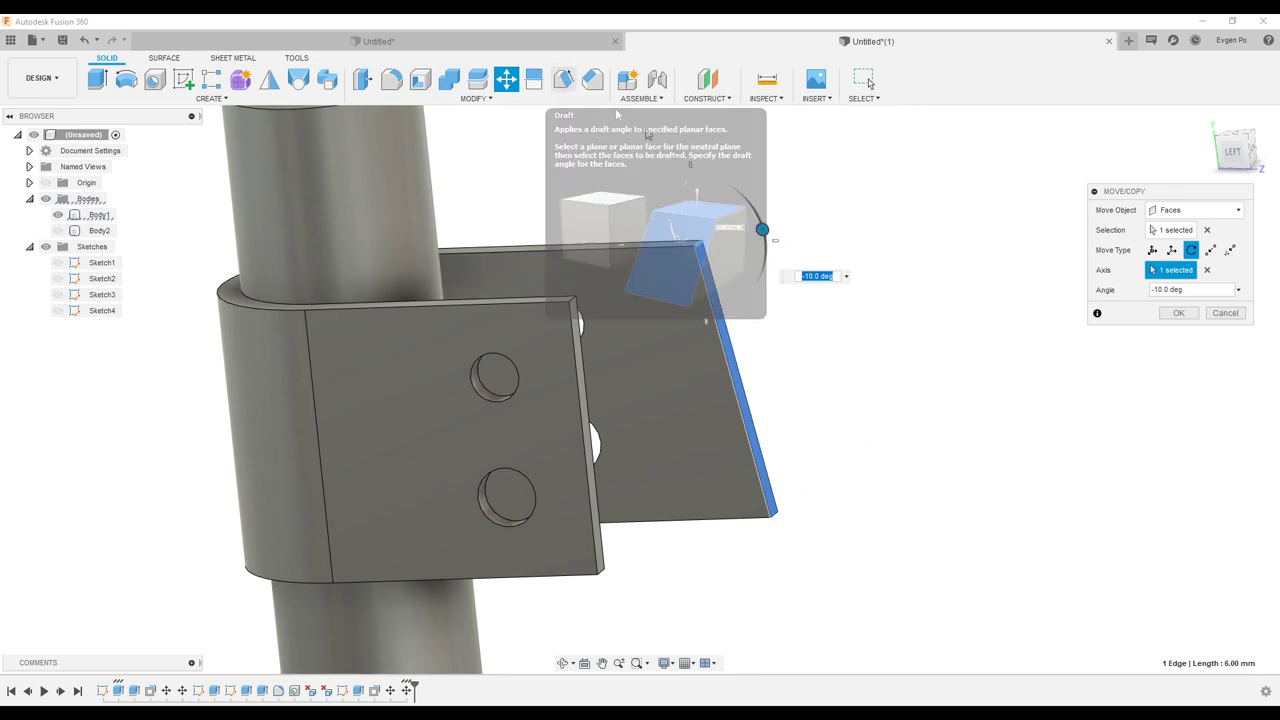
mouse_move(762, 229)
left_mouse_down()
mouse_move(743, 200)
mouse_move(766, 221)
left_mouse_up()
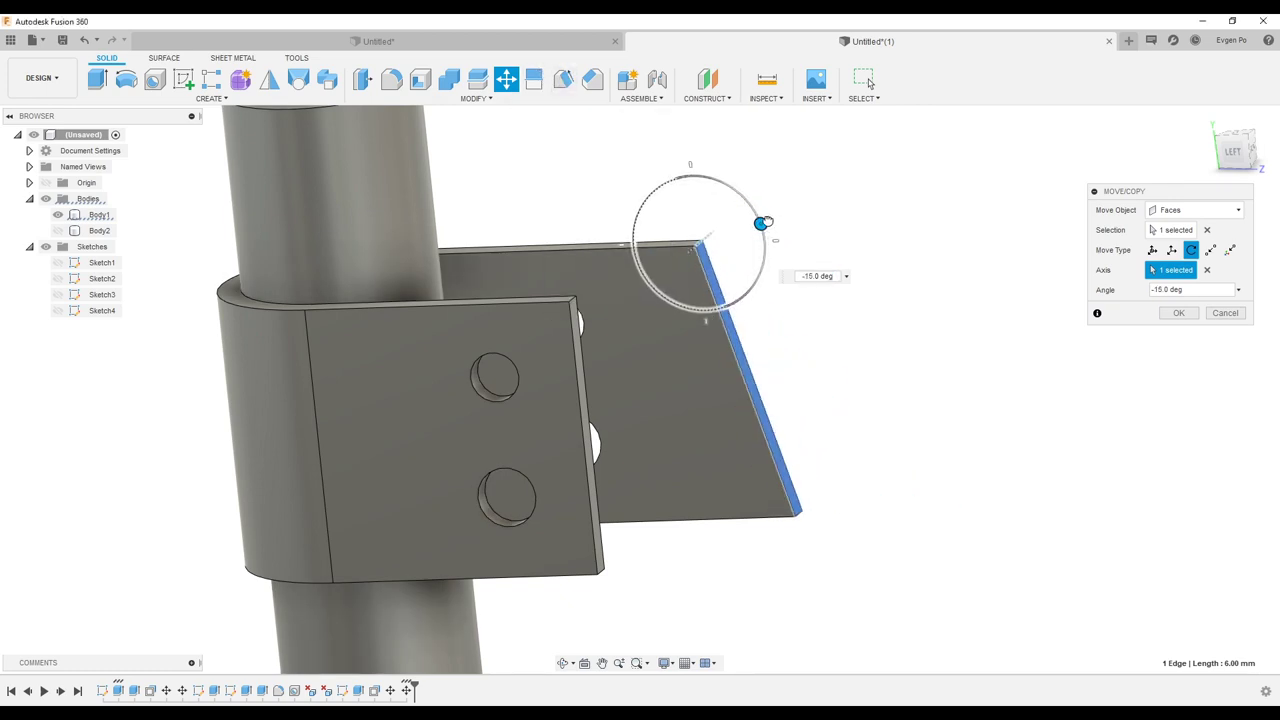
left_click(1178, 313)
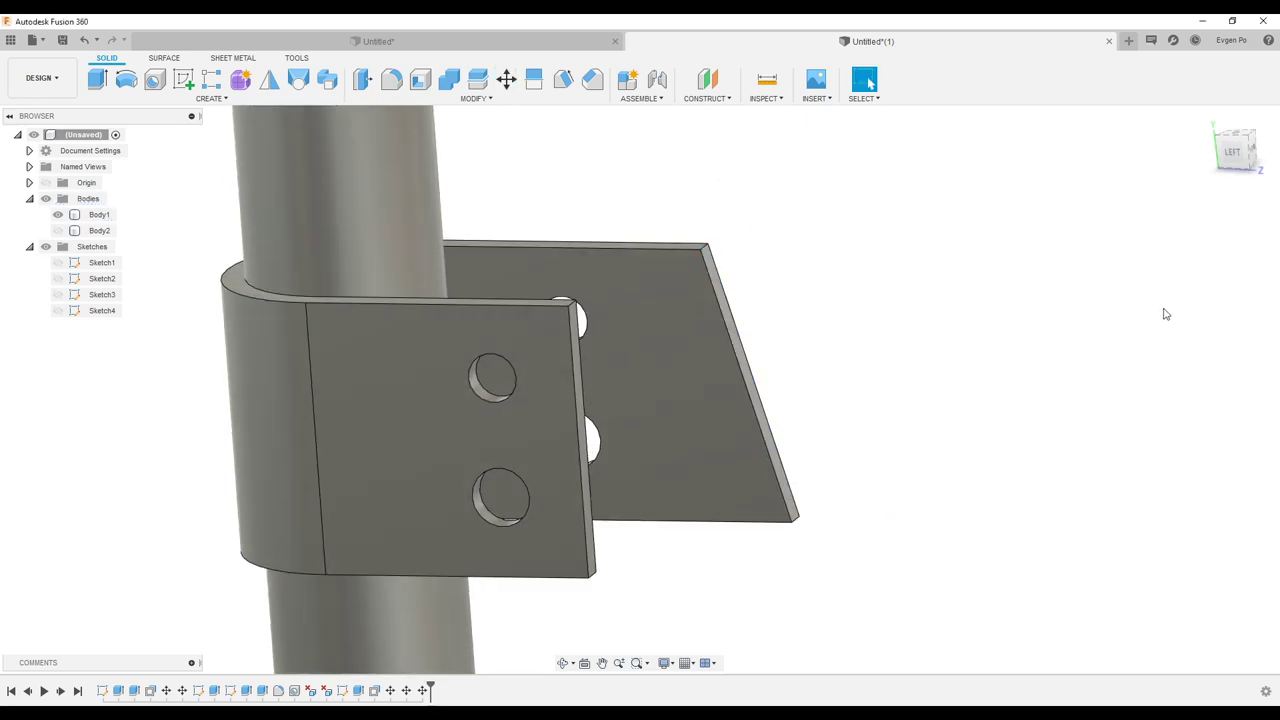
middle_click_drag(1165, 314, 600, 259, "shift")
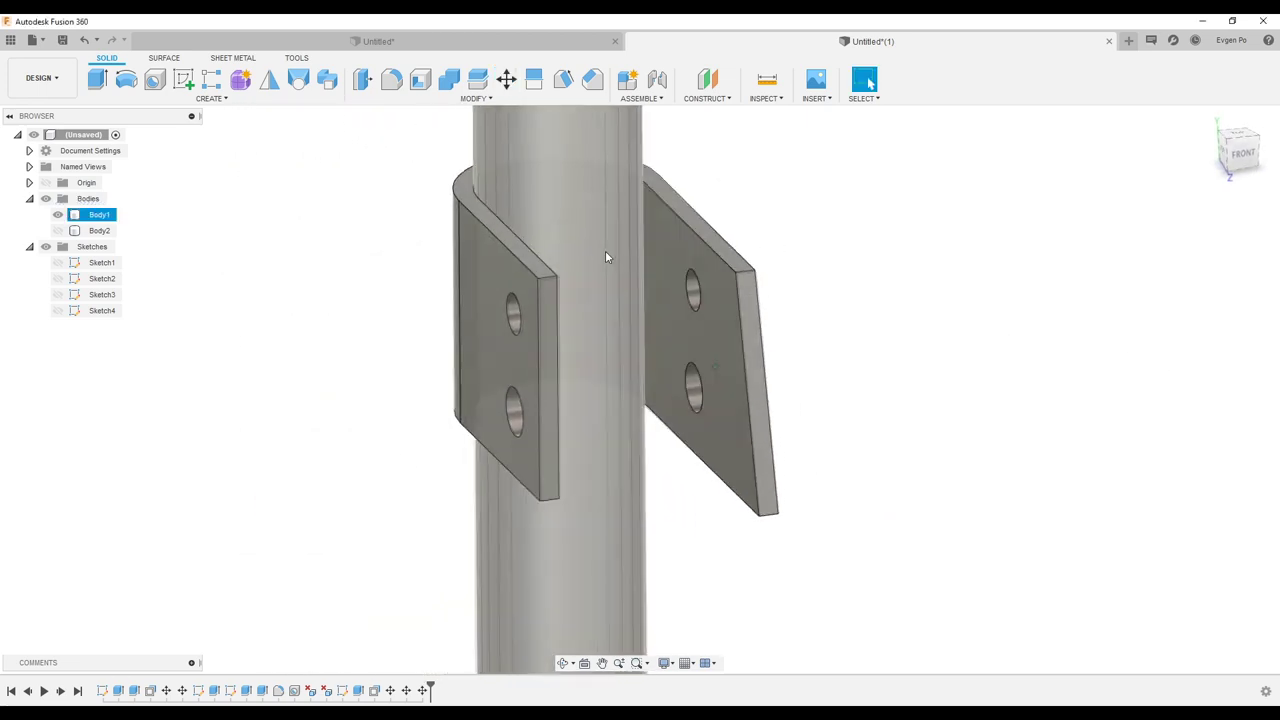
scroll(589, 244, "down", 2)
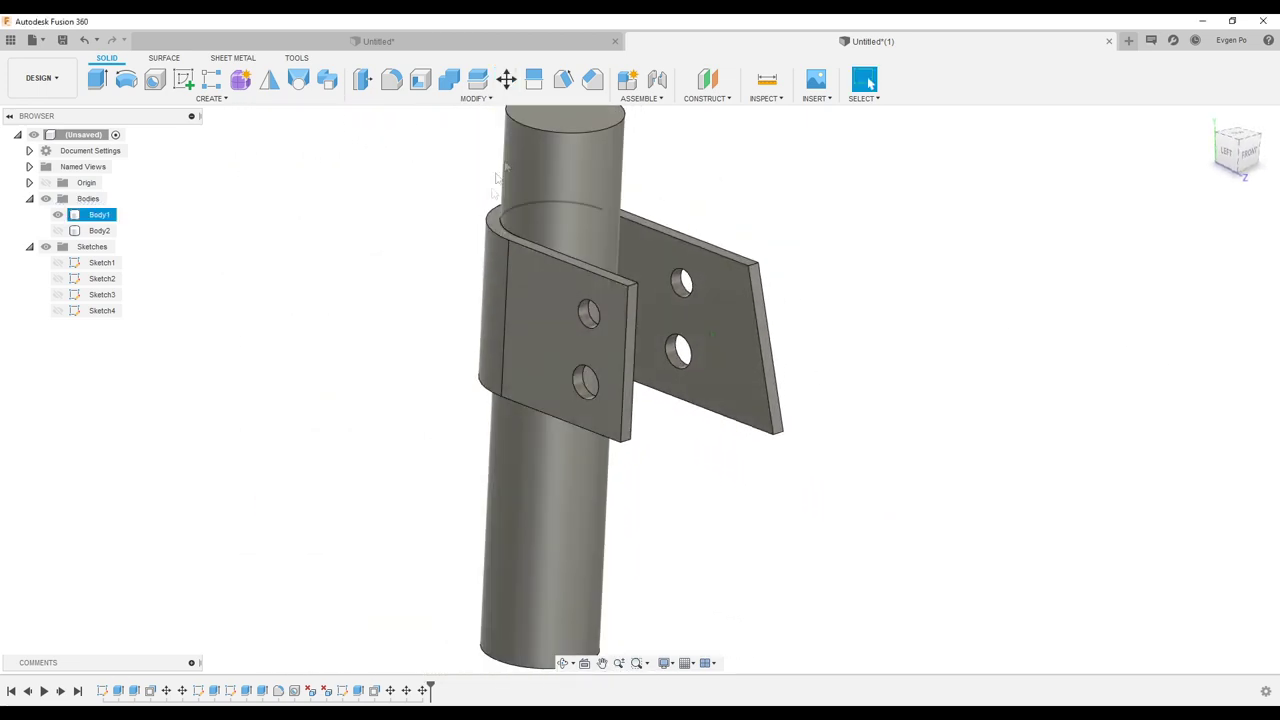
middle_click_drag(647, 293, 595, 278, "shift")
left_click(1232, 148)
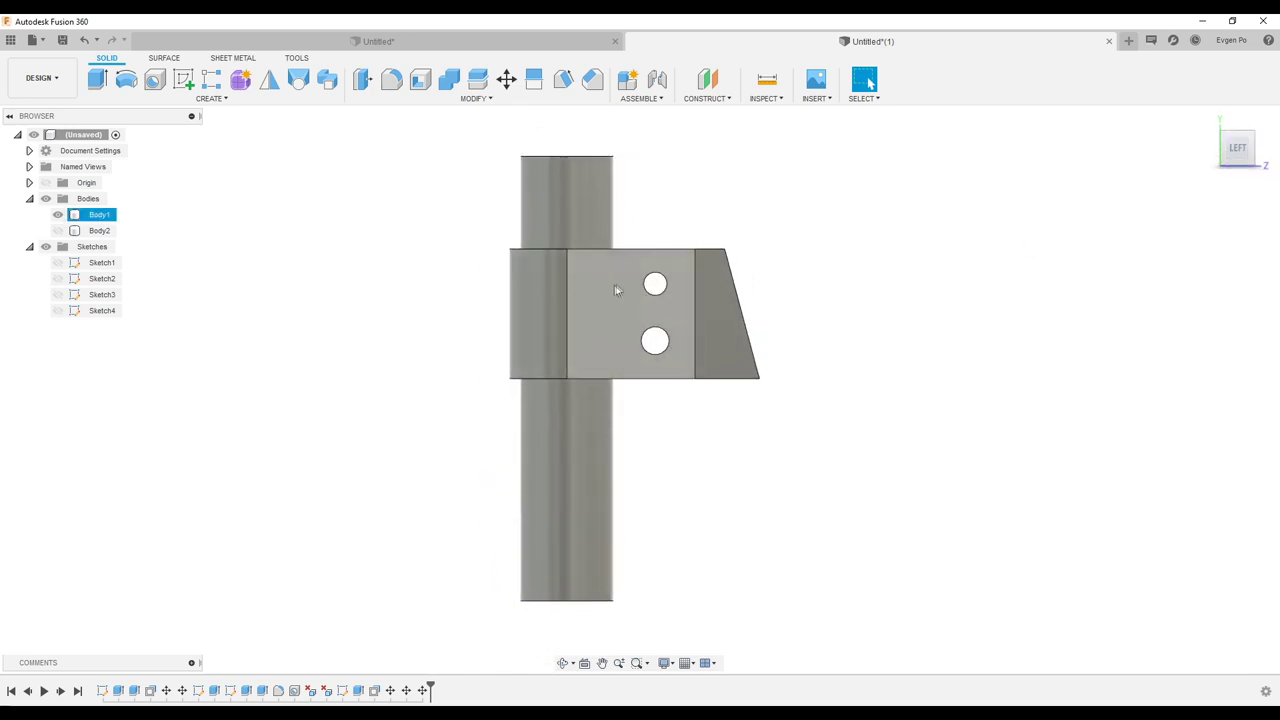
left_click(647, 531)
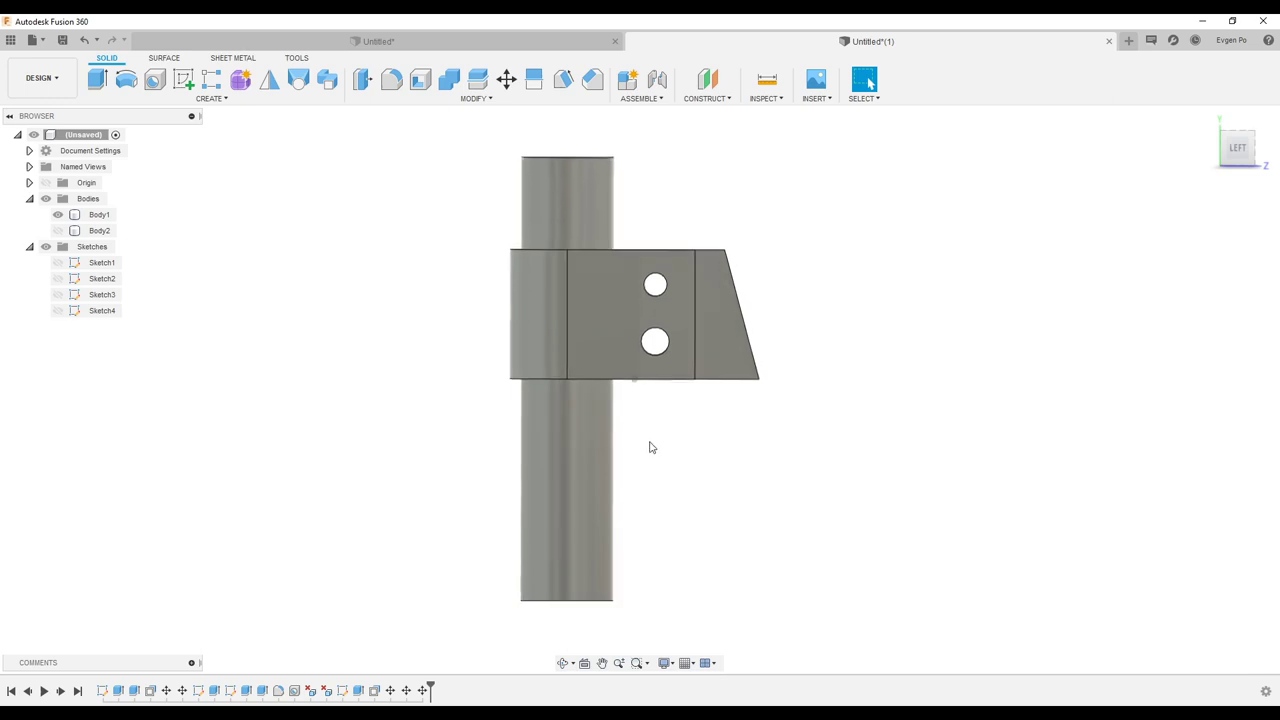
key("F5")
mouse_move(626, 344)
middle_mouse_down("shift")
mouse_move(538, 220)
mouse_move(539, 286)
middle_mouse_up("shift")
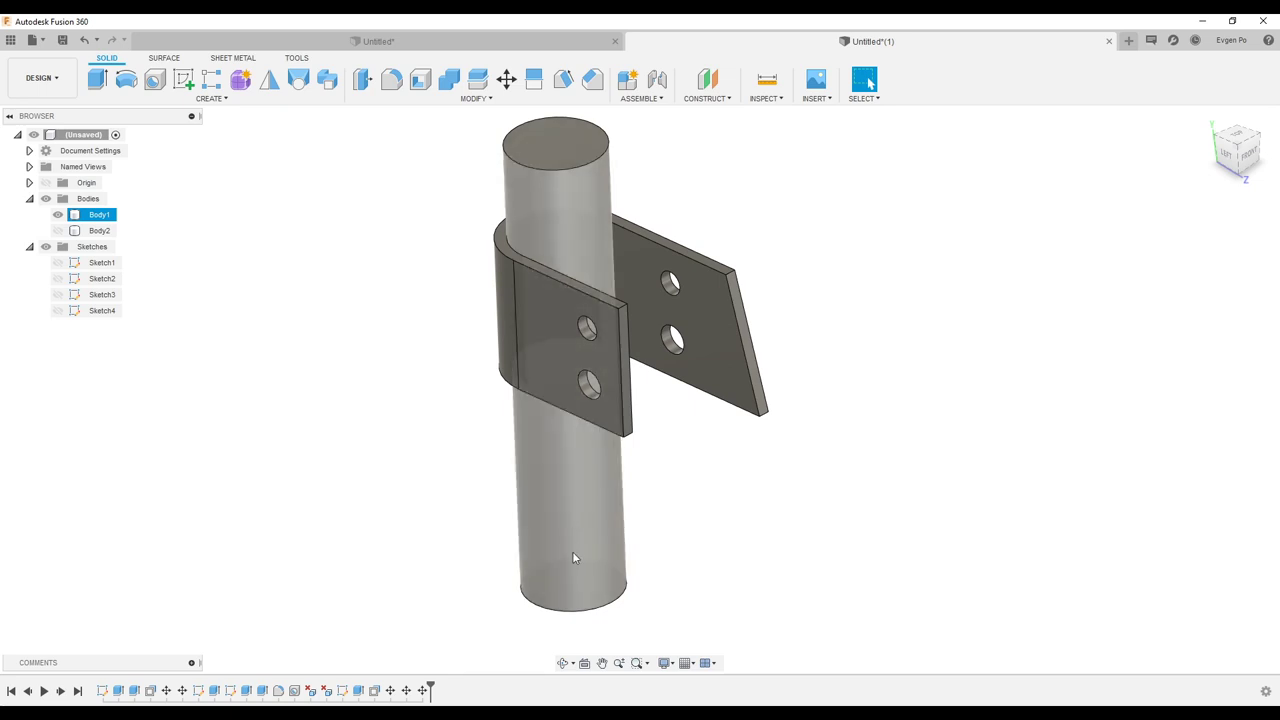
middle_click_drag(568, 440, 800, 391, "shift")
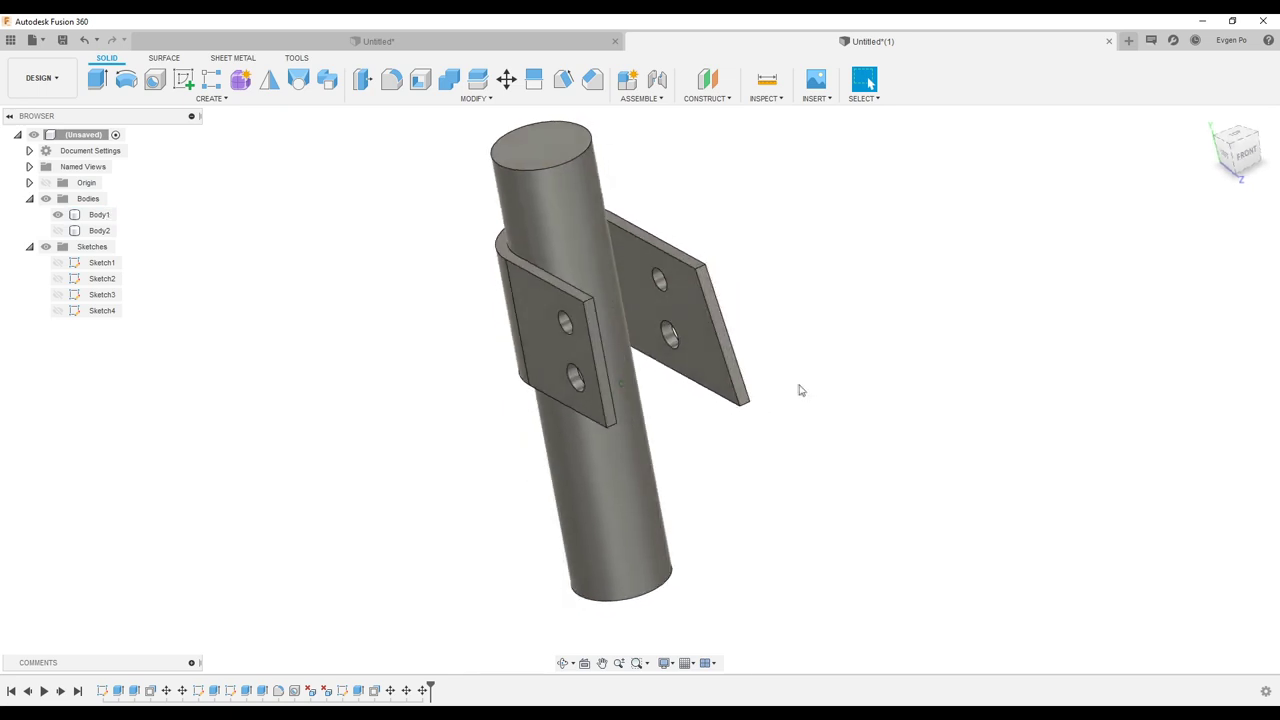
left_click(800, 391)
Step: Start Move/Copy and select the bracket's flap faces, curved band face and three hole faces
left_click(506, 80)
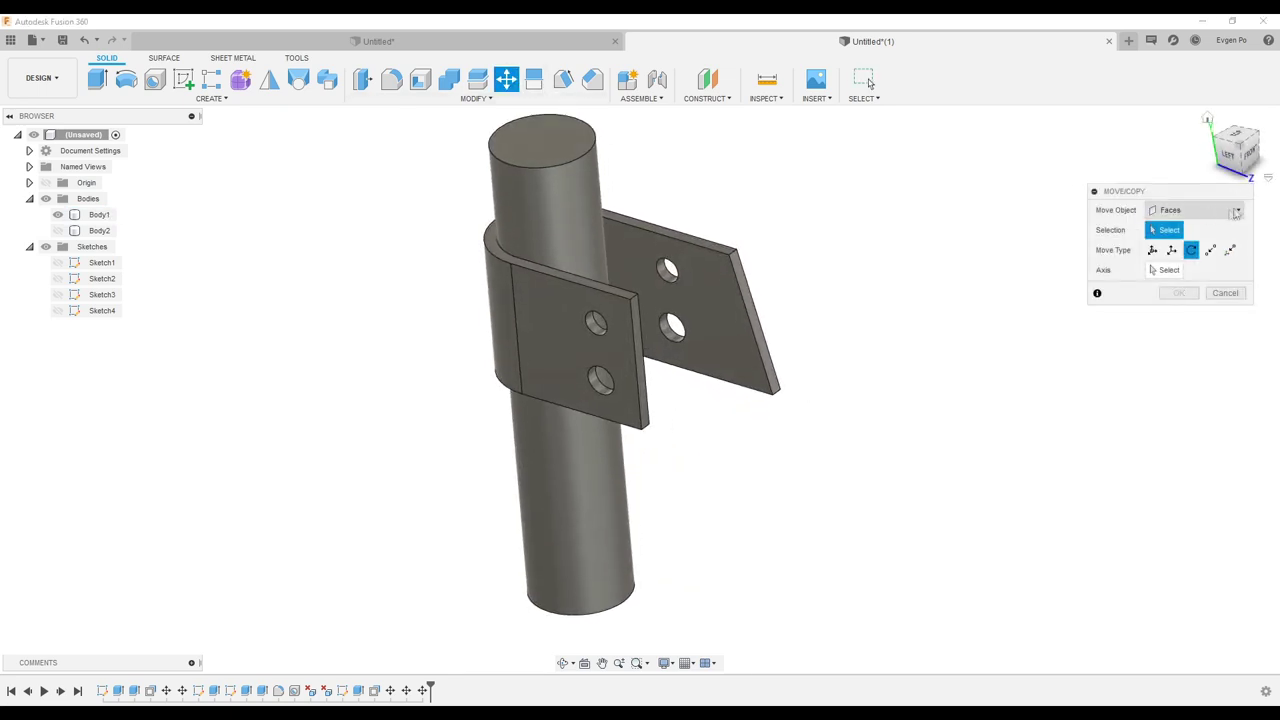
left_click(582, 295)
left_click(665, 300)
scroll(640, 298, "up", 5)
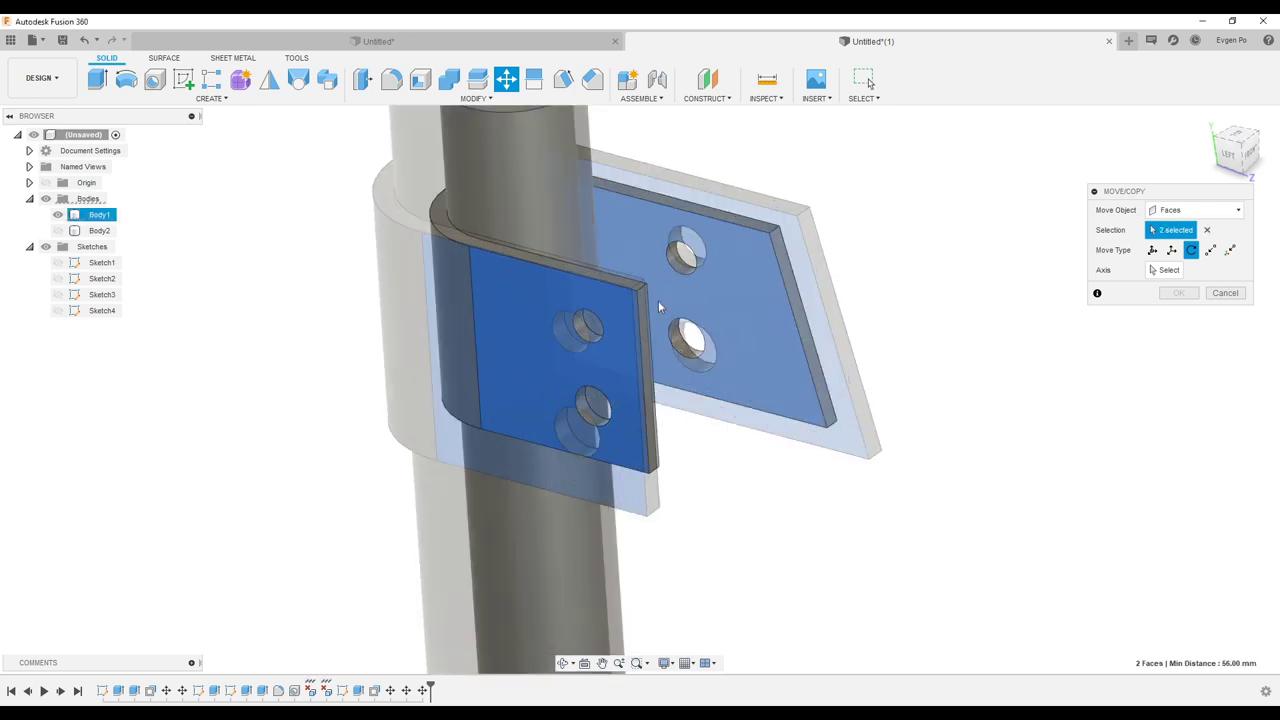
left_click(615, 278)
left_click(648, 320)
left_click(855, 241)
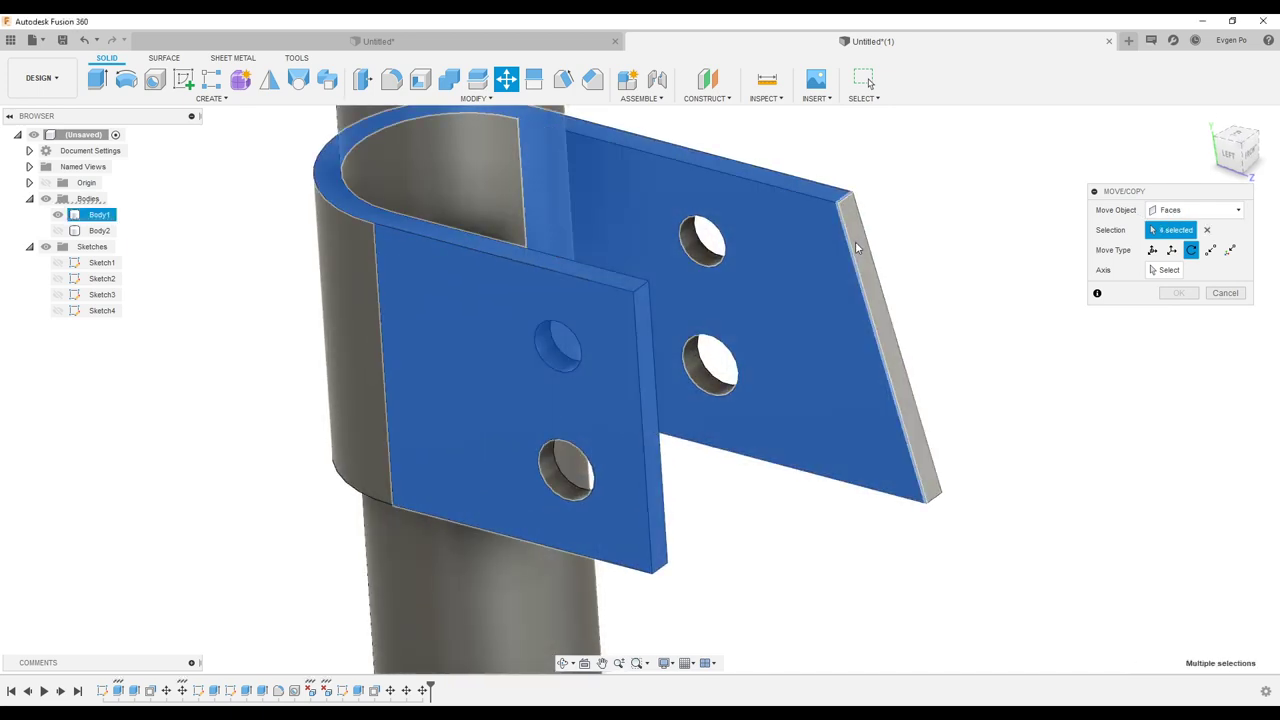
left_click(705, 260)
left_click(712, 385)
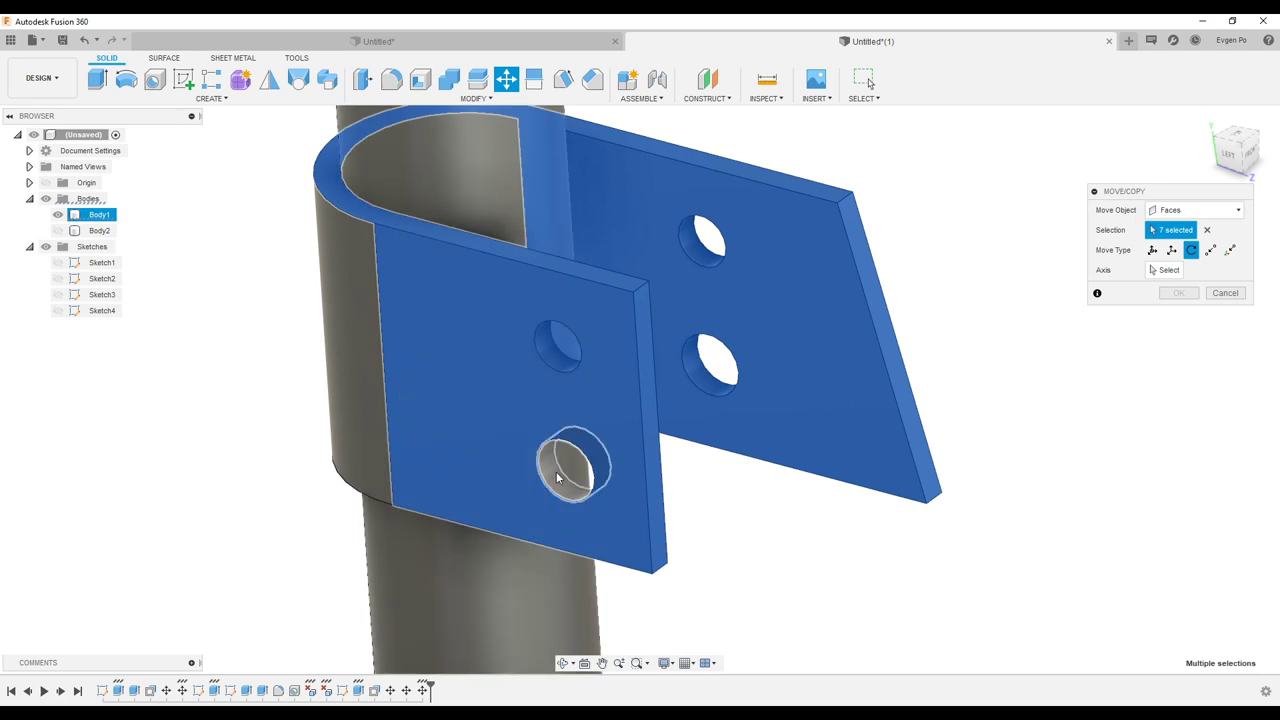
left_click(560, 480)
Step: Add the flap top faces and remaining bracket faces, completing all 13 faces
mouse_move(377, 398)
middle_mouse_down("shift")
mouse_move(518, 335)
mouse_move(654, 297)
mouse_move(664, 332)
mouse_move(685, 341)
middle_mouse_up("shift")
left_click(685, 341)
left_click(852, 380)
mouse_move(857, 383)
middle_mouse_down("shift")
mouse_move(820, 400)
mouse_move(850, 370)
mouse_move(820, 329)
mouse_move(896, 315)
middle_mouse_up("shift")
left_click(820, 400)
left_click(820, 329)
key("F6")
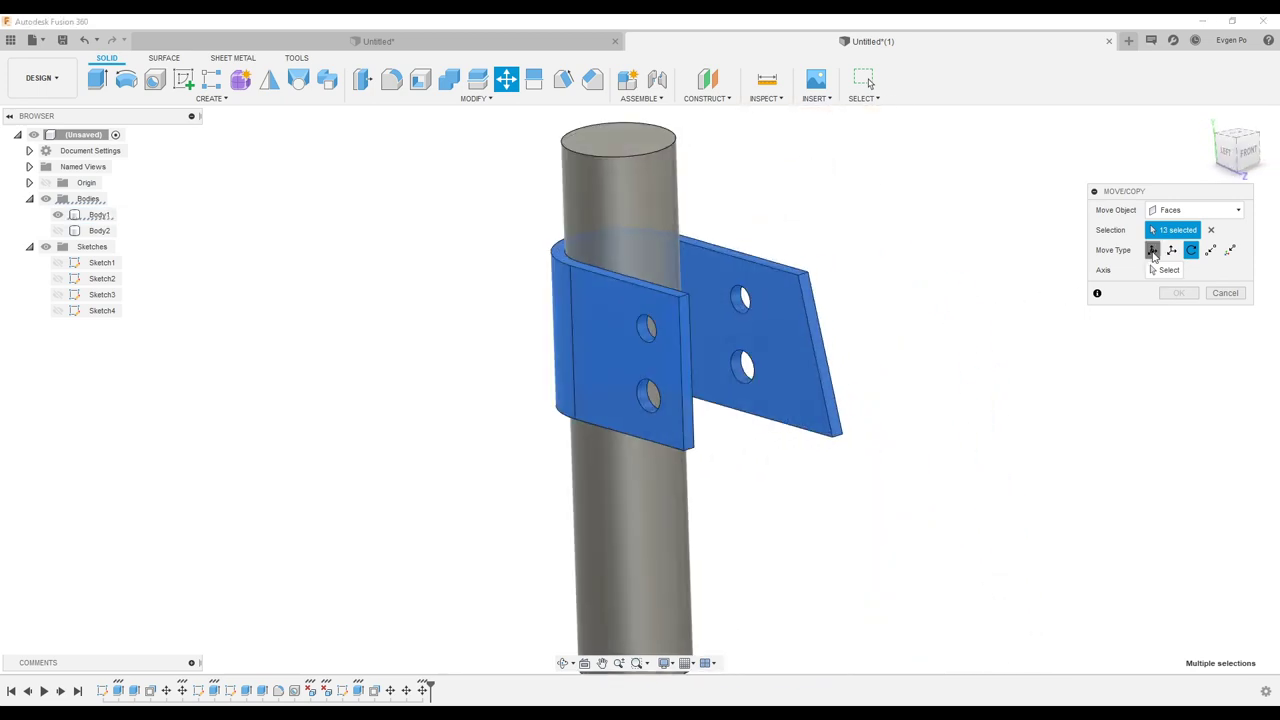
Step: Switch to Free Move and slide the bracket faces 80 mm down the tube
left_click(1153, 250)
middle_click_drag(1034, 309, 636, 250, "shift")
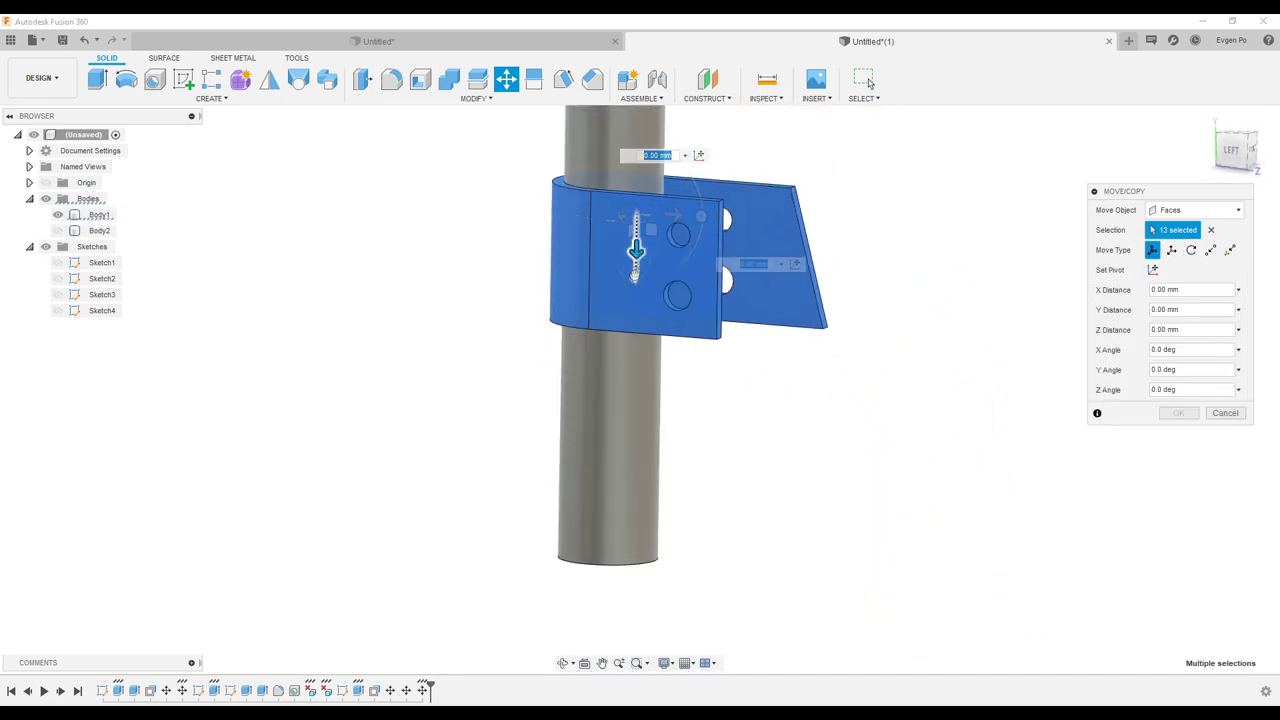
left_click_drag(636, 250, 605, 410)
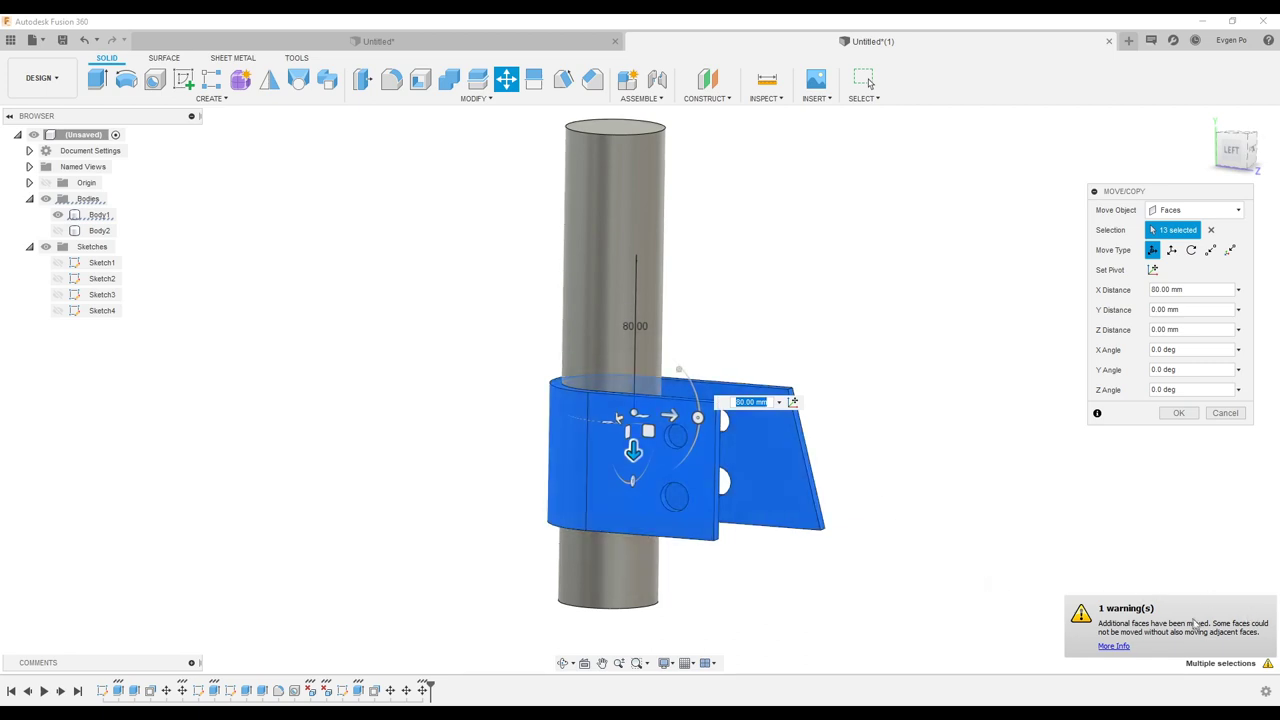
left_click(1178, 413)
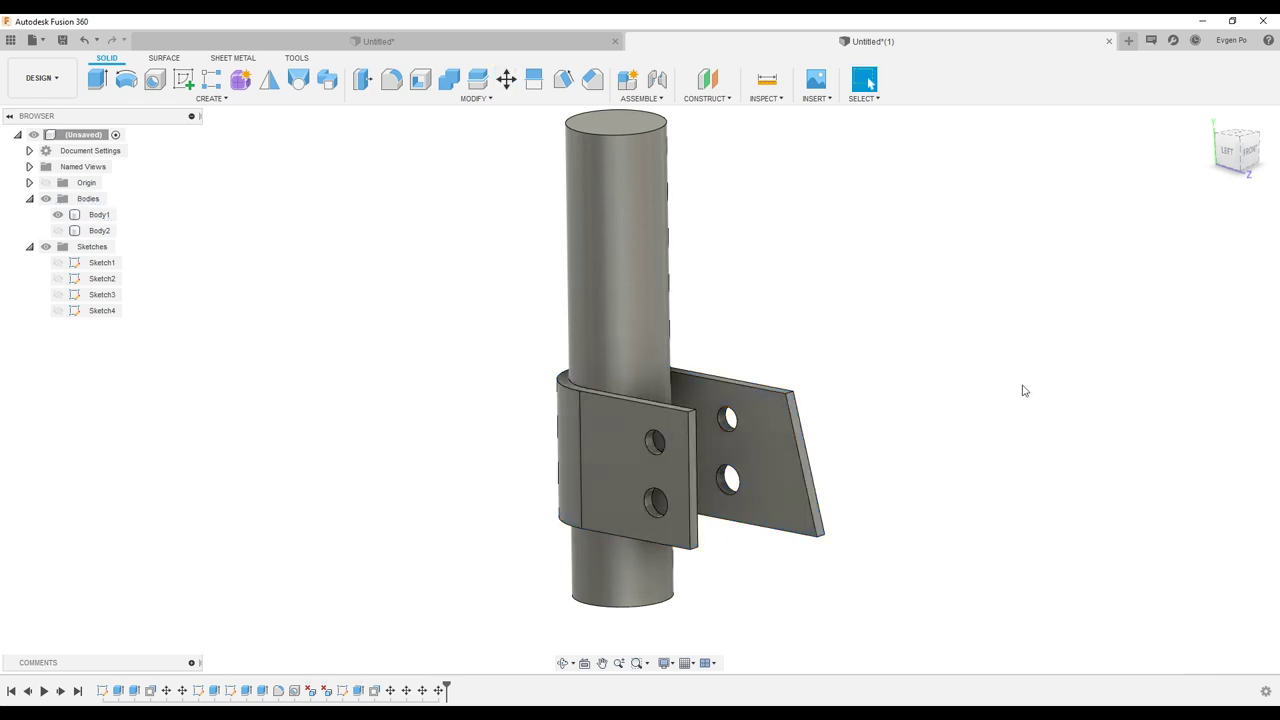
Step: Toggle Body1's visibility off and on, then show Body2, the square tube with its lug
middle_click_drag(1022, 390, 729, 439, "shift")
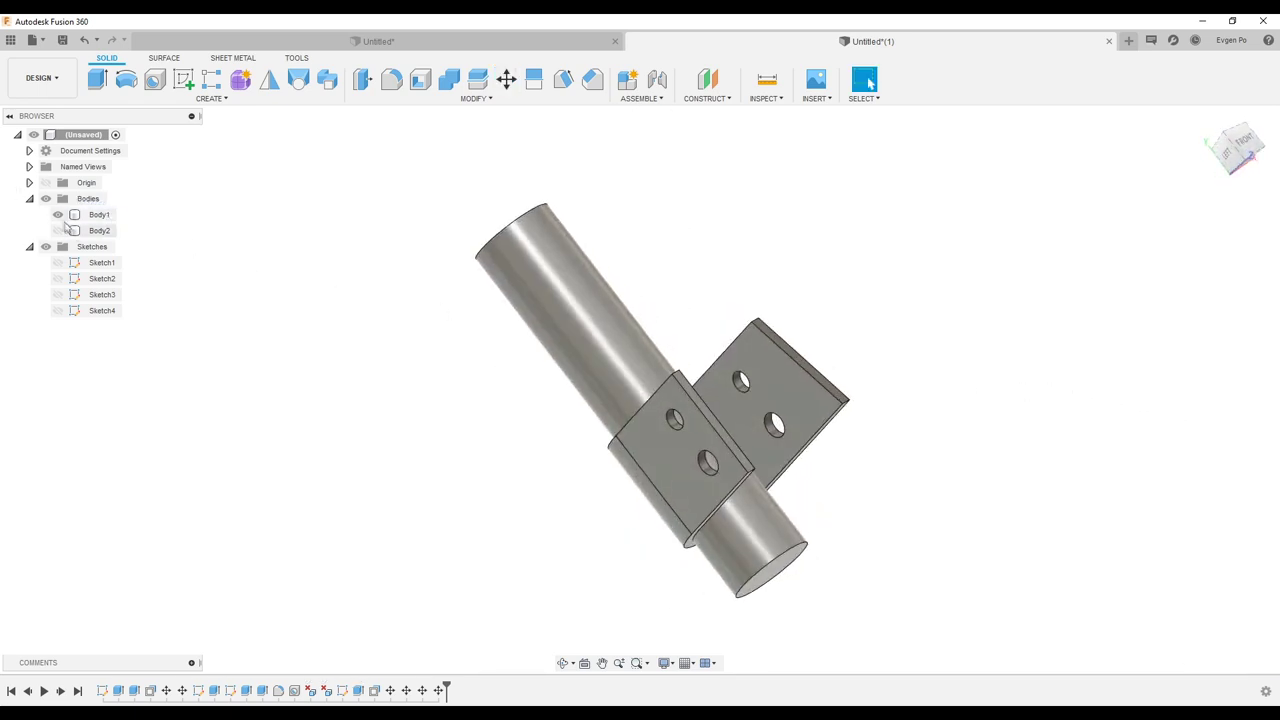
left_click(57, 215)
left_click(57, 215)
left_click(99, 214)
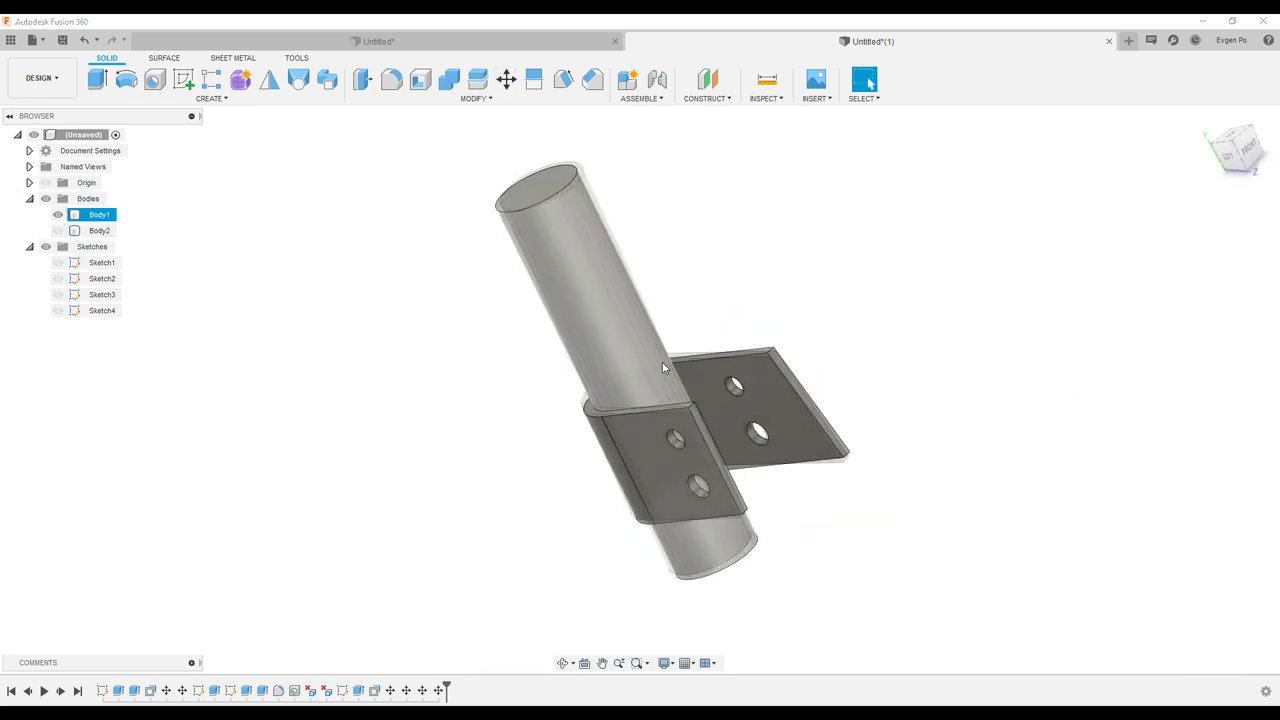
middle_click_drag(760, 420, 688, 385, "shift")
mouse_move(591, 348)
middle_mouse_down("shift")
mouse_move(657, 433)
mouse_move(662, 400)
mouse_move(745, 402)
middle_mouse_up("shift")
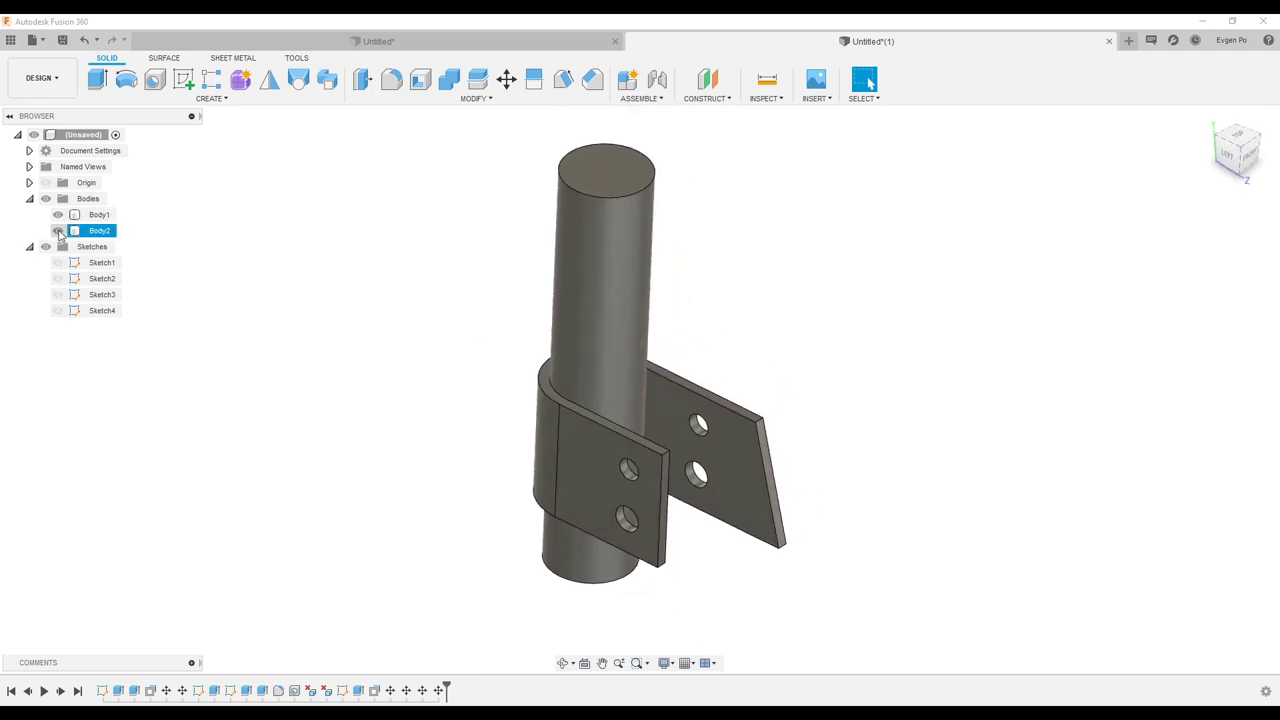
left_click(57, 231)
middle_click_drag(389, 289, 670, 285, "shift")
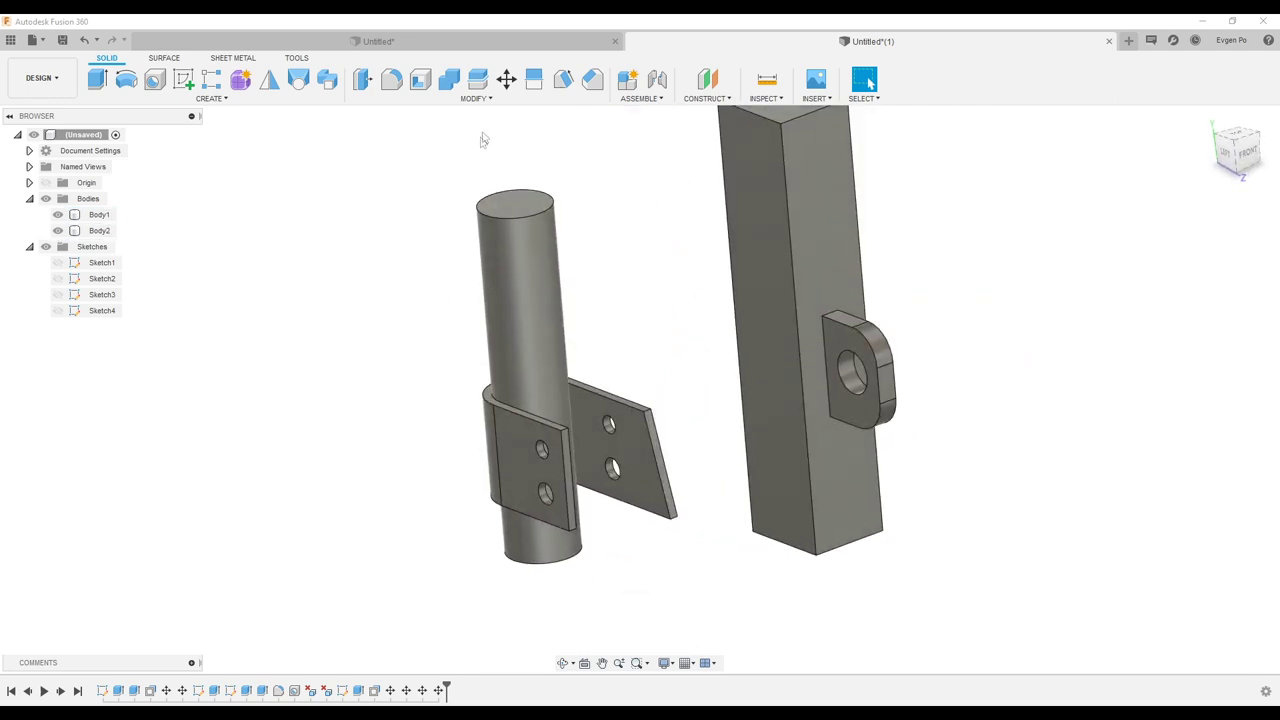
left_click(513, 83)
Step: Select the lug's top face and hole face on the square tube
scroll(900, 334, "up", 4)
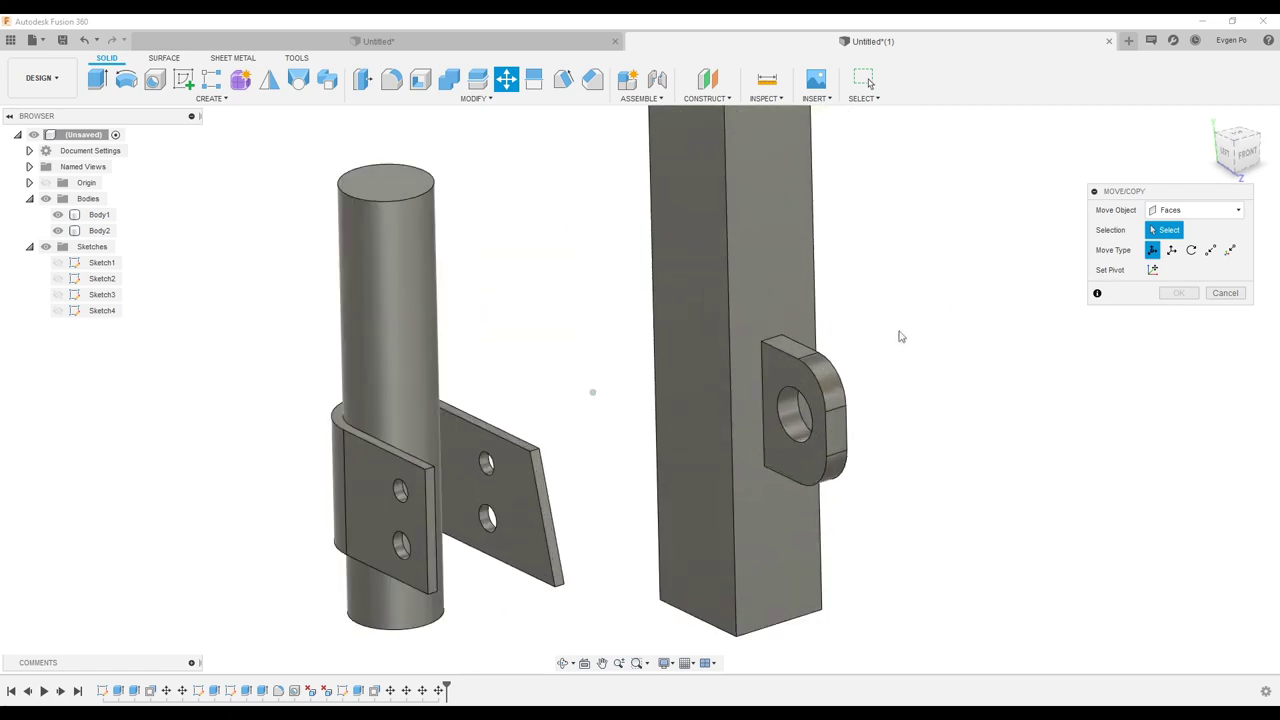
left_click(748, 368)
left_click(762, 362)
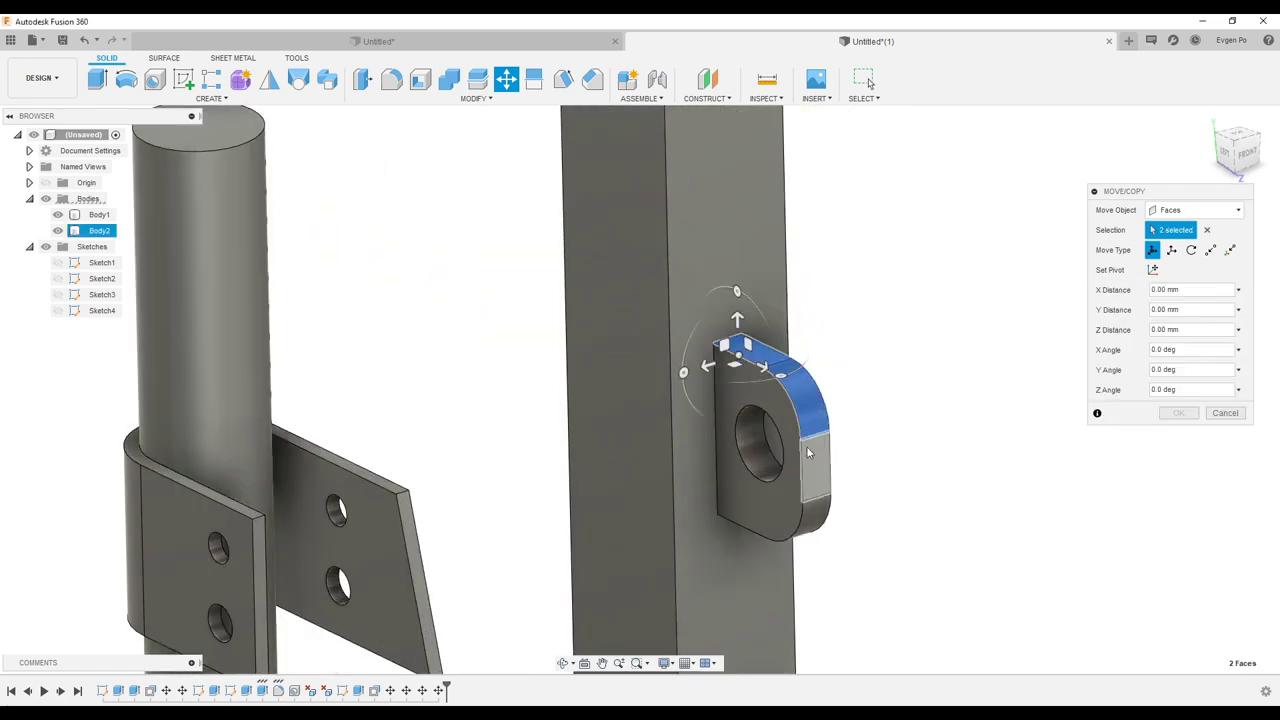
left_click(766, 467)
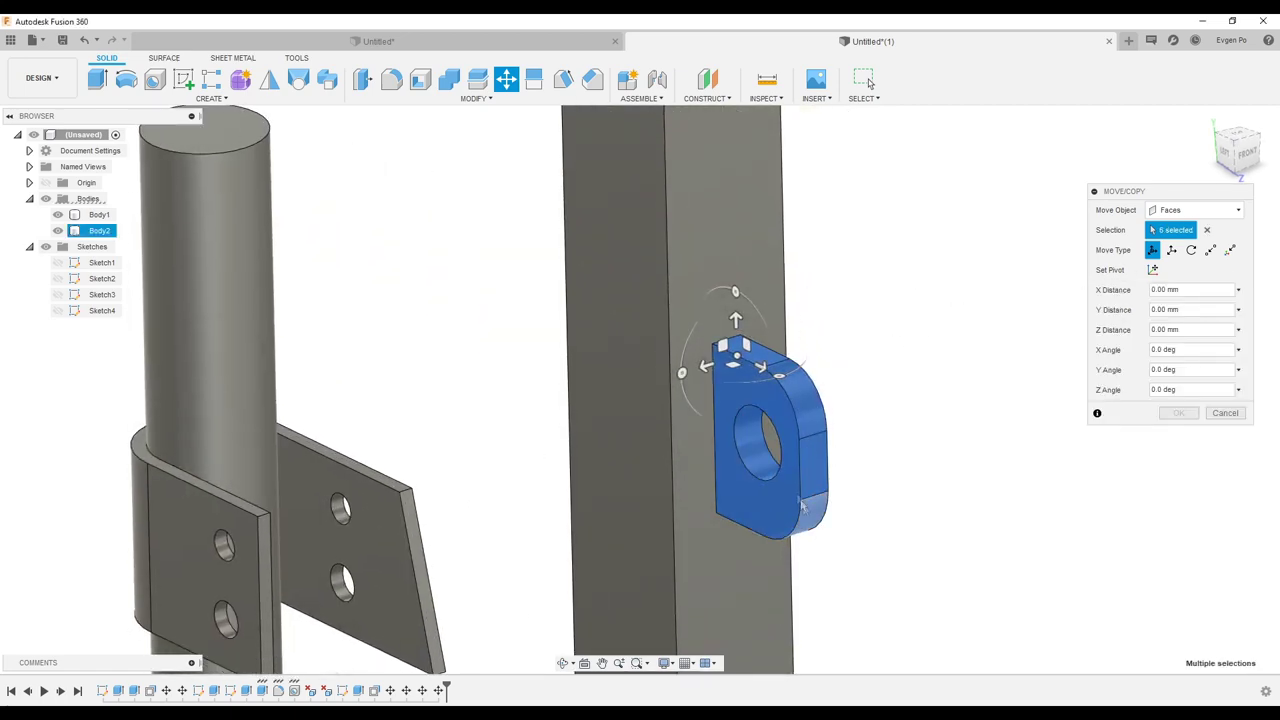
mouse_move(766, 467)
middle_mouse_down("shift")
mouse_move(733, 395)
mouse_move(785, 473)
mouse_move(783, 503)
middle_mouse_up("shift")
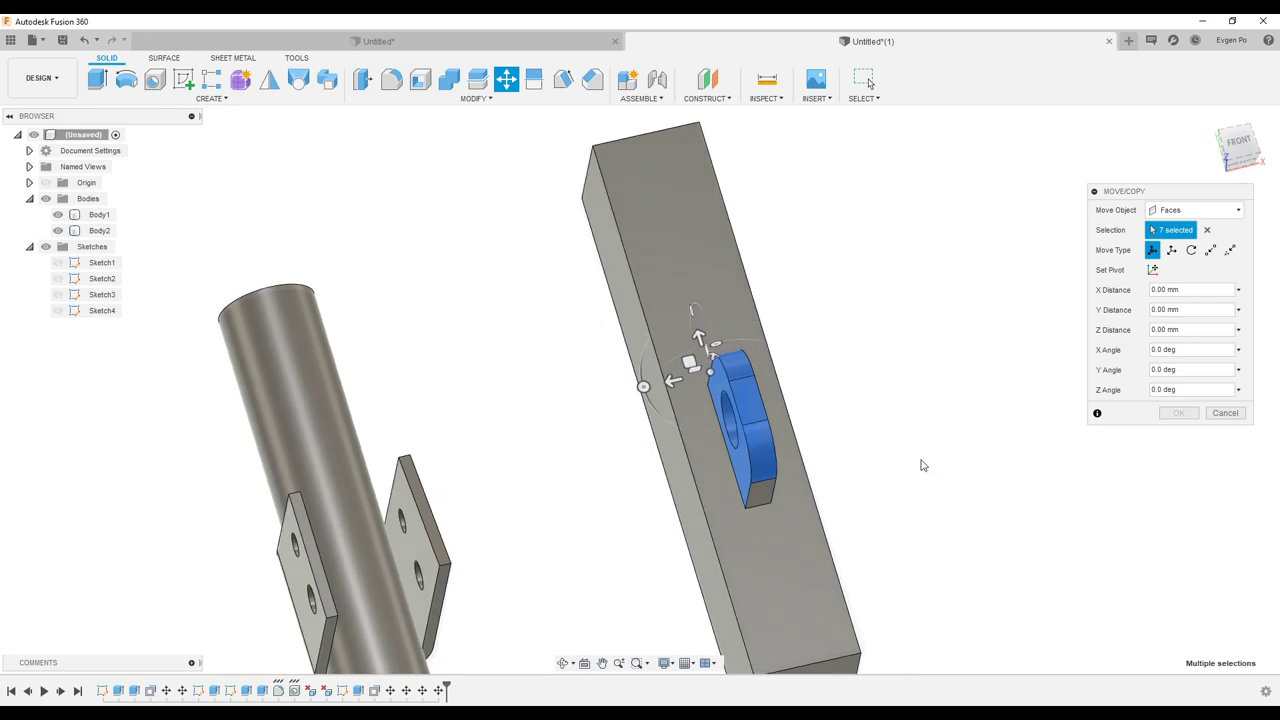
middle_click_drag(922, 465, 880, 500, "shift")
Step: Raise the selected lug faces 90 mm along Z and apply the move
left_click_drag(725, 362, 722, 198)
middle_click_drag(722, 198, 675, 333, "shift")
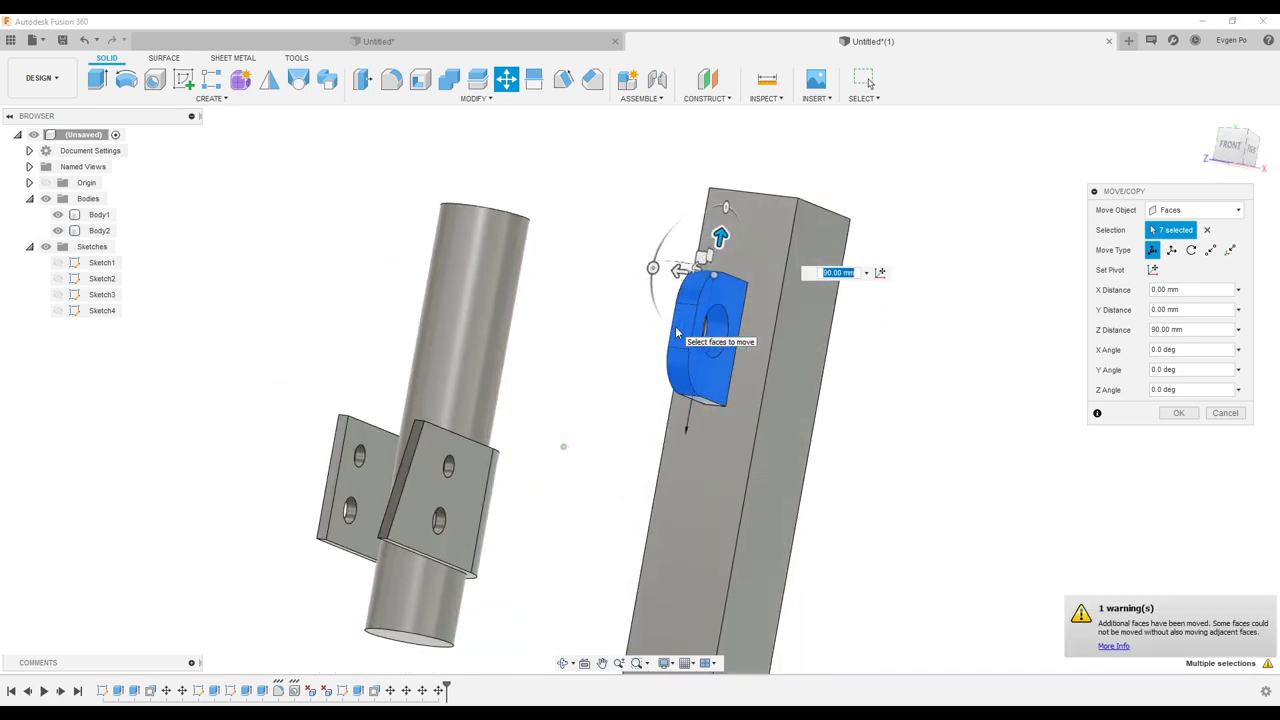
scroll(719, 379, "up", 5)
mouse_move(718, 401)
middle_mouse_down("shift")
mouse_move(567, 388)
mouse_move(575, 472)
middle_mouse_up("shift")
mouse_move(591, 413)
middle_mouse_down("shift")
mouse_move(643, 443)
mouse_move(760, 380)
middle_mouse_up("shift")
left_click(1178, 413)
mouse_move(1173, 425)
middle_mouse_down("shift")
mouse_move(897, 309)
mouse_move(574, 277)
mouse_move(368, 133)
middle_mouse_up("shift")
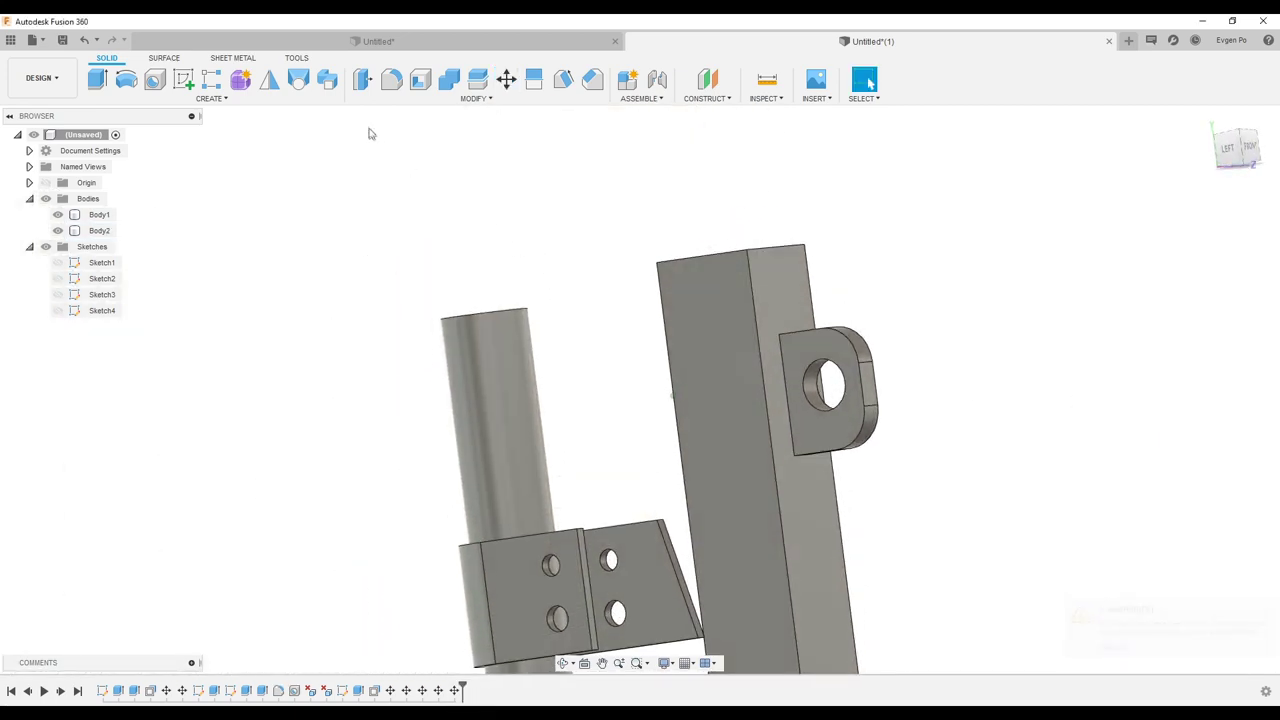
left_click(506, 79)
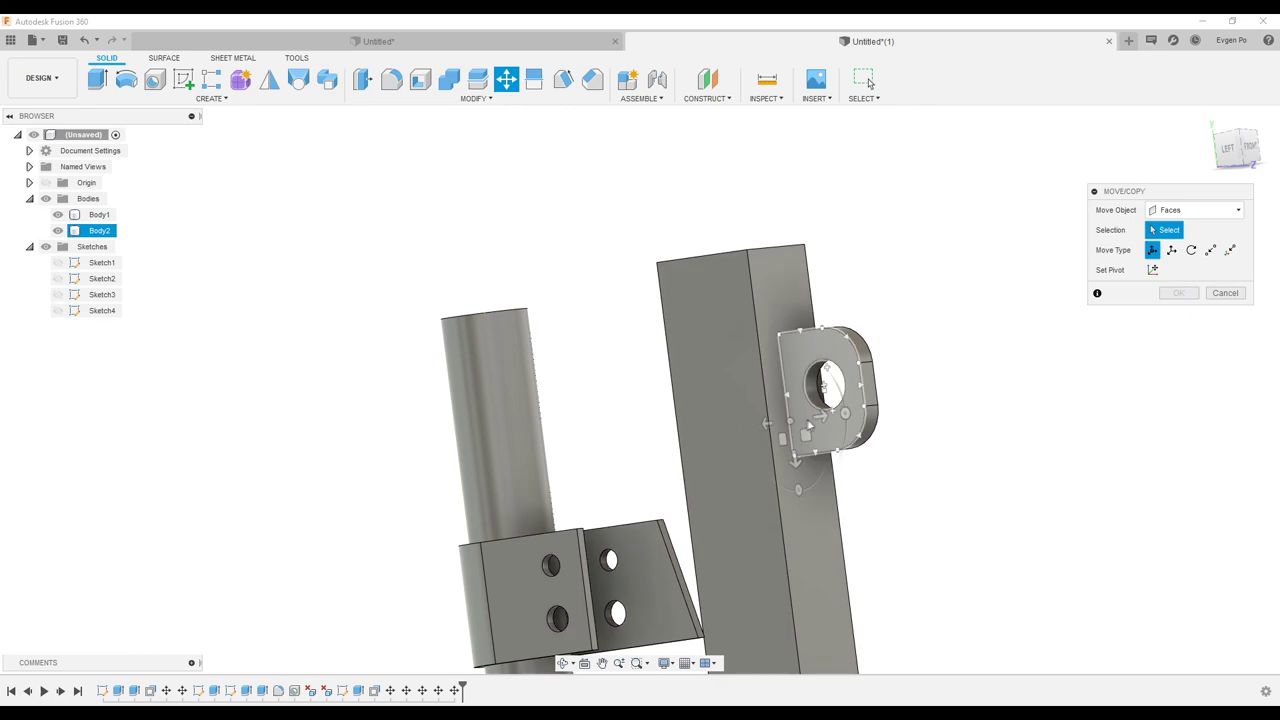
left_click(811, 418)
mouse_move(811, 418)
middle_mouse_down("shift")
mouse_move(705, 384)
mouse_move(686, 403)
mouse_move(716, 375)
mouse_move(696, 380)
middle_mouse_up("shift")
left_click(686, 403)
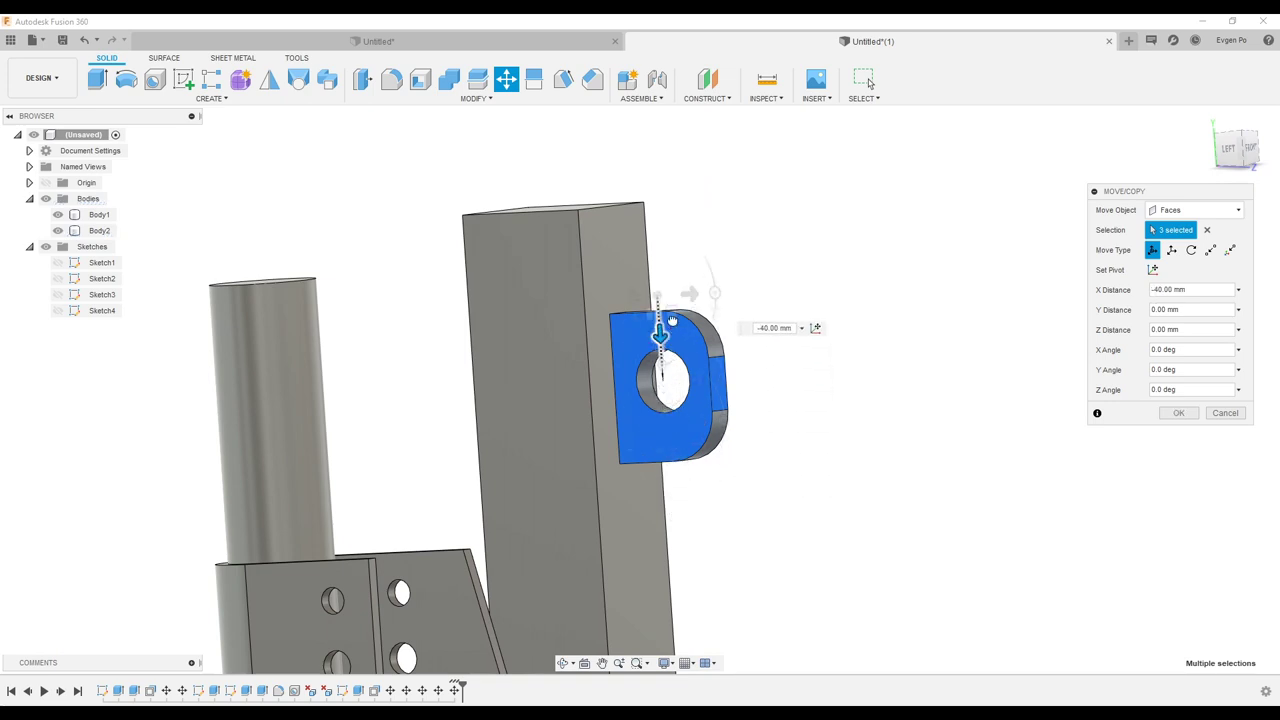
mouse_move(670, 430)
middle_mouse_down("shift")
mouse_move(748, 357)
mouse_move(711, 343)
middle_mouse_up("shift")
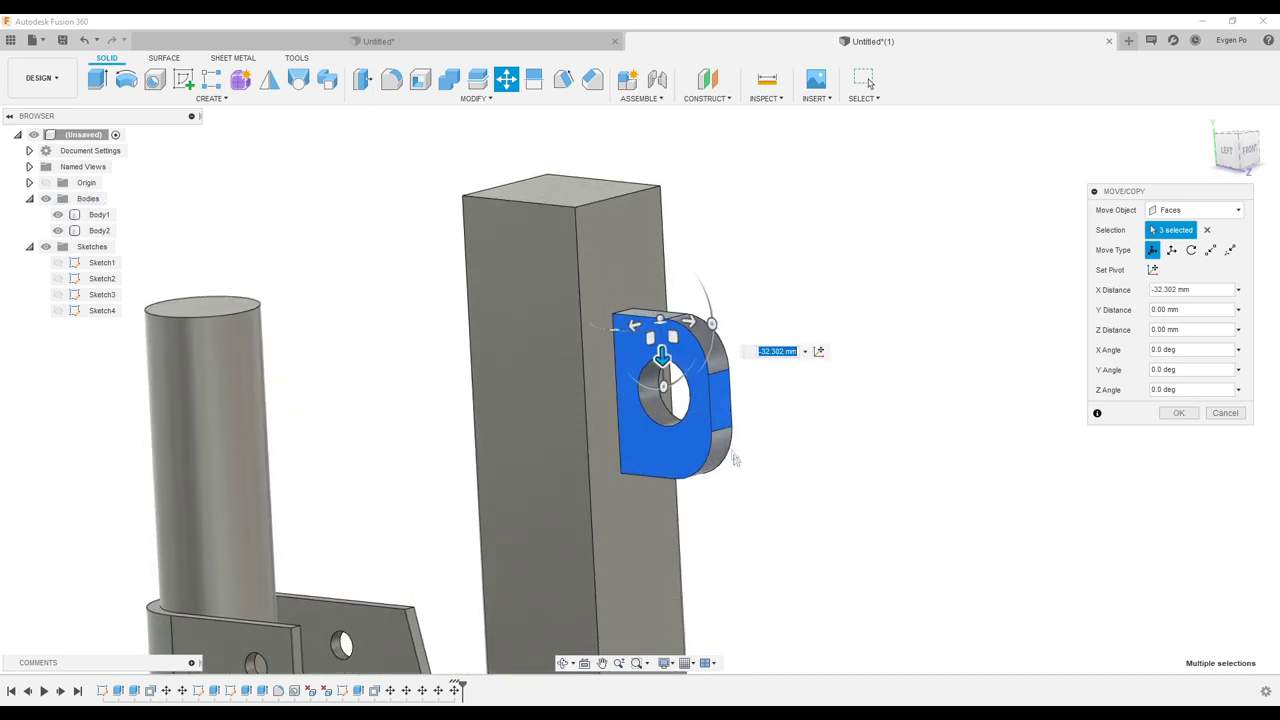
middle_click_drag(734, 459, 716, 456, "shift")
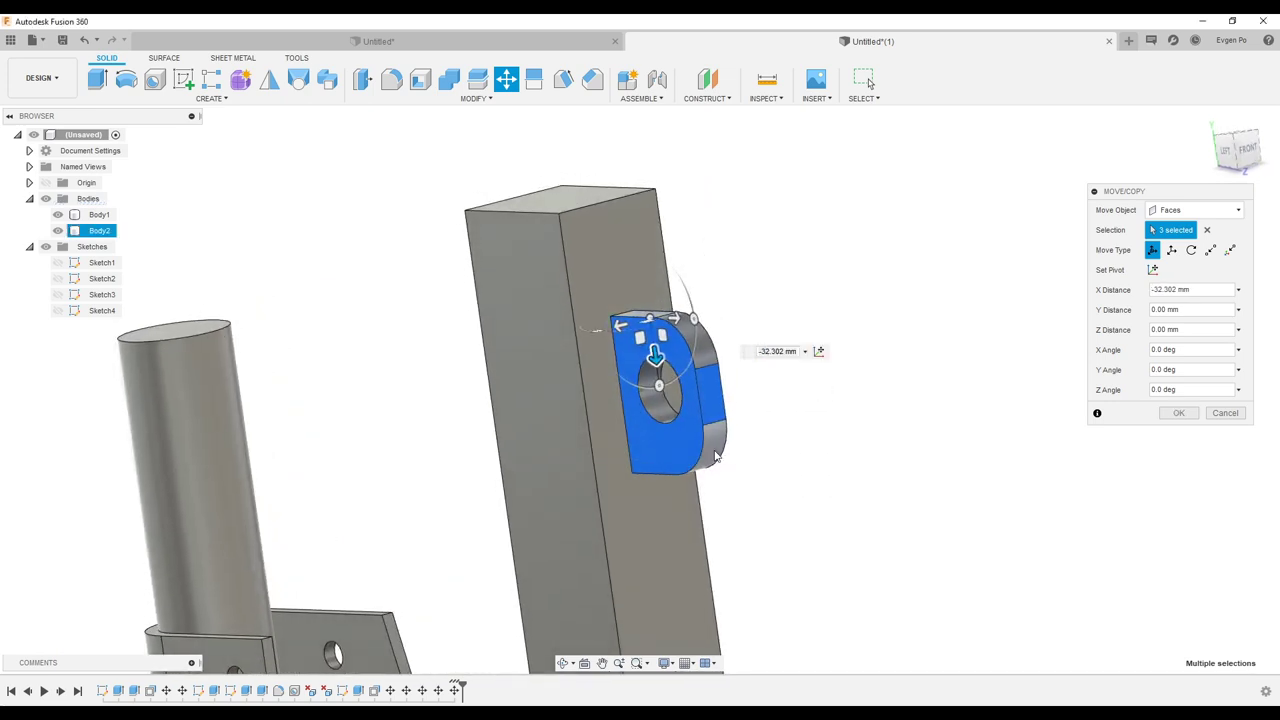
left_click(1226, 416)
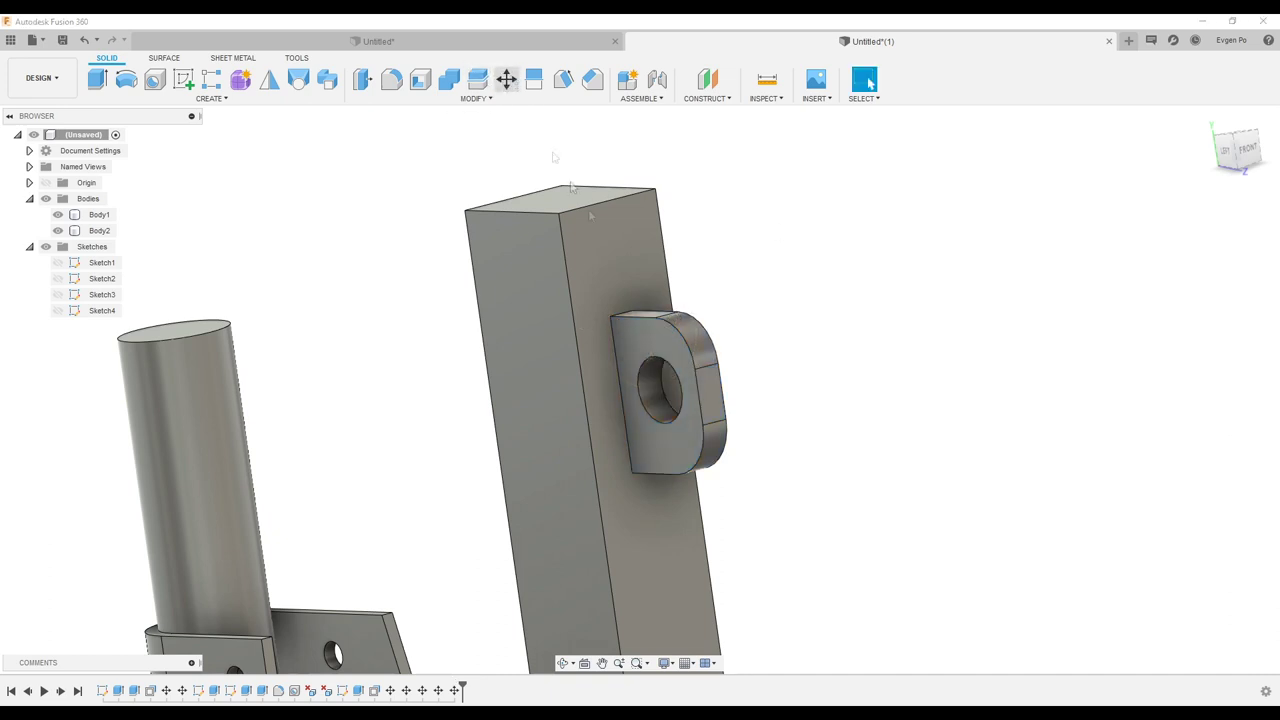
key("m")
left_click(690, 340)
Step: Add the remaining rounded-end faces of the lug to the selection
left_click(712, 400)
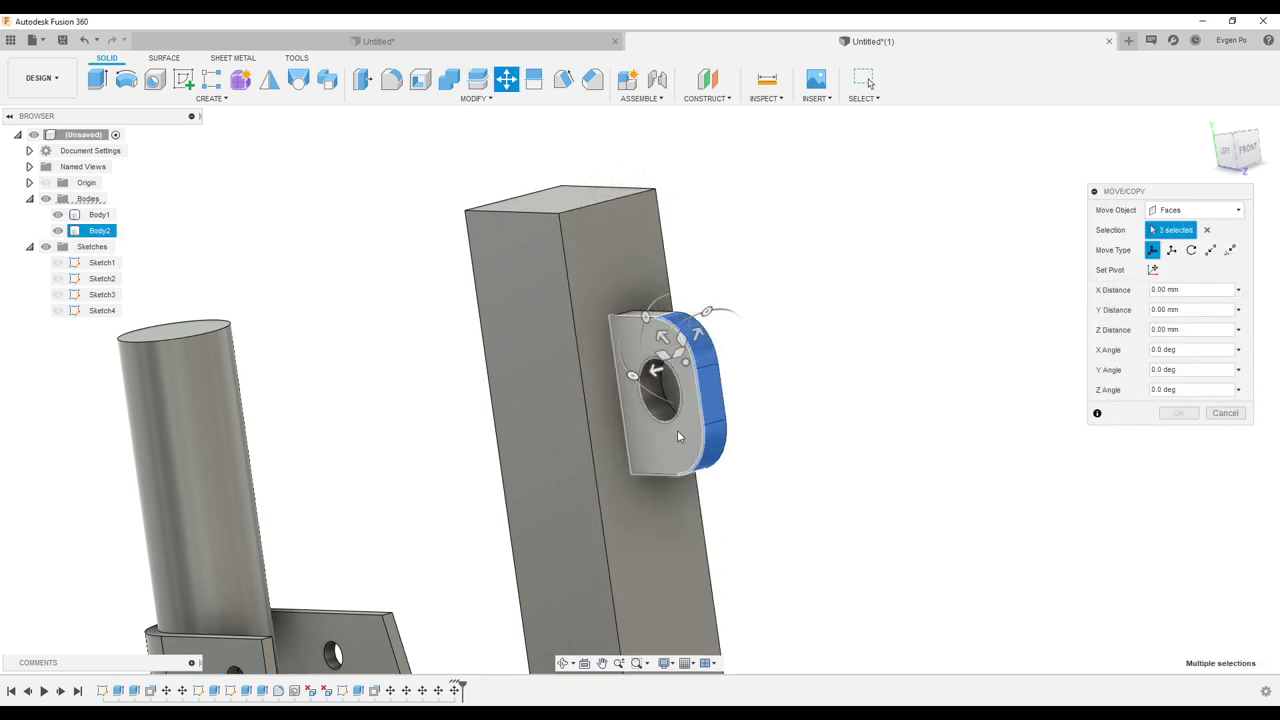
left_click(677, 436)
middle_click_drag(683, 401, 626, 344, "shift")
left_click(621, 415)
middle_click_drag(621, 415, 715, 365, "shift")
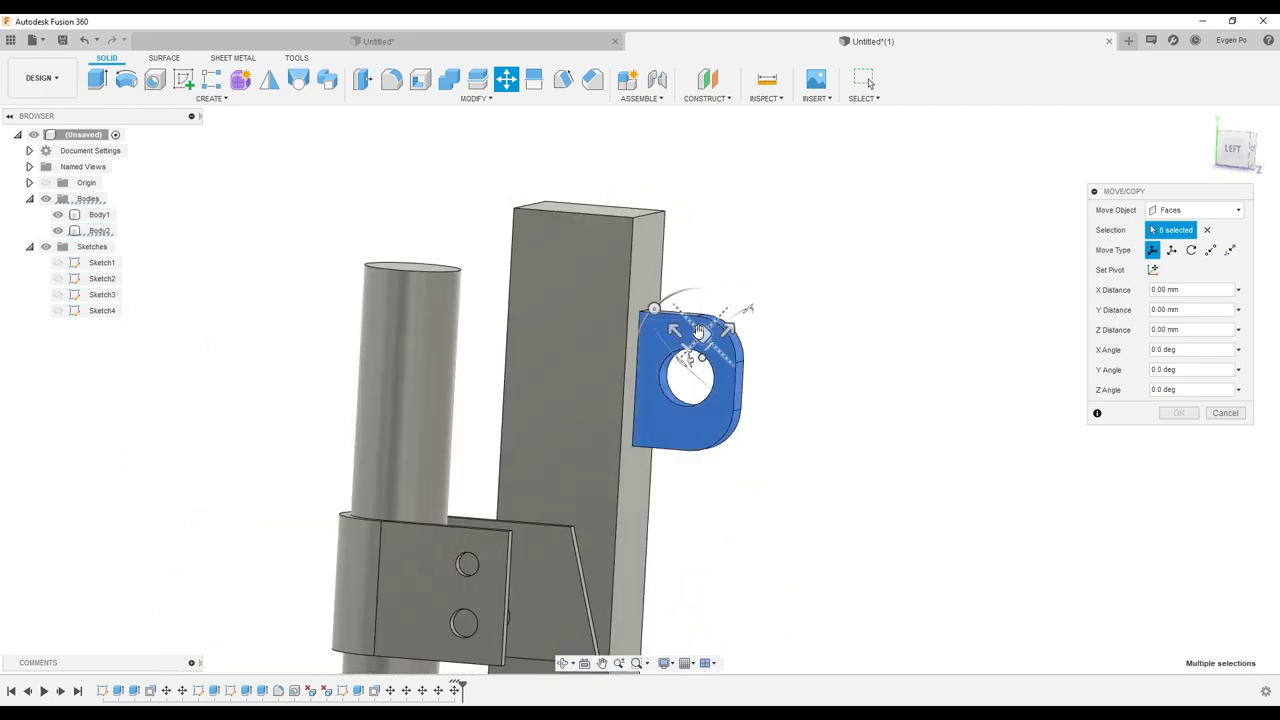
Step: Shift the selected lug faces along the arm direction
left_click_drag(699, 331, 690, 395)
mouse_move(700, 395)
middle_mouse_down("shift")
mouse_move(698, 415)
mouse_move(615, 290)
middle_mouse_up("shift")
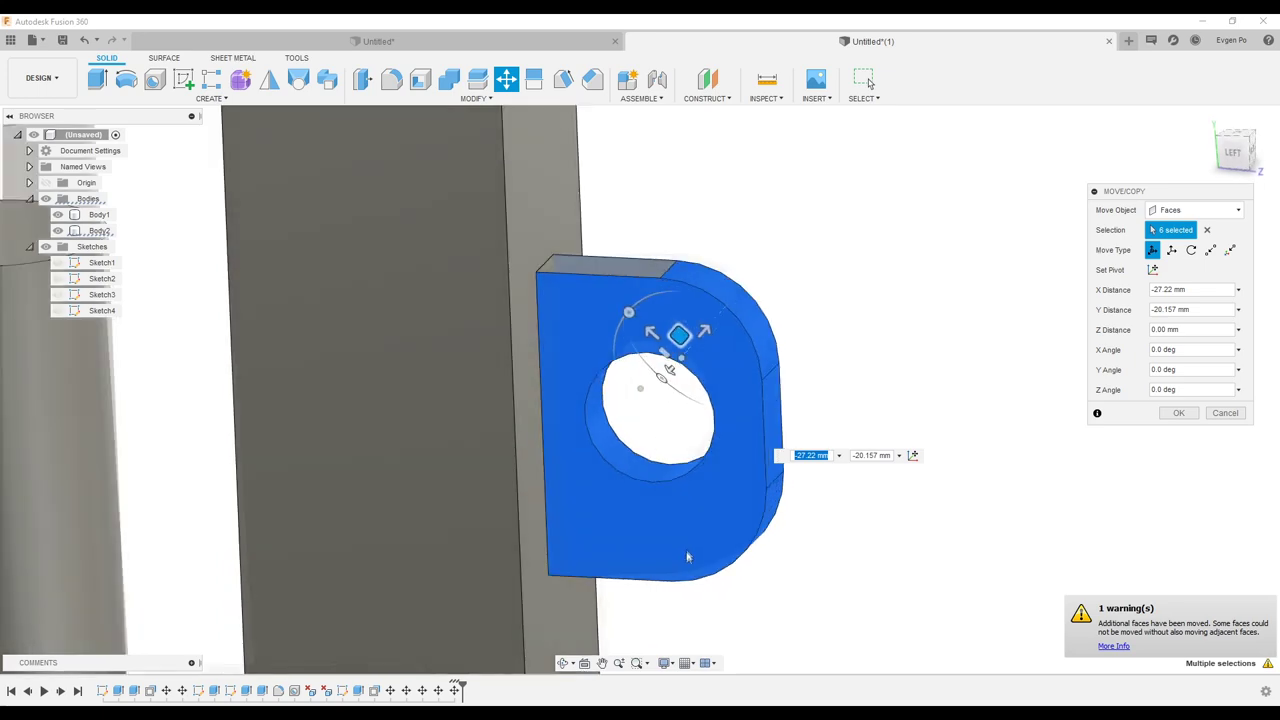
middle_click_drag(686, 551, 648, 522, "shift")
middle_click_drag(634, 430, 575, 415, "shift")
left_click_drag(677, 397, 900, 386)
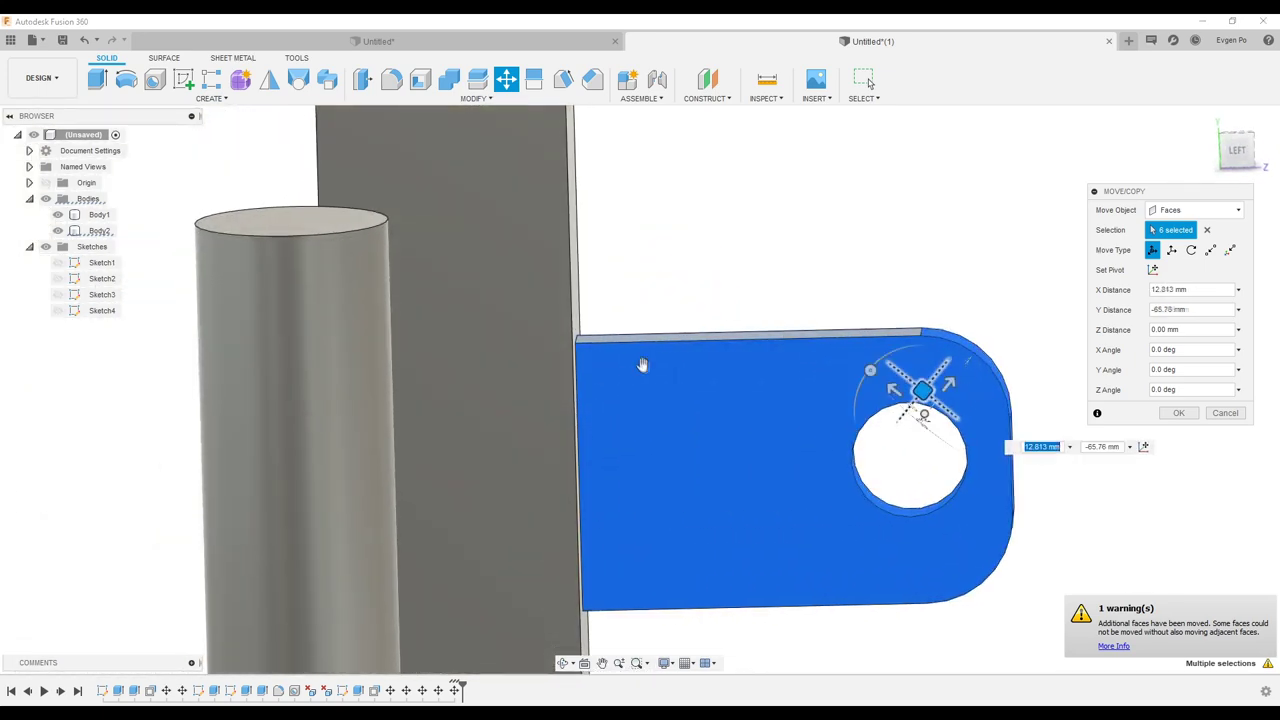
scroll(603, 350, "down", 5)
left_click_drag(700, 351, 672, 352)
mouse_move(730, 370)
middle_mouse_down("shift")
mouse_move(520, 355)
mouse_move(585, 400)
middle_mouse_up("shift")
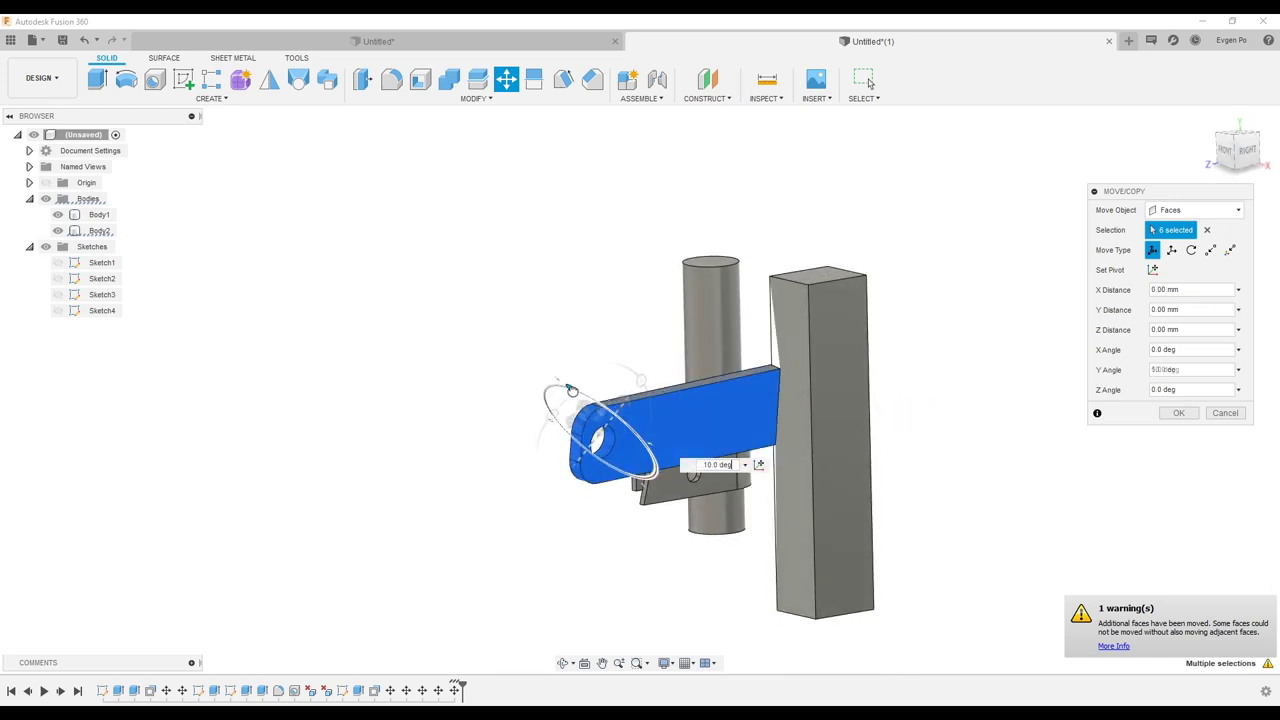
Step: Swing the selected lug faces to 65 degrees, then back to 30 degrees
left_click_drag(632, 418, 667, 411)
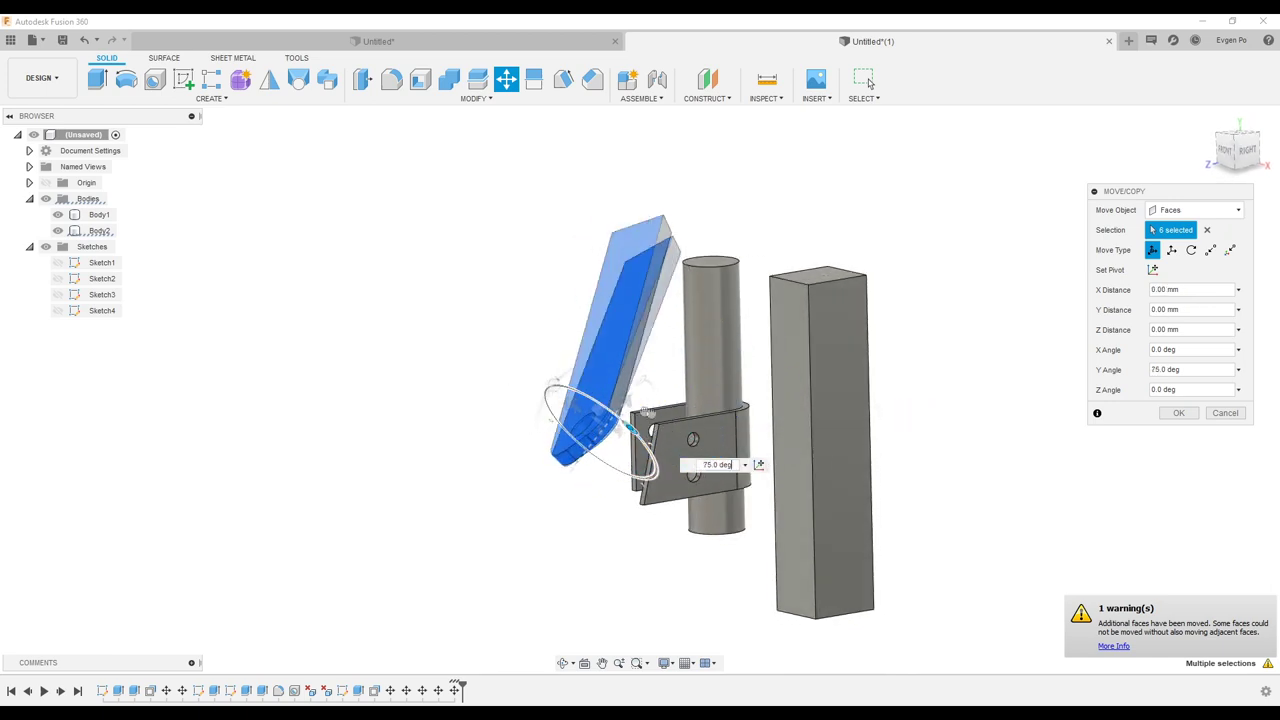
middle_click_drag(667, 411, 698, 421, "shift")
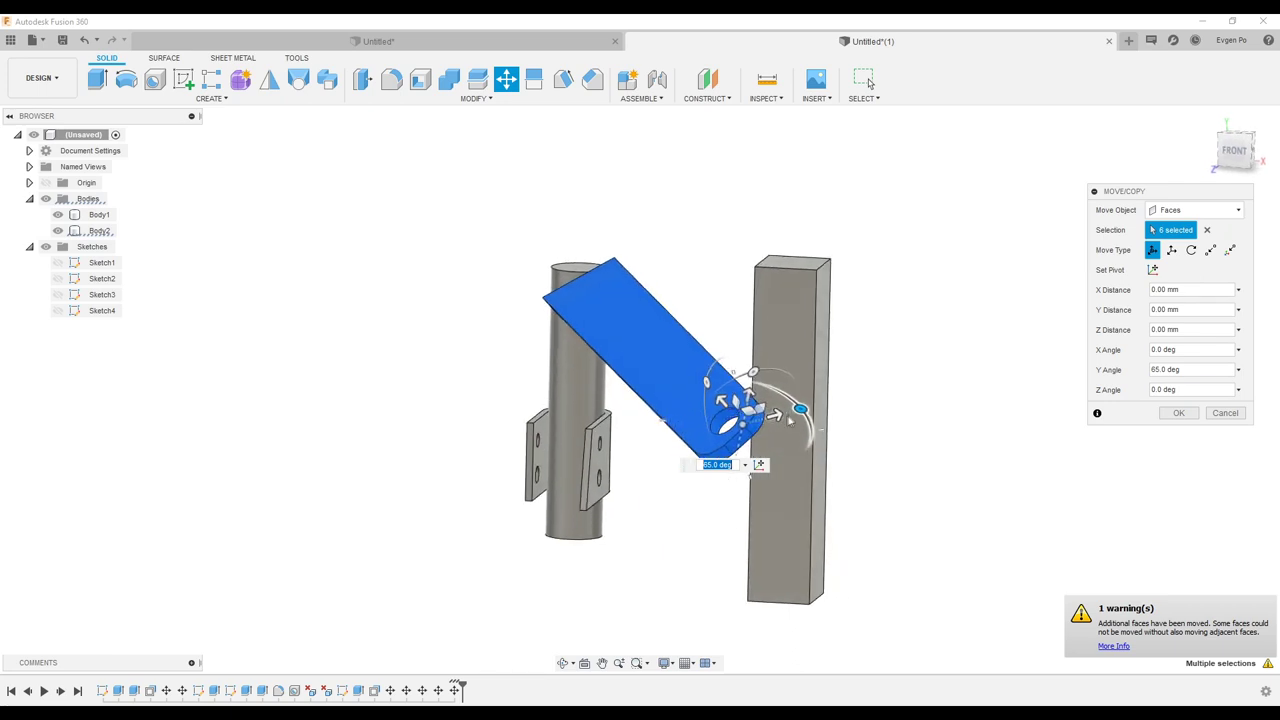
left_click_drag(800, 408, 768, 388)
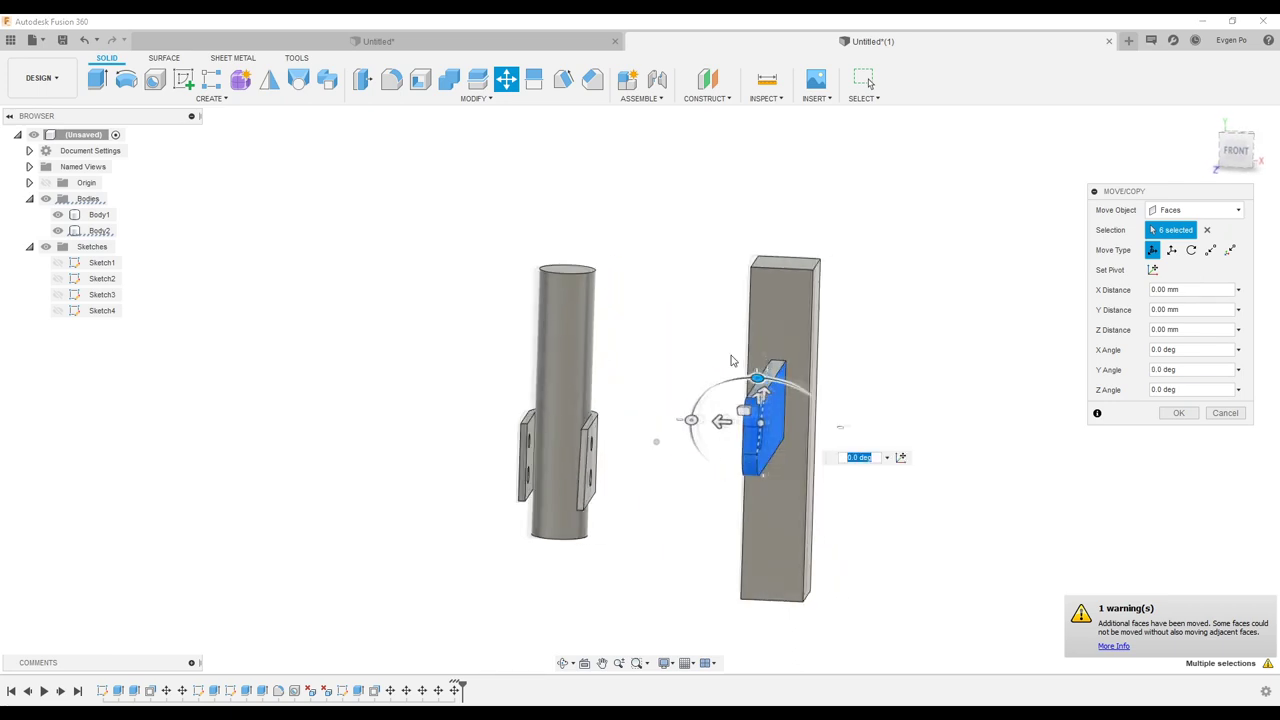
middle_click_drag(700, 420, 736, 417, "shift")
Step: Drag the lug-end faces outward to lengthen the arm and apply the move
middle_click_drag(1098, 620, 981, 329, "shift")
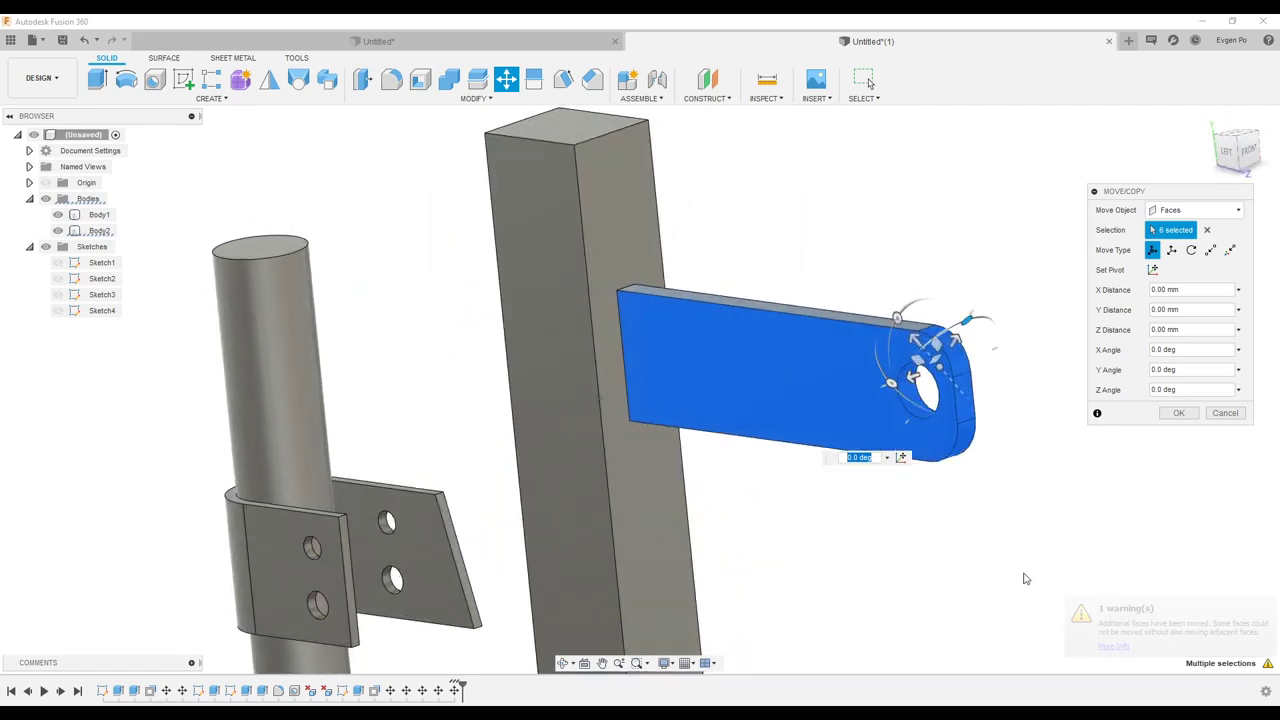
left_click_drag(981, 329, 589, 248)
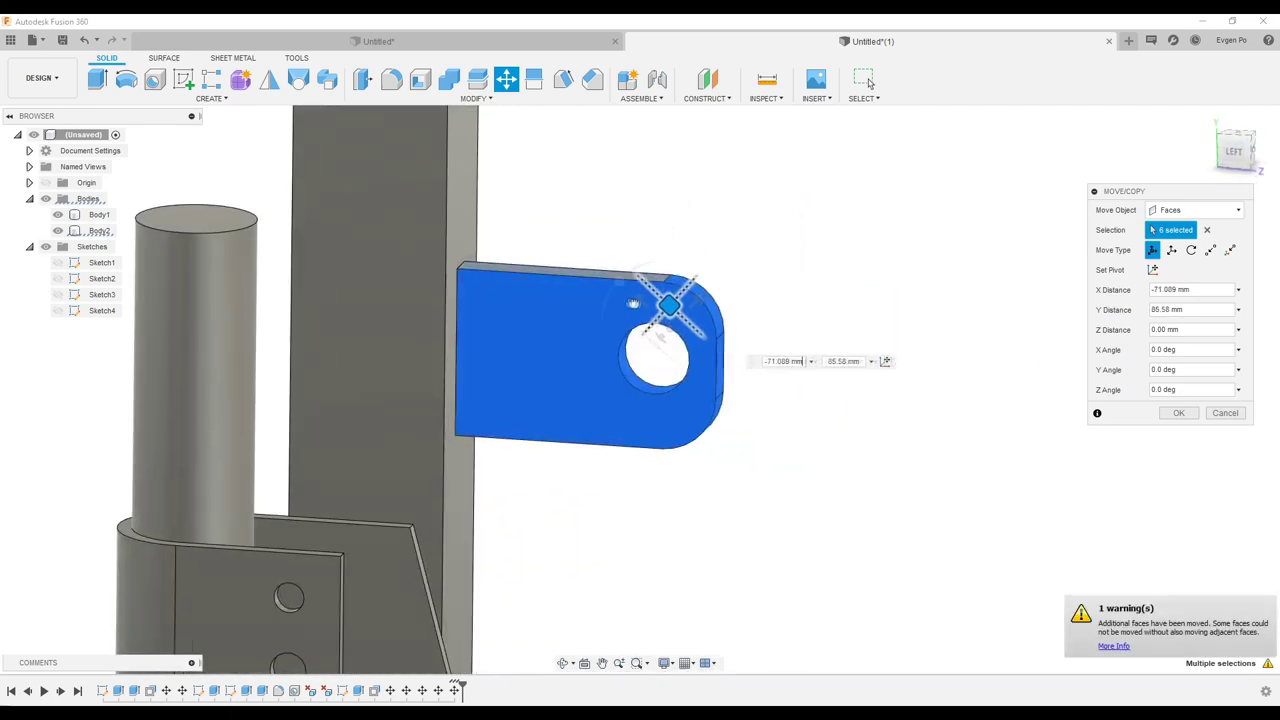
mouse_move(589, 248)
middle_mouse_down("shift")
mouse_move(458, 330)
mouse_move(488, 284)
middle_mouse_up("shift")
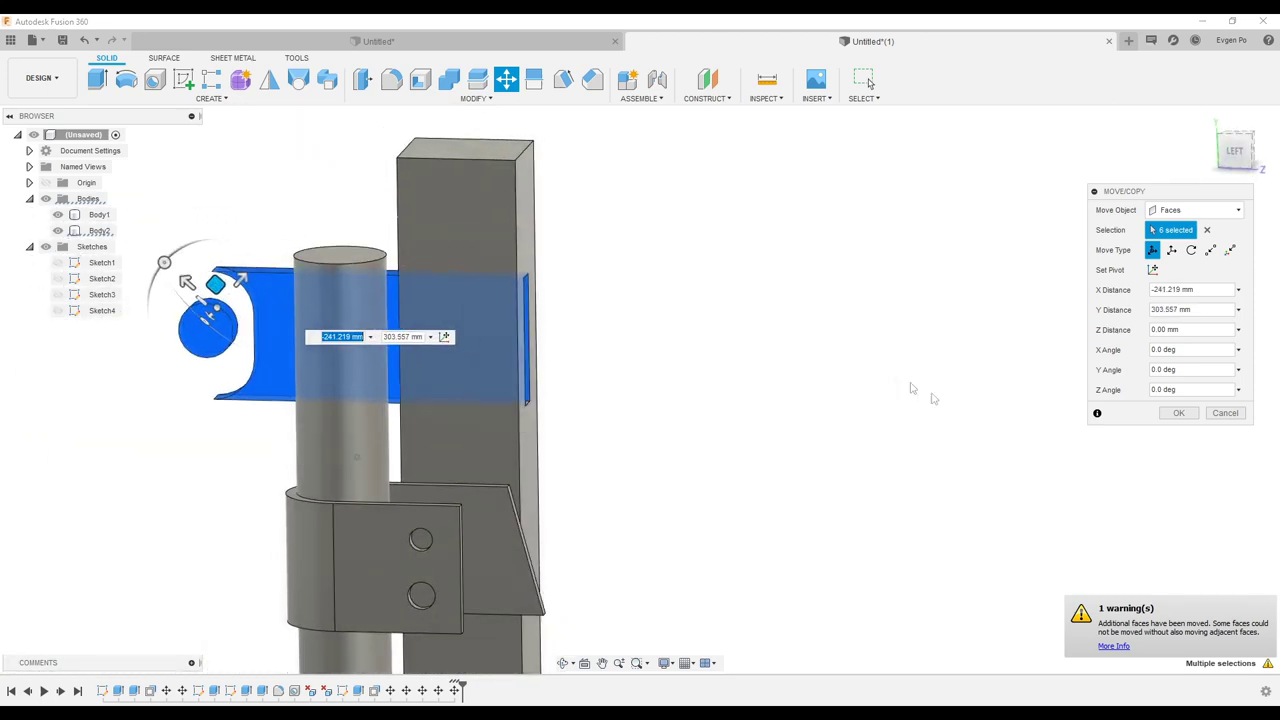
left_click(1178, 413)
Step: Start another face move and cancel it as unneeded
middle_click_drag(1151, 417, 766, 363, "shift")
mouse_move(336, 156)
middle_mouse_down("shift")
mouse_move(565, 213)
mouse_move(540, 190)
middle_mouse_up("shift")
left_click(506, 79)
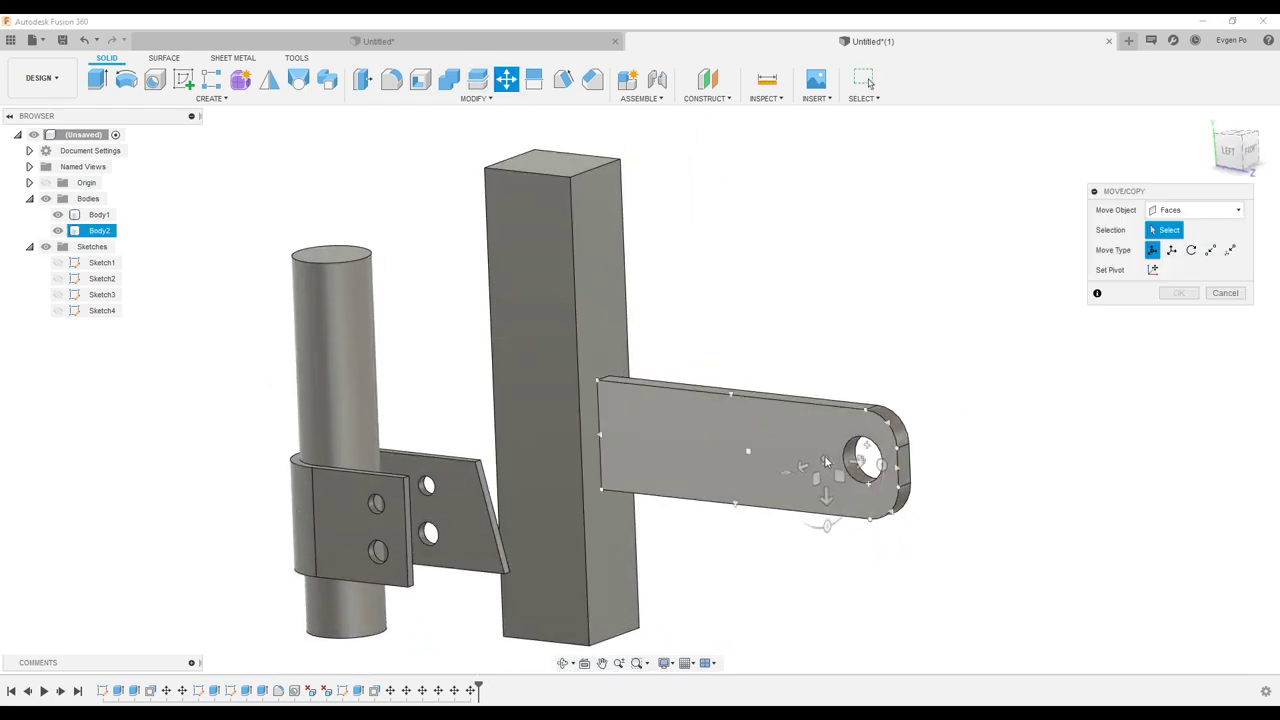
left_click(1225, 293)
scroll(914, 337, "down", 3)
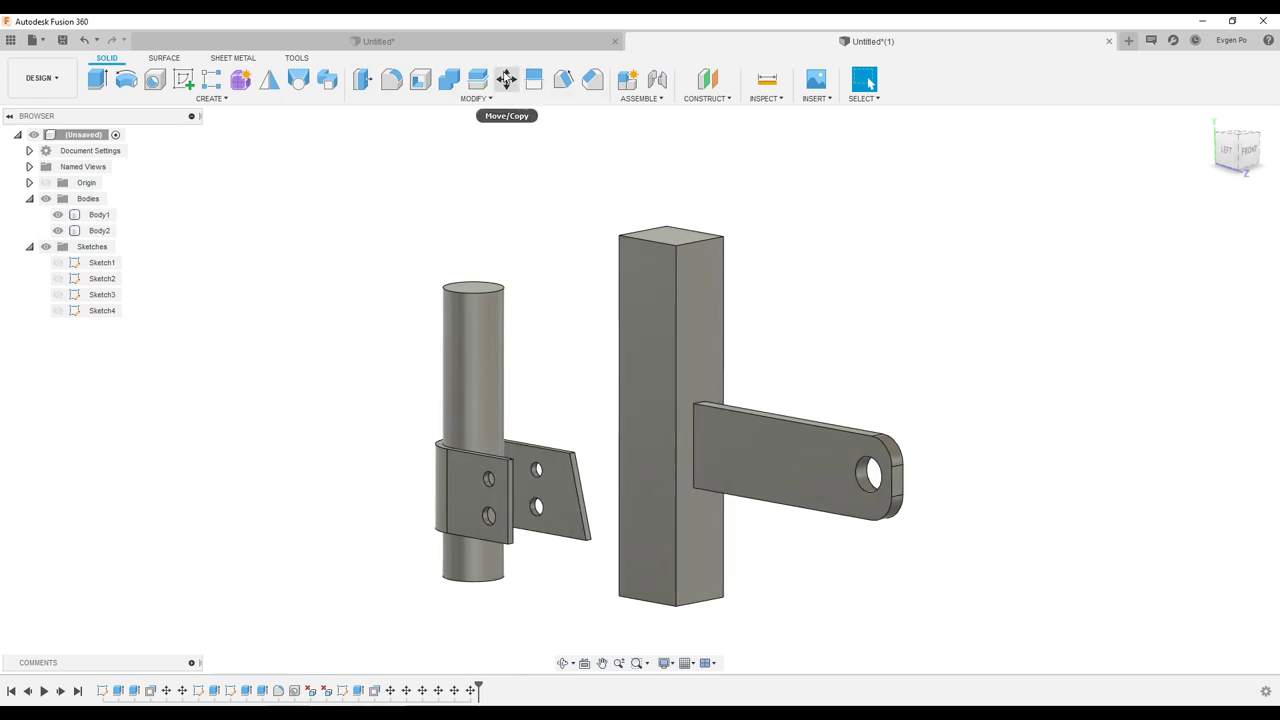
Step: Chamfer the arm's top root edge at the tube by about 35 mm
mouse_move(683, 454)
middle_mouse_down("shift")
mouse_move(725, 380)
mouse_move(700, 390)
middle_mouse_up("shift")
left_click(592, 78)
scroll(708, 388, "up", 5)
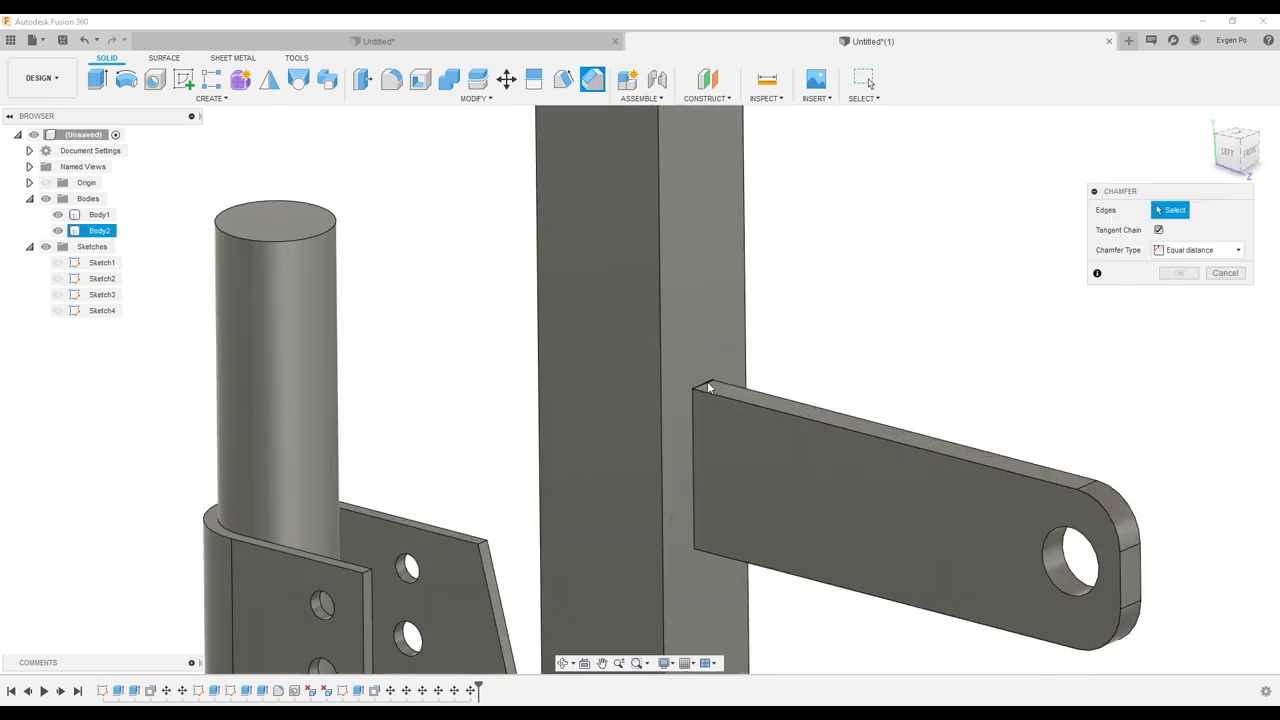
left_click_drag(715, 372, 735, 340)
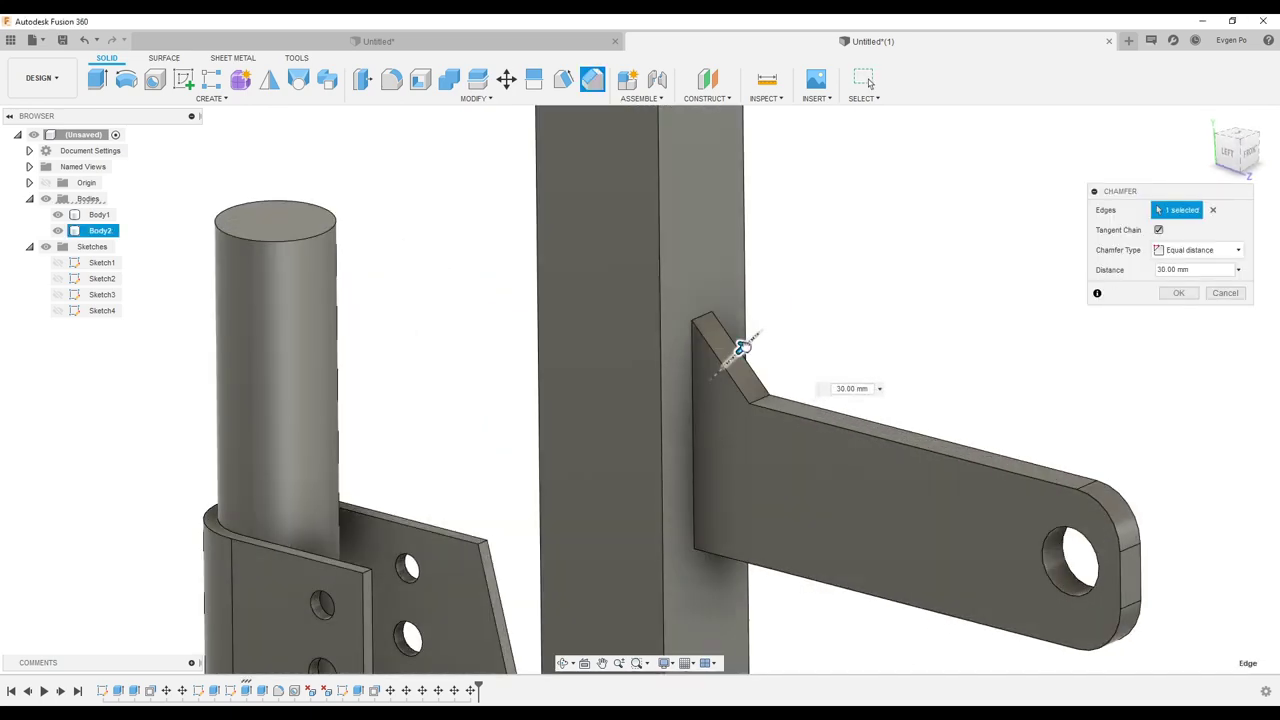
middle_click_drag(735, 340, 1158, 333, "shift")
left_click(1180, 293)
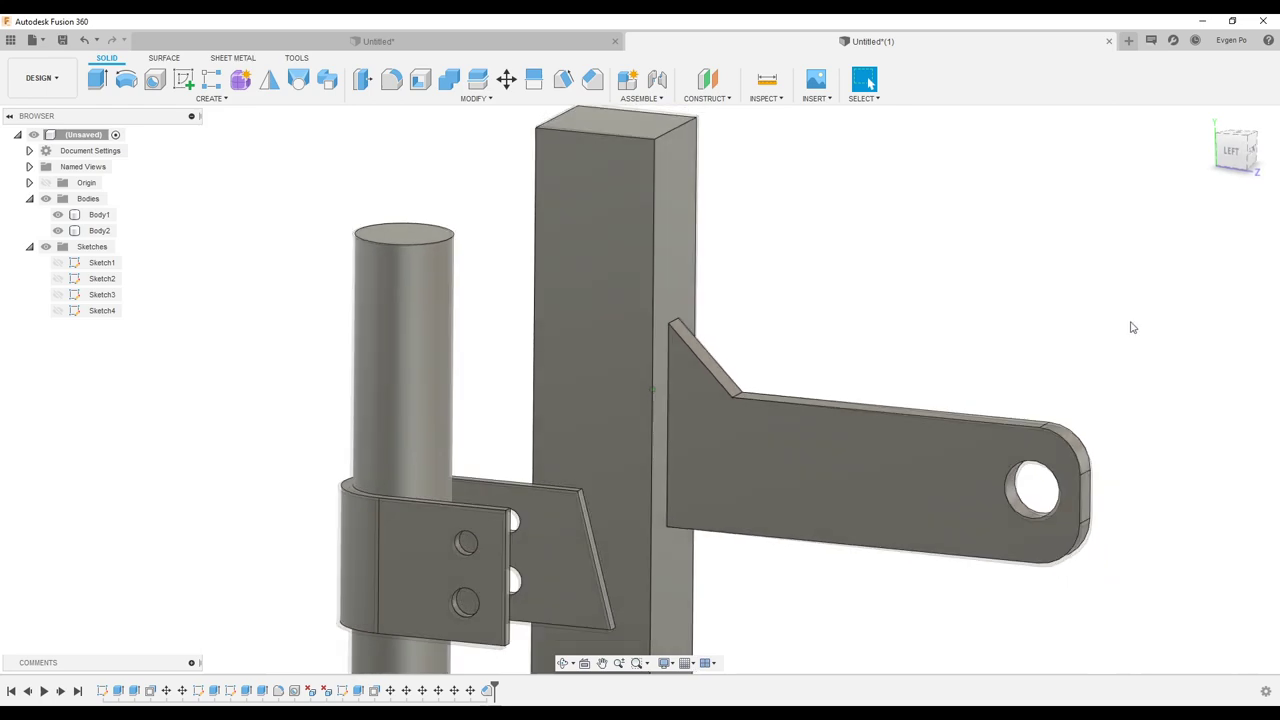
Step: Select the new chamfer face for a face move
left_click(508, 82)
left_click(705, 357)
scroll(735, 388, "up", 2)
Step: Rotate the chamfer face 5 degrees about its lower edge
left_click(730, 383)
middle_click_drag(745, 380, 775, 375, "shift")
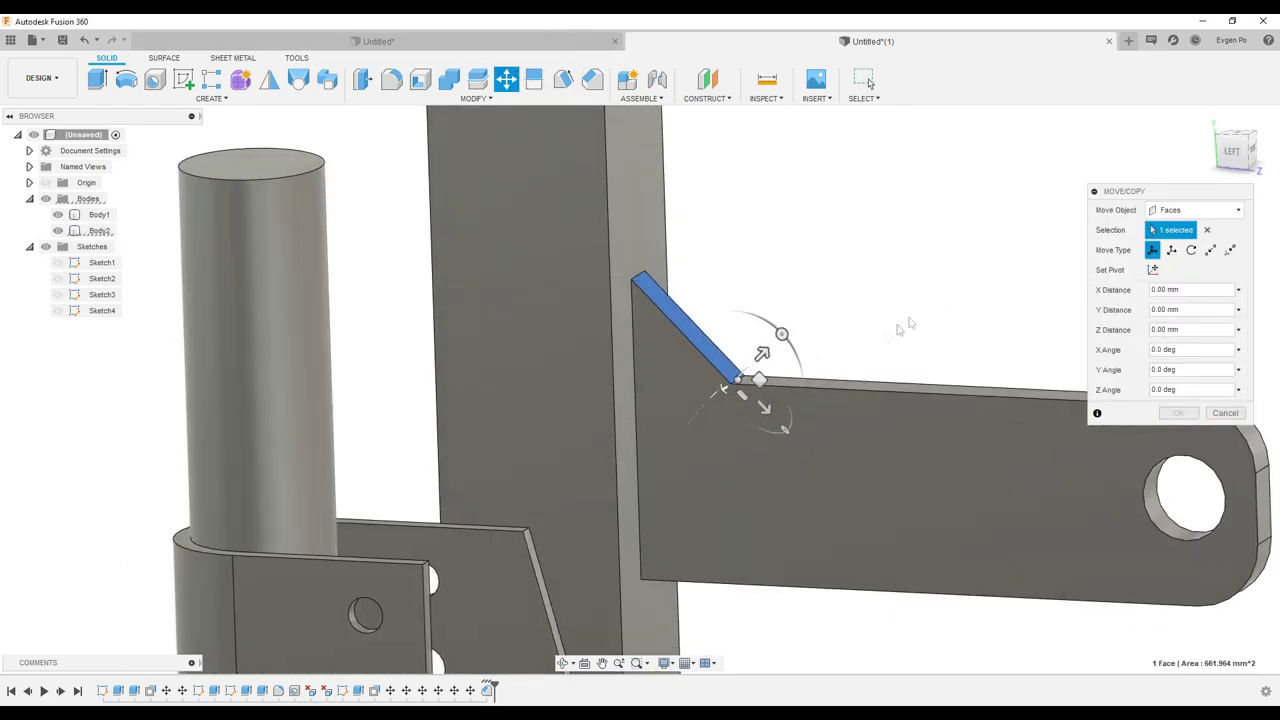
left_click(1191, 249)
scroll(712, 369, "up", 2)
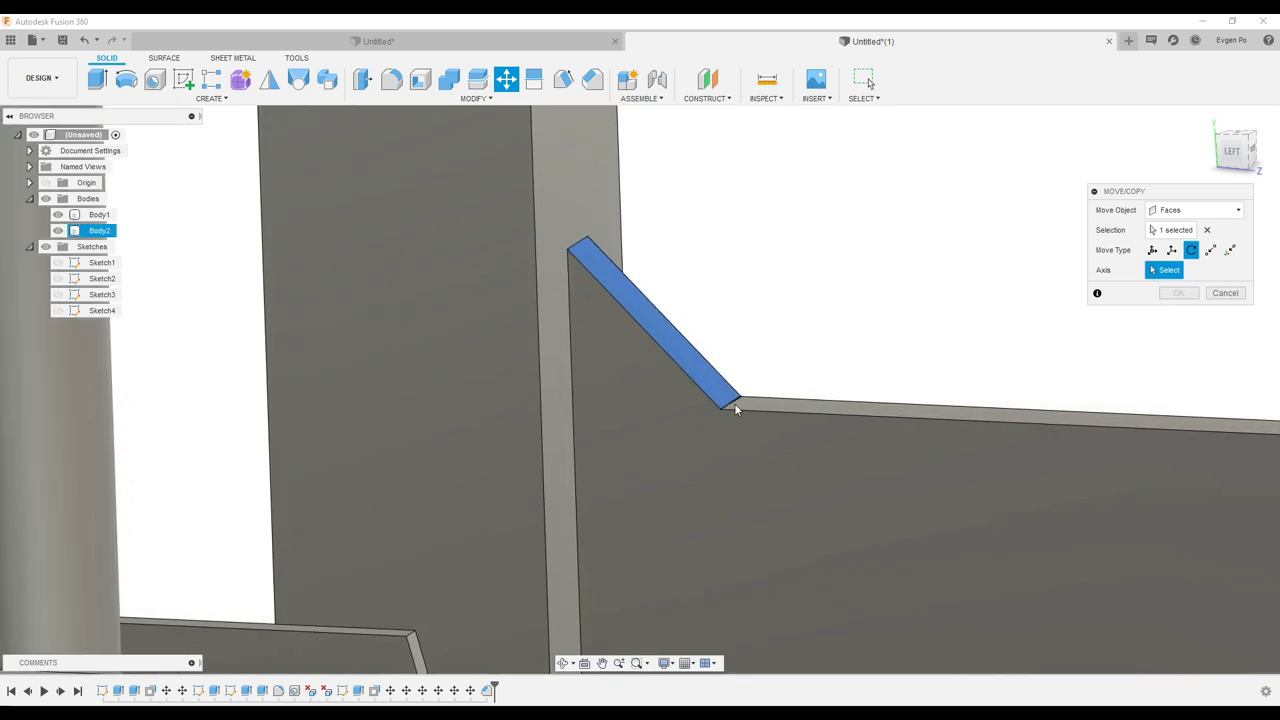
left_click(734, 403)
scroll(790, 403, "down", 1)
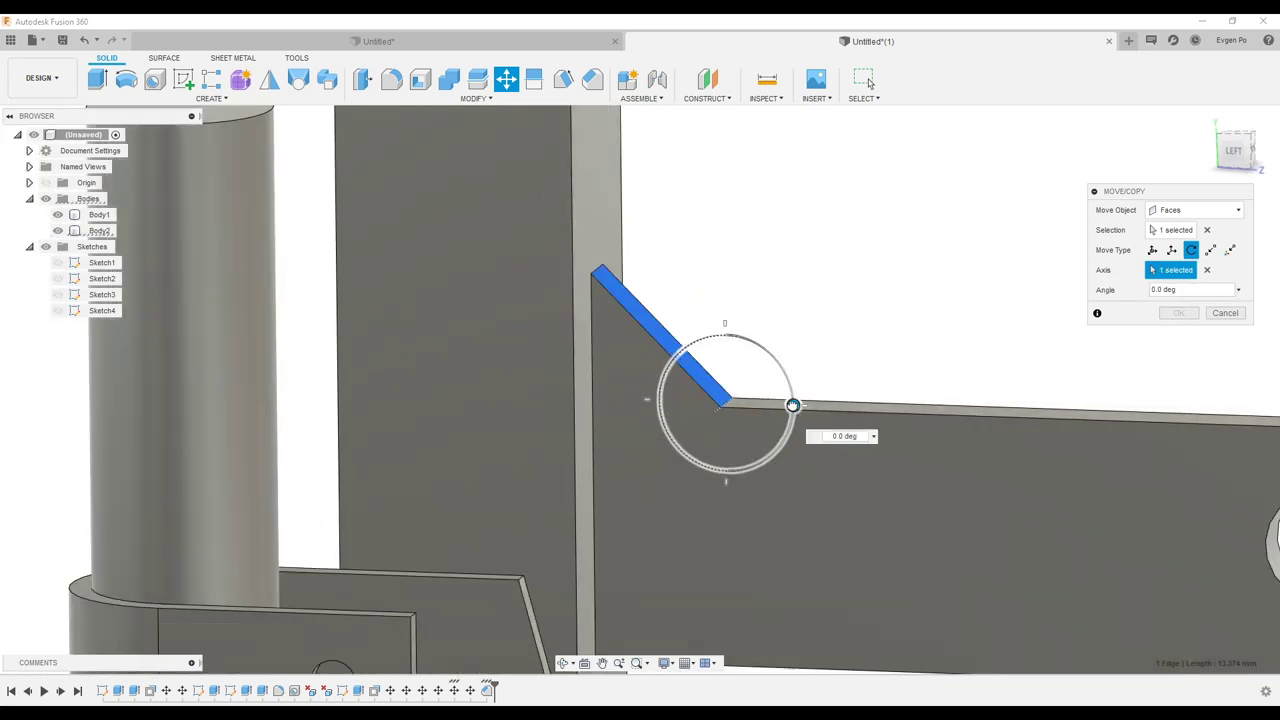
scroll(792, 405, "down", 1)
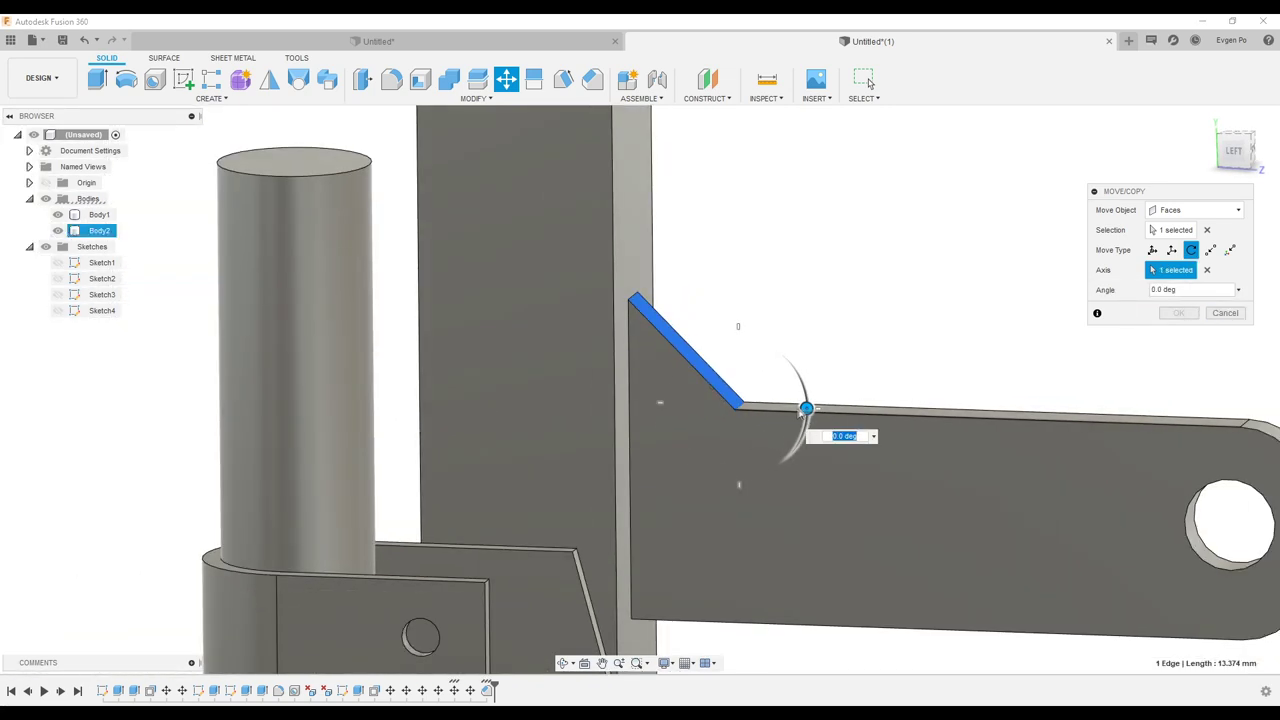
type("5")
scroll(932, 358, "down", 1)
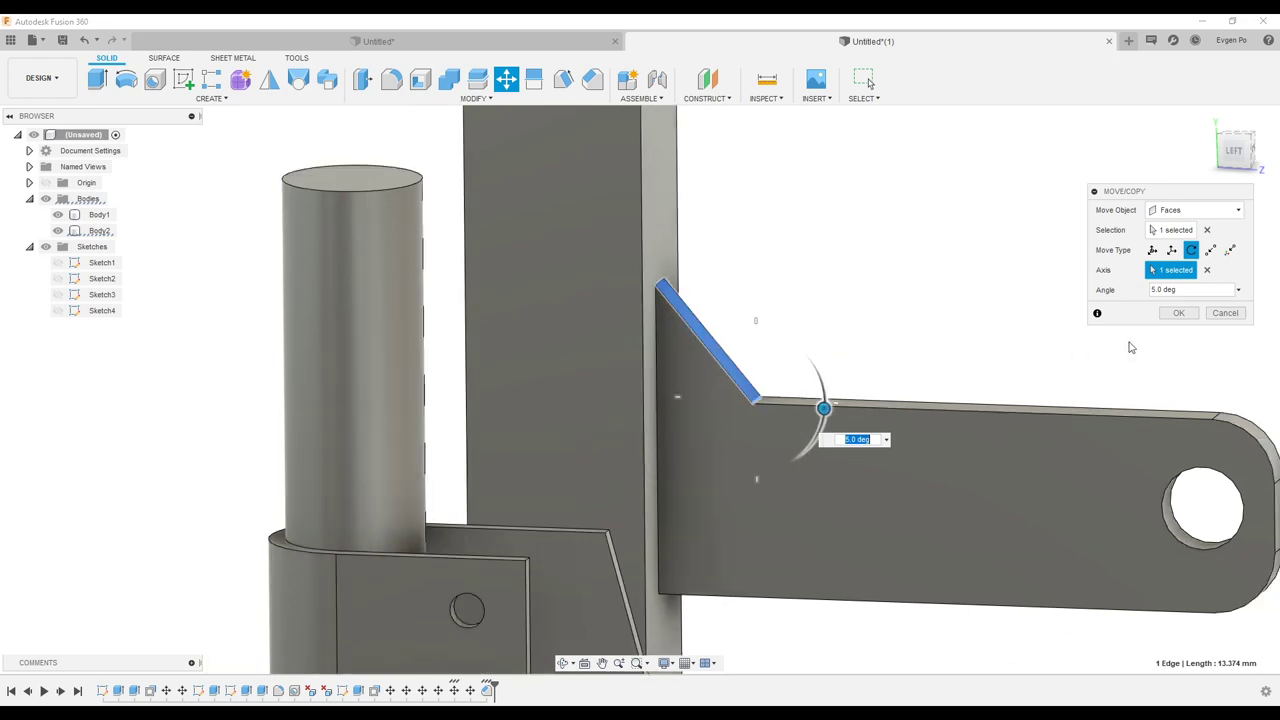
left_click(1176, 313)
Step: Orbit out to inspect the pointed fin at the arm's root
mouse_move(1172, 318)
middle_mouse_down("shift")
mouse_move(768, 366)
mouse_move(747, 411)
mouse_move(775, 413)
mouse_move(778, 346)
mouse_move(800, 407)
middle_mouse_up("shift")
scroll(770, 372, "down", 4)
scroll(800, 407, "up", 2)
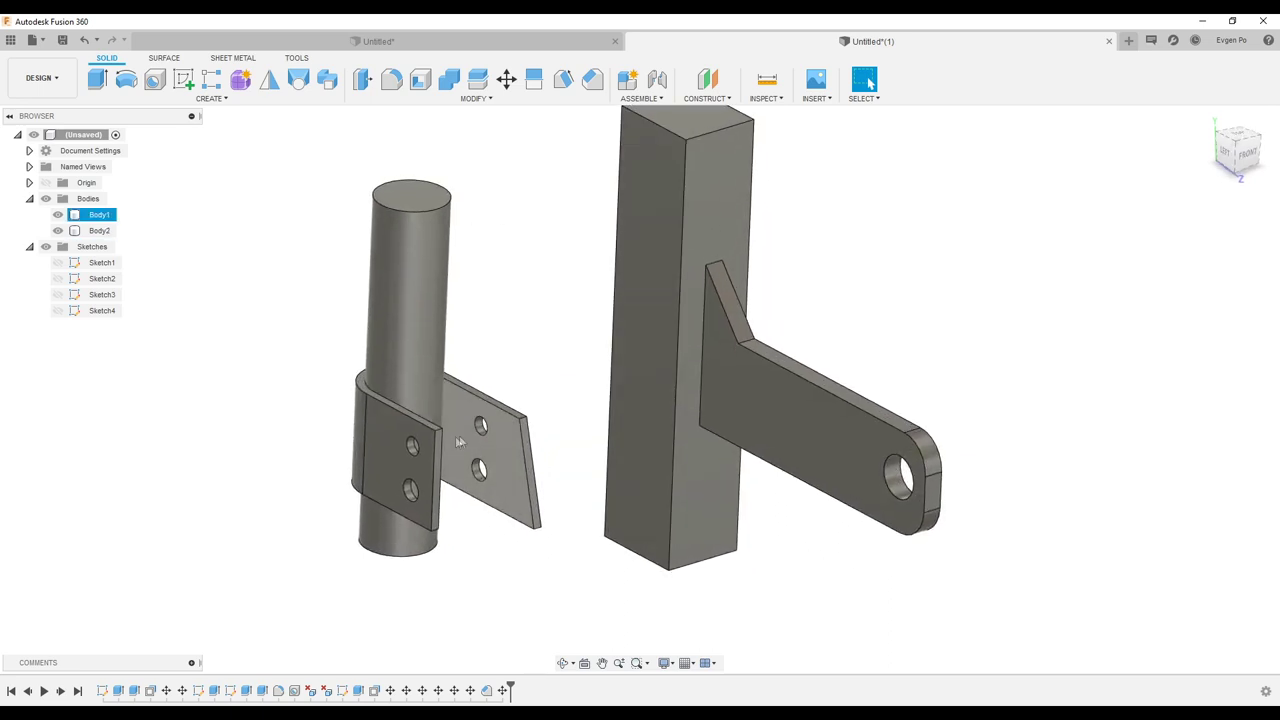
mouse_move(499, 424)
middle_mouse_down("shift")
mouse_move(829, 434)
mouse_move(1040, 509)
mouse_move(700, 408)
middle_mouse_up("shift")
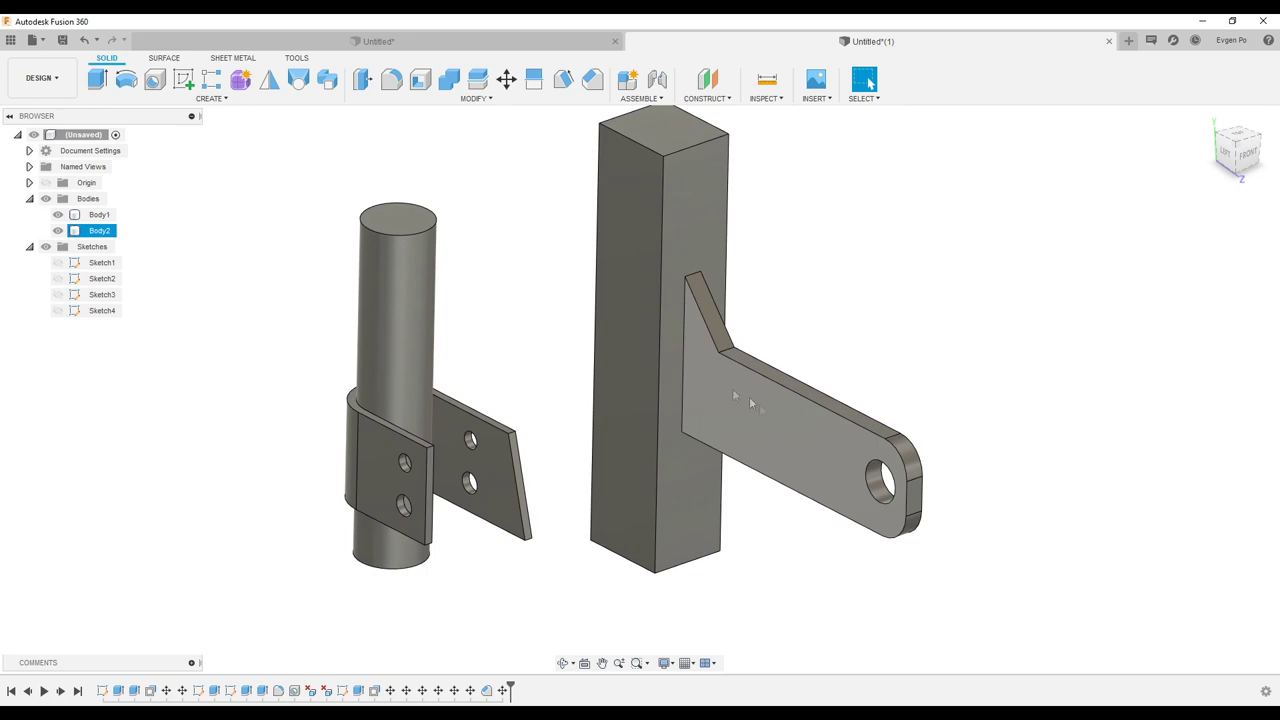
Step: Free-move the clamp plate's upper hole face and the arm's end hole face off the bodies
scroll(470, 445, "up", 3)
scroll(446, 428, "up", 2)
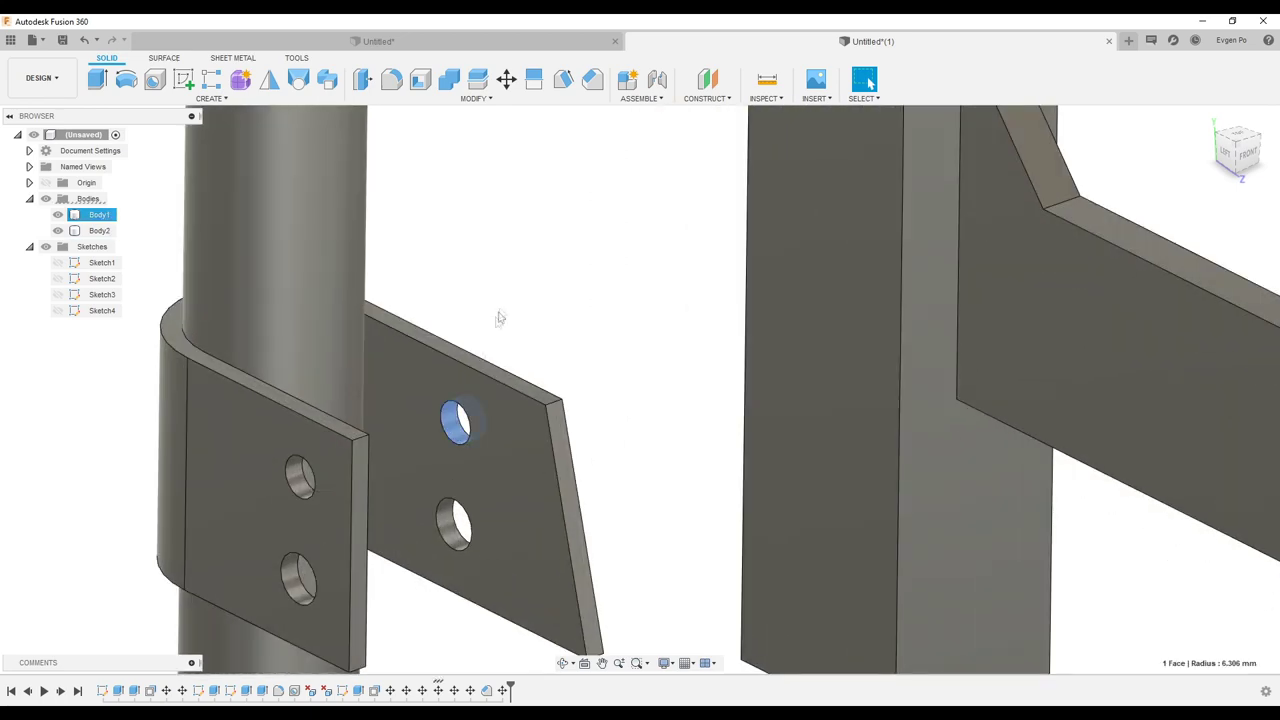
scroll(500, 318, "down", 3)
left_click(506, 79)
left_click(1060, 420)
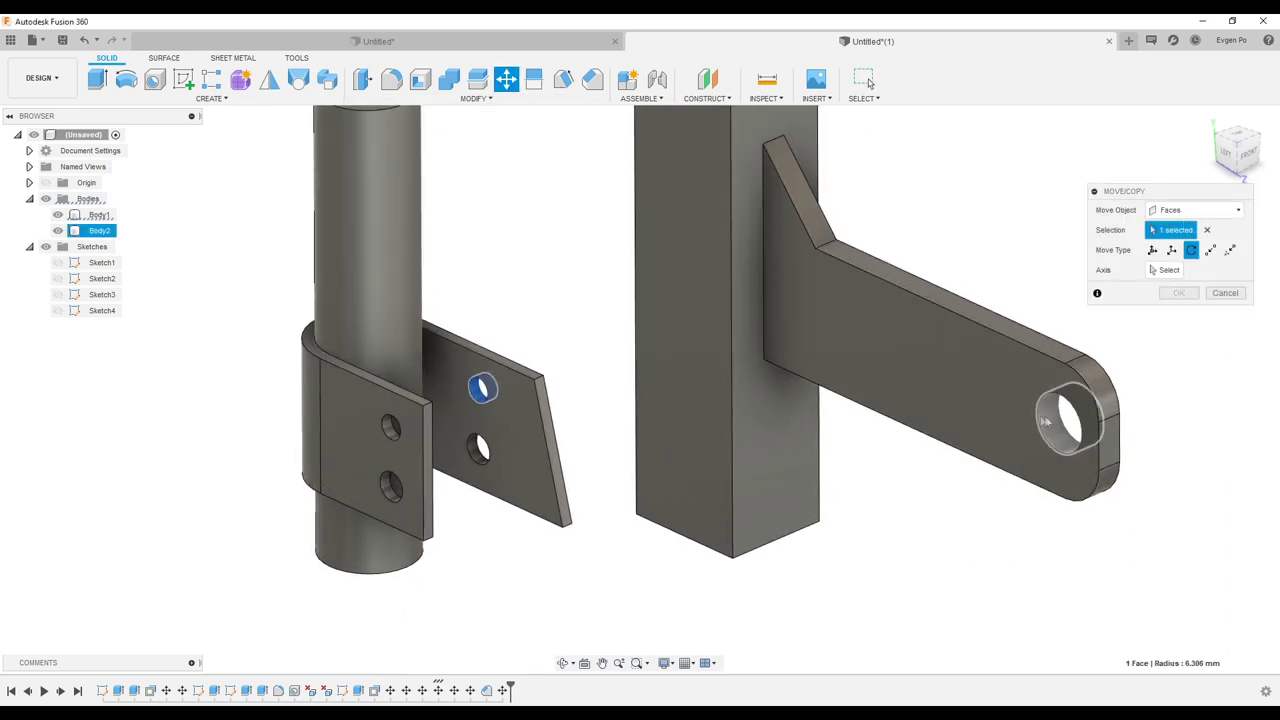
middle_click_drag(1060, 420, 1000, 400, "shift")
left_click(1152, 250)
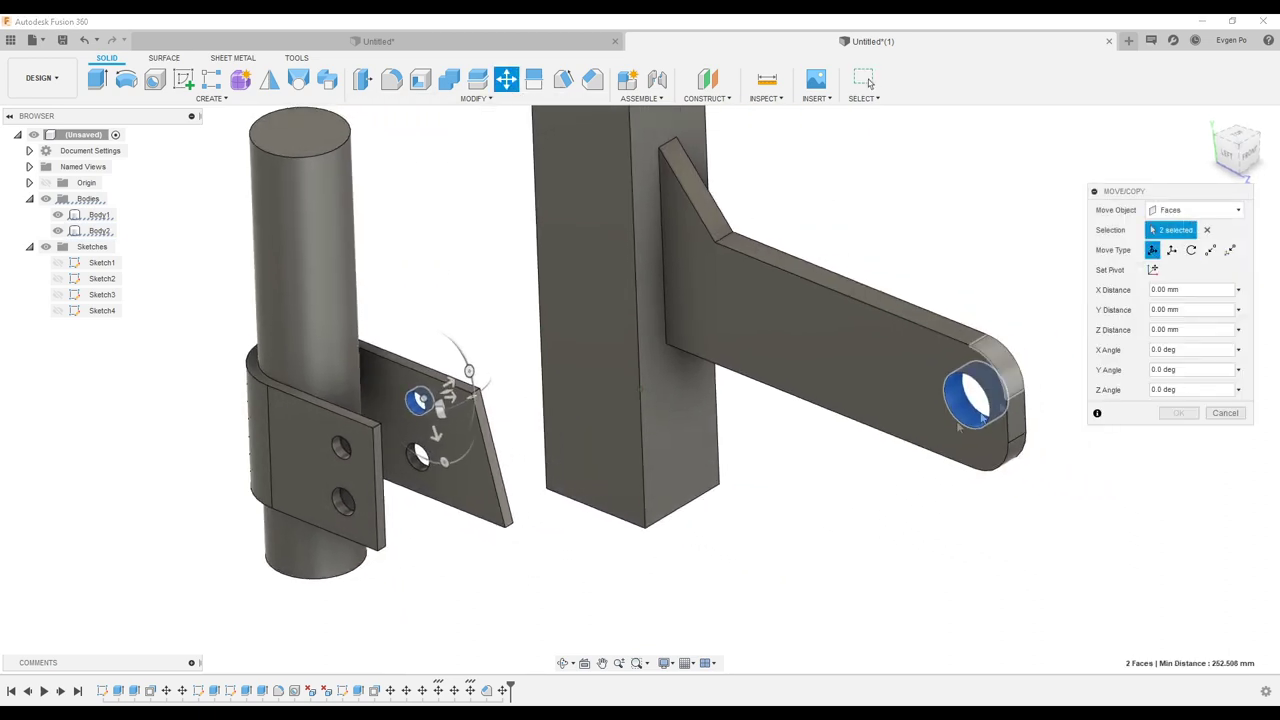
mouse_move(535, 436)
middle_mouse_down("shift")
mouse_move(557, 452)
mouse_move(480, 430)
middle_mouse_up("shift")
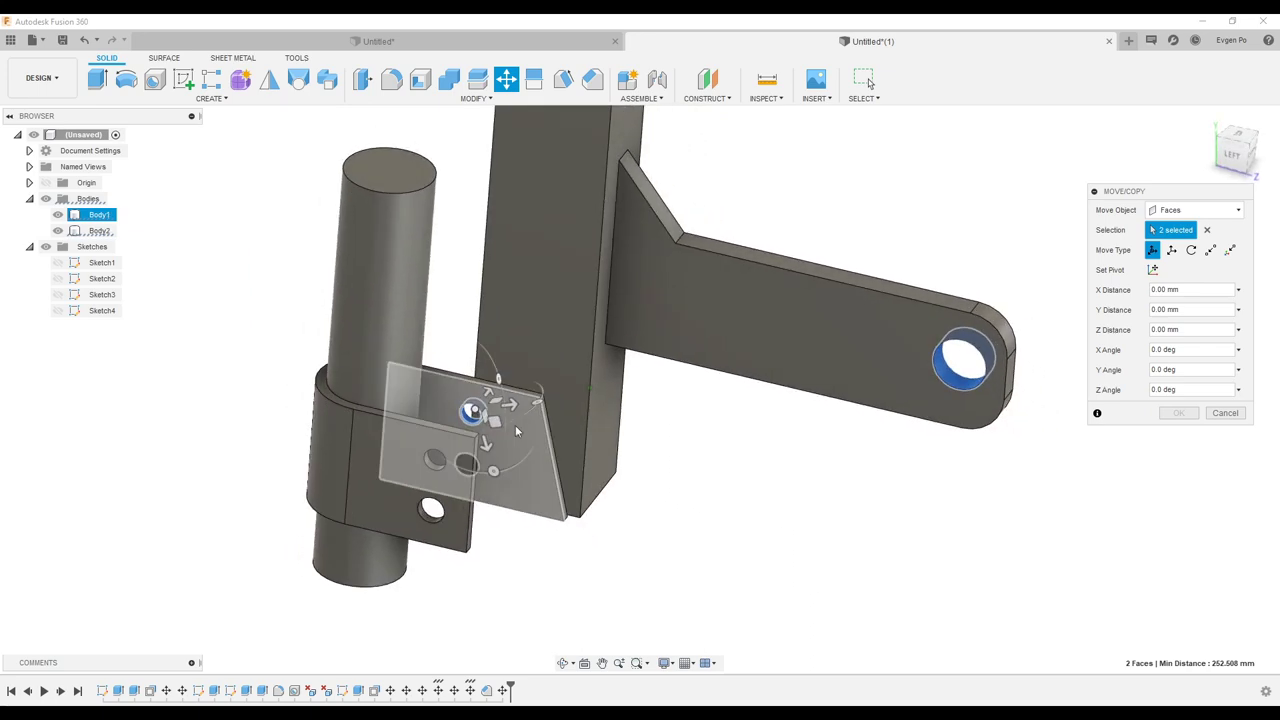
left_click_drag(486, 425, 690, 470)
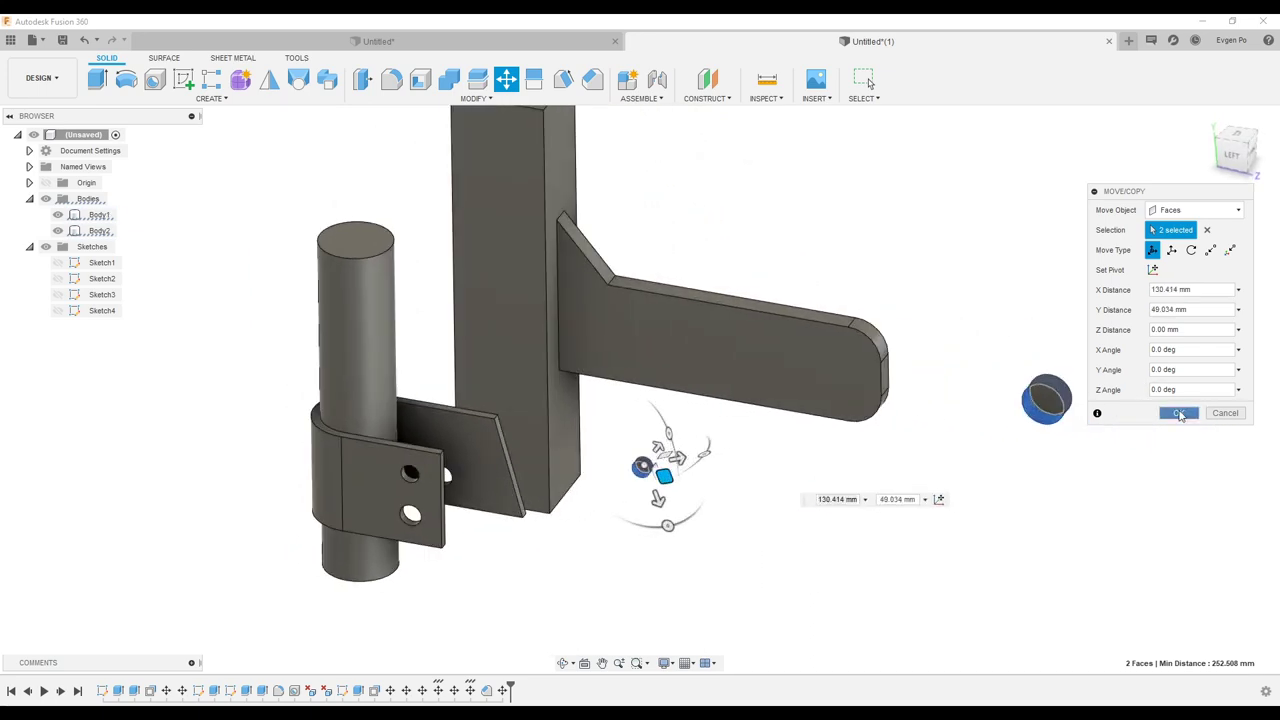
left_click(1178, 413)
Step: Select the tube-and-arm body to inspect its top, then clear the selection
left_click(801, 419)
middle_click_drag(829, 409, 821, 396, "shift")
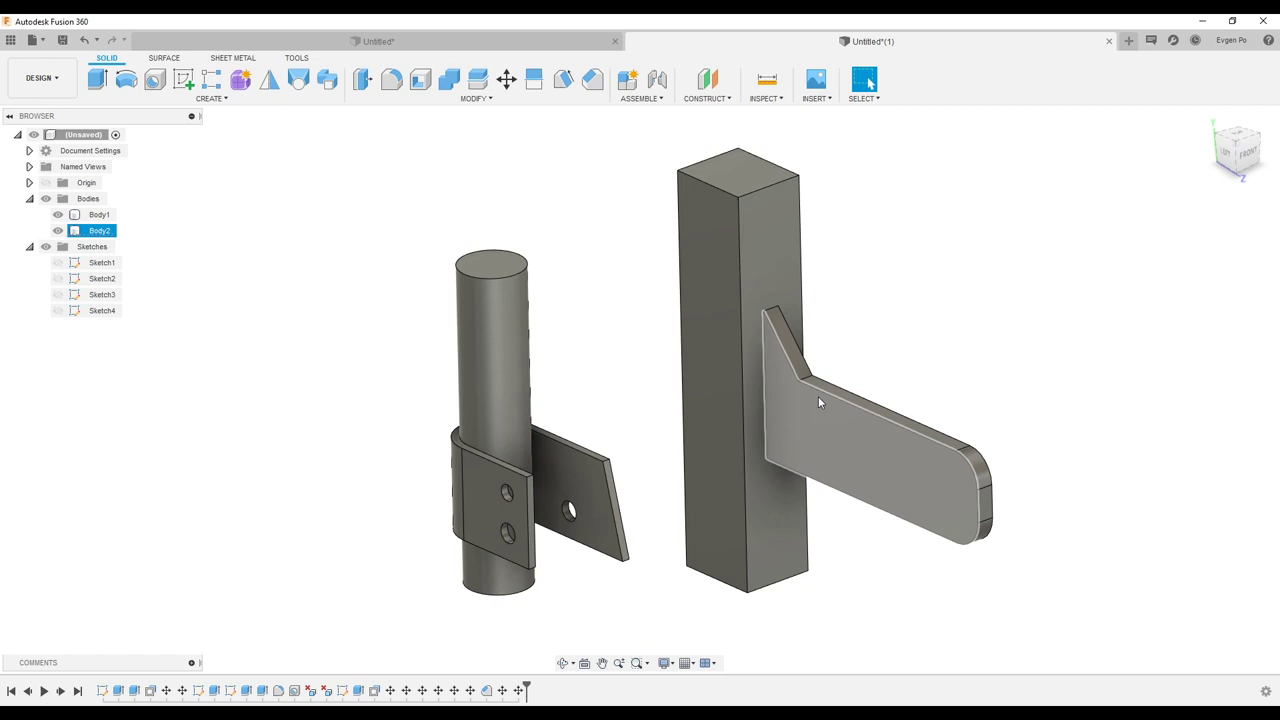
key("Escape")
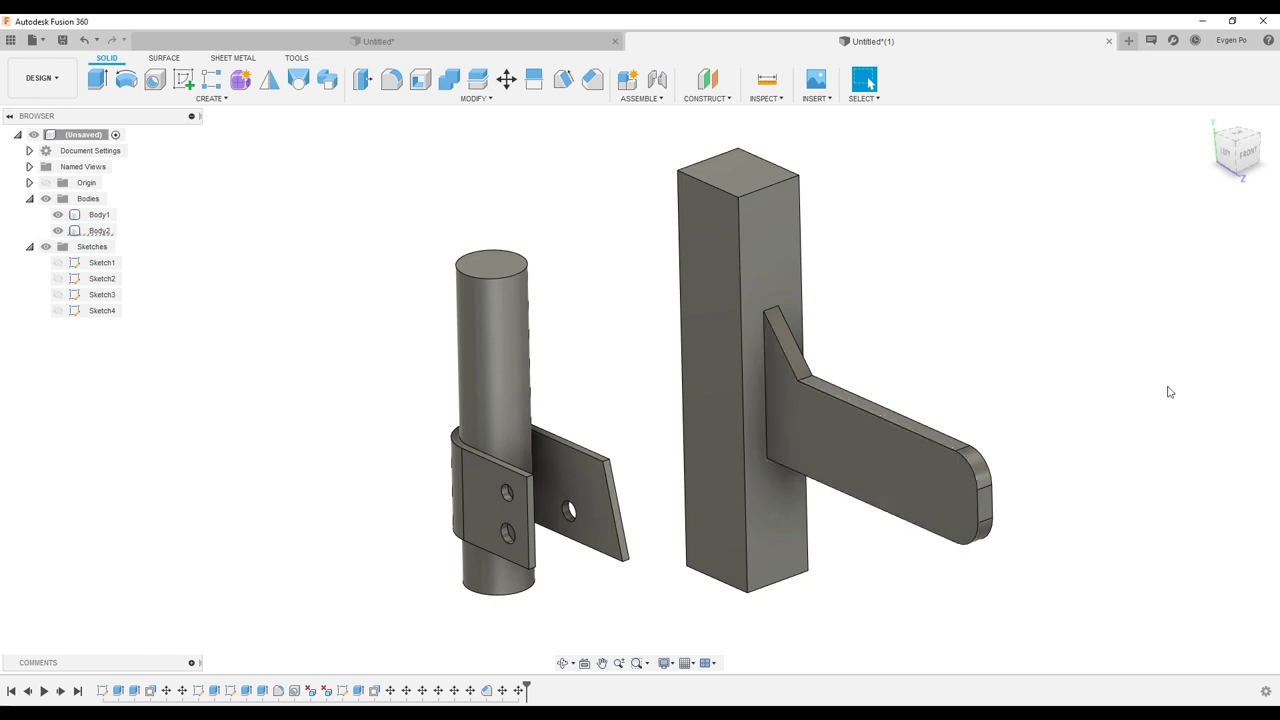